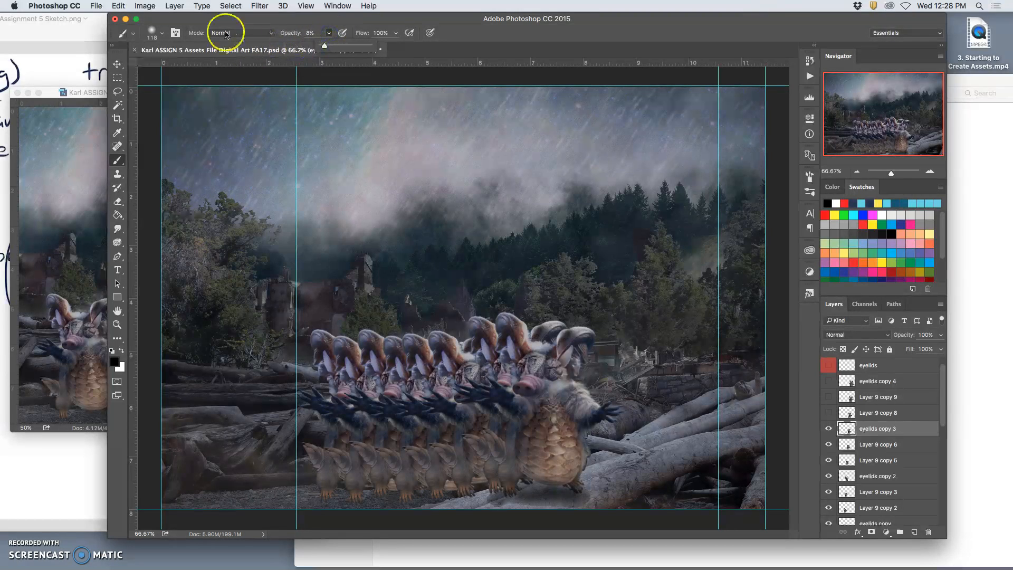
# Set the brush size to 188 px and paint a soft black shadow beneath the front creature on the eyelids copy 3 layer
pyautogui.click(162, 33)
pyautogui.moveTo(203, 67); pyautogui.dragTo(205, 69)
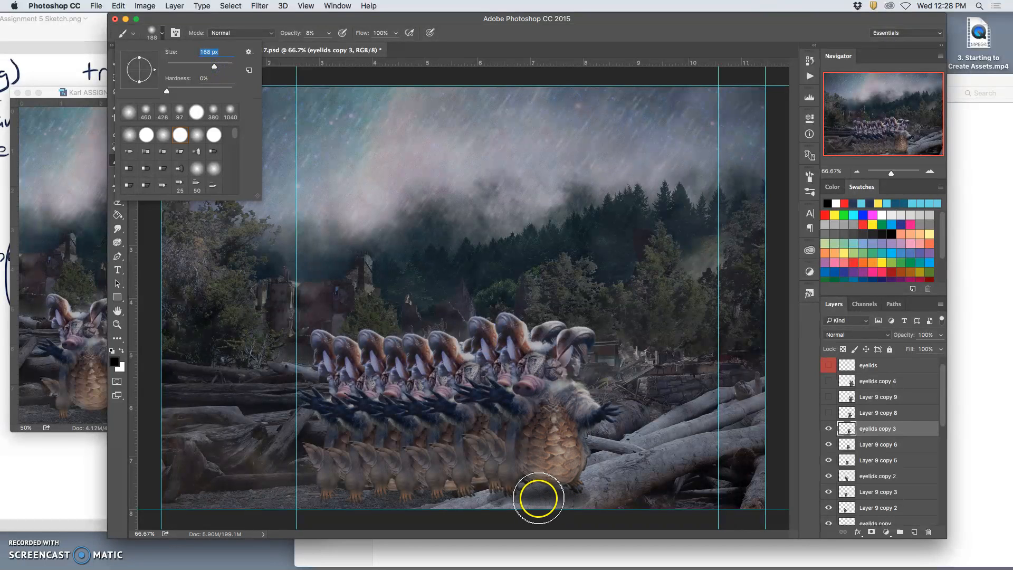
pyautogui.click(527, 499)
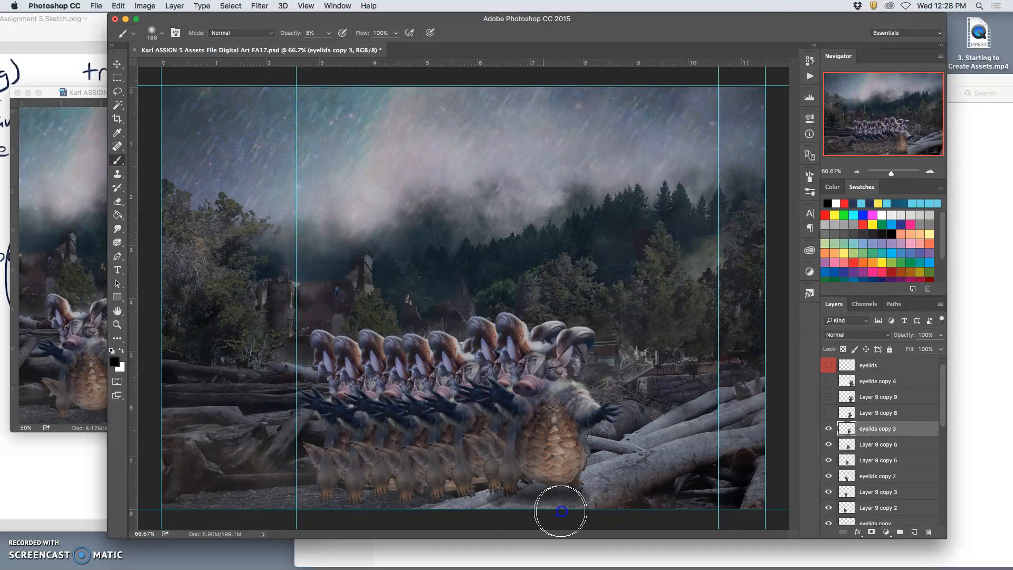
# Toggle the visibility of Layer 9 copy 8 to preview the next creature in the row
pyautogui.click(827, 415)
pyautogui.click(829, 414)
pyautogui.click(829, 413)
pyautogui.click(830, 414)
# Hide the eyelids copy 3 layer and paint a soft black shadow around the creature's feet on Layer 9 copy 6
pyautogui.click(829, 429)
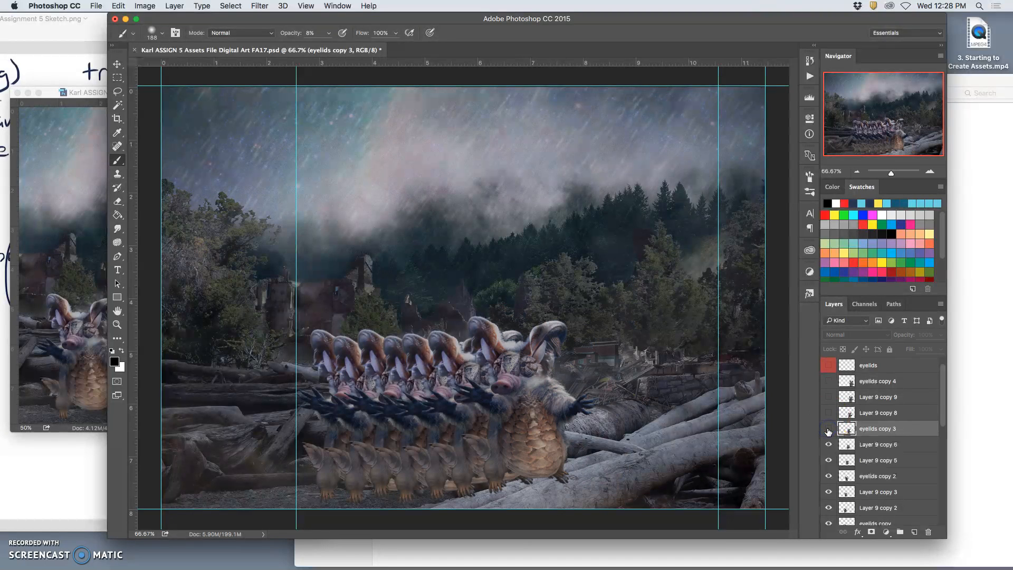
pyautogui.click(828, 429)
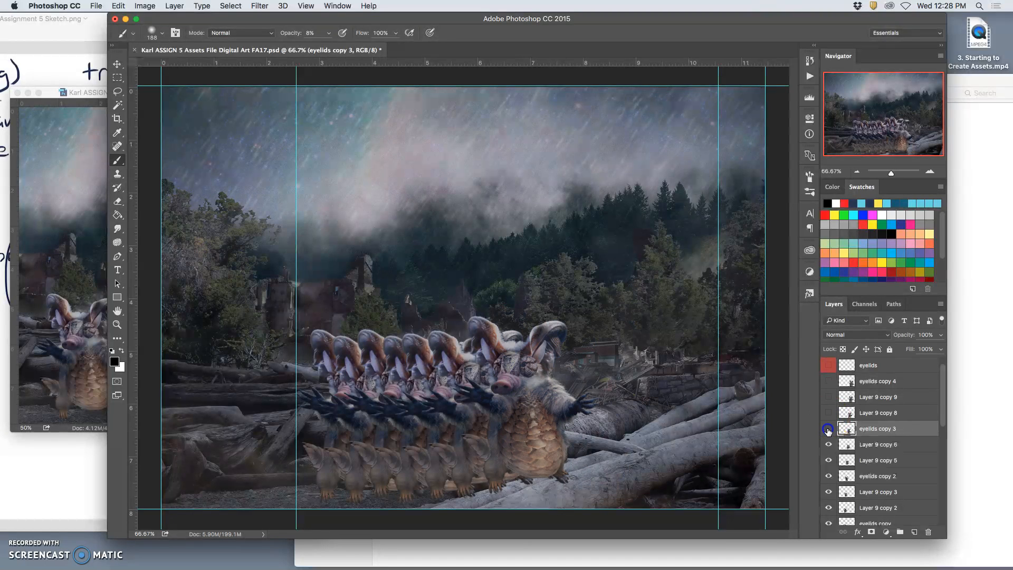
pyautogui.click(861, 448)
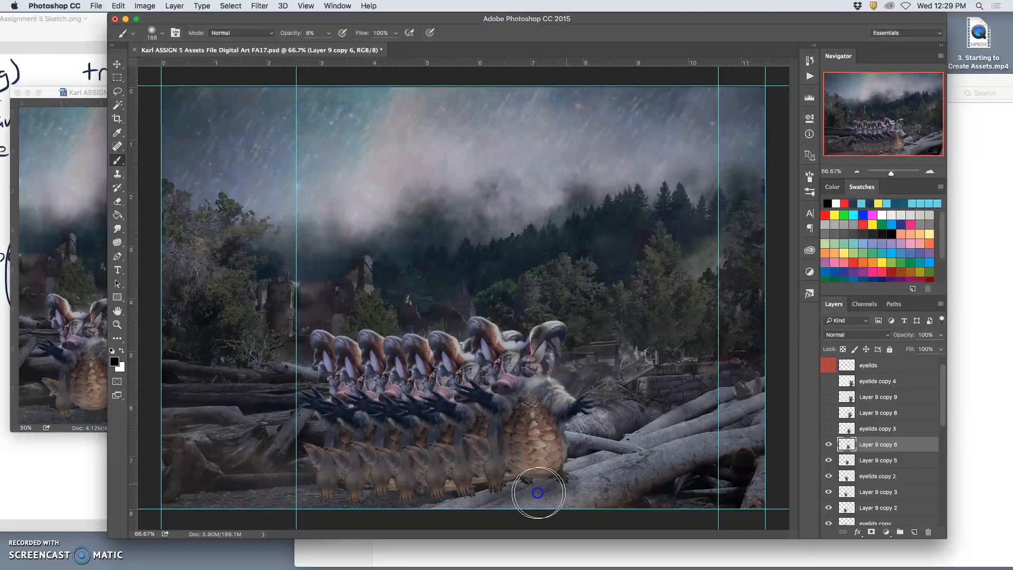
pyautogui.moveTo(525, 491); pyautogui.dragTo(504, 493)
pyautogui.moveTo(572, 487)
pyautogui.mouseDown()
pyautogui.moveTo(497, 495)
pyautogui.moveTo(594, 491)
pyautogui.moveTo(555, 492)
pyautogui.moveTo(645, 520)
pyautogui.moveTo(588, 514)
pyautogui.moveTo(567, 506)
pyautogui.mouseUp()
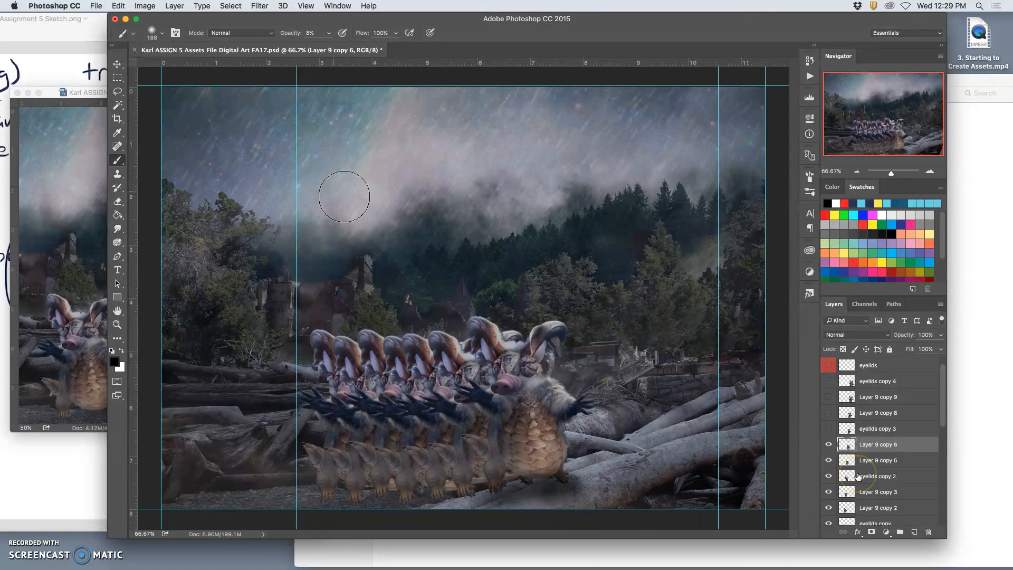
# Start a Puppet Warp on Layer 9 copy 6 and pin the creature's ear, hands and foot
pyautogui.click(124, 6)
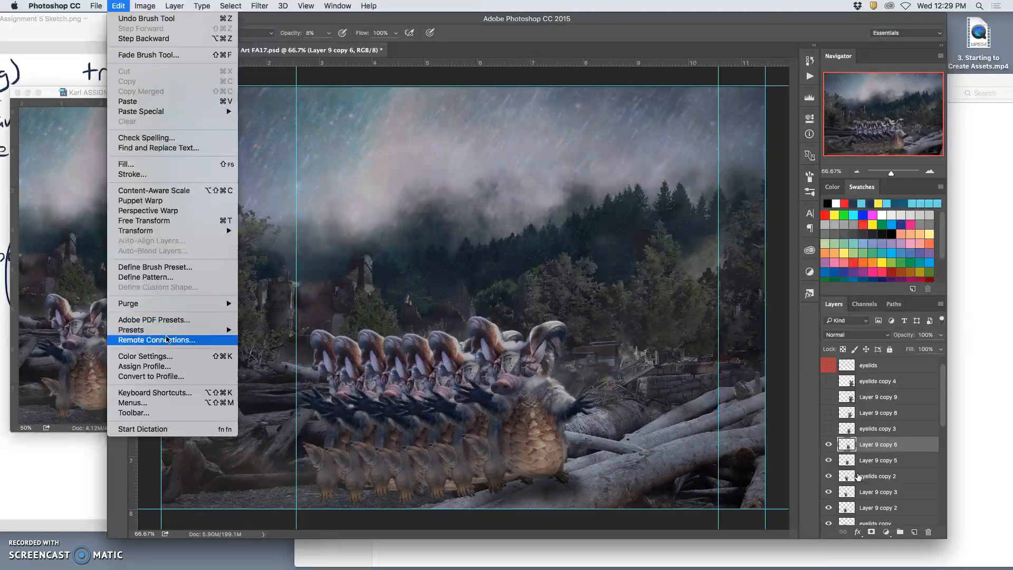
pyautogui.click(140, 201)
pyautogui.click(552, 335)
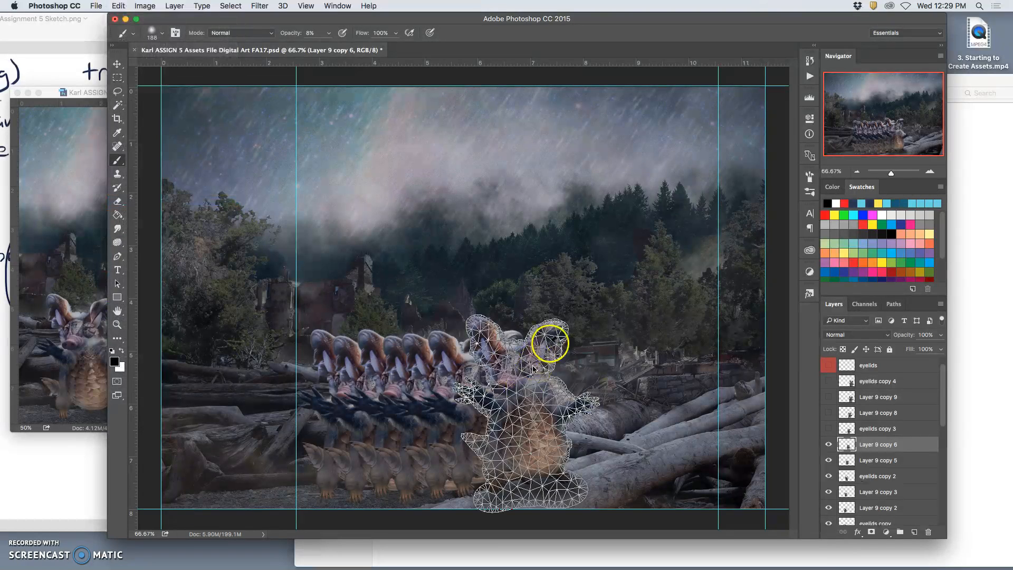
pyautogui.click(471, 397)
pyautogui.click(479, 498)
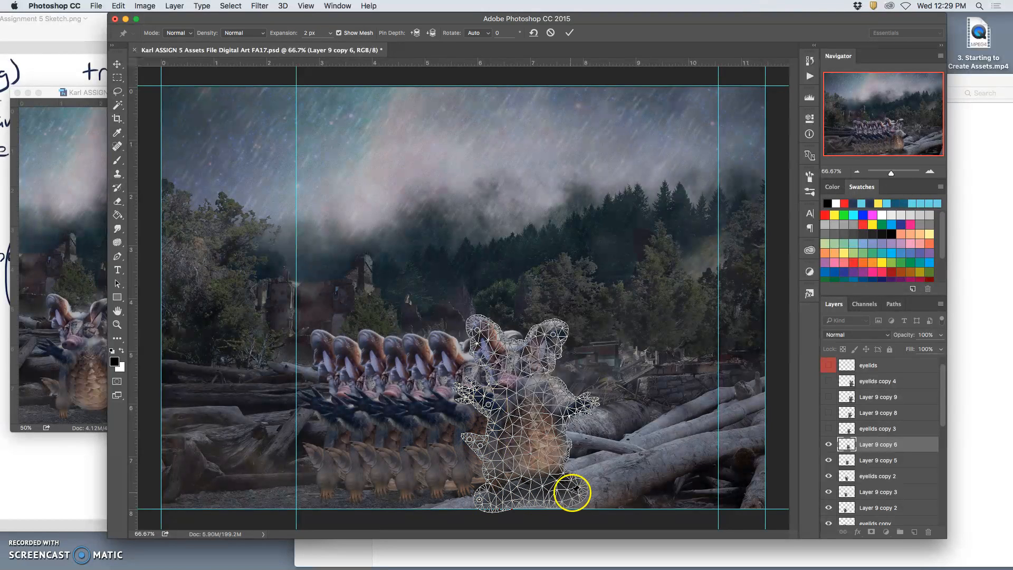
pyautogui.click(576, 404)
# Shift the warp pins at the creature's shoulder, both ears and the hand nearest the row to vary its pose
pyautogui.moveTo(554, 381); pyautogui.dragTo(550, 382)
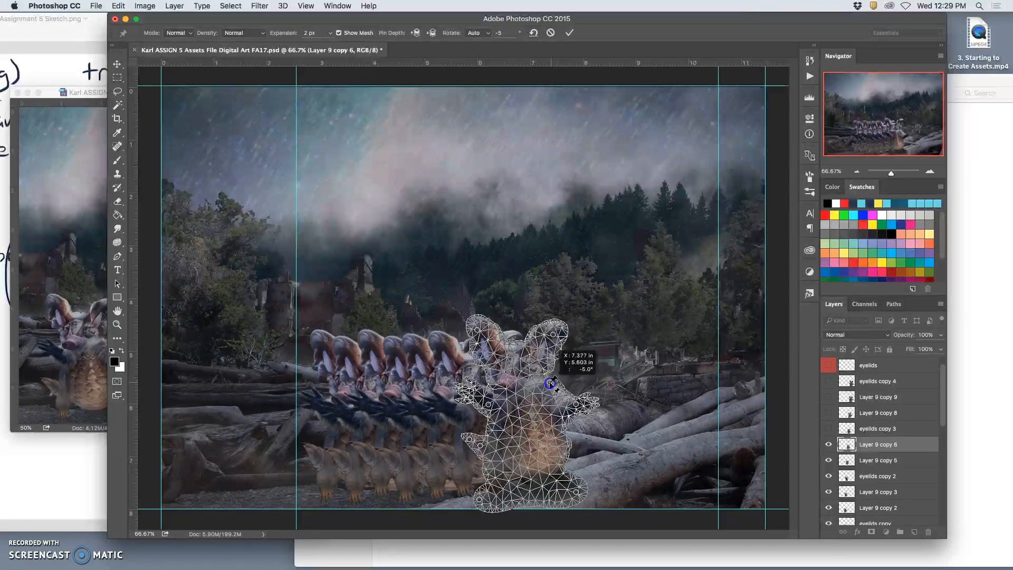
pyautogui.moveTo(553, 334); pyautogui.dragTo(551, 331)
pyautogui.click(483, 328)
pyautogui.moveTo(478, 333); pyautogui.dragTo(475, 334)
pyautogui.moveTo(470, 398); pyautogui.dragTo(485, 402)
pyautogui.click(488, 404)
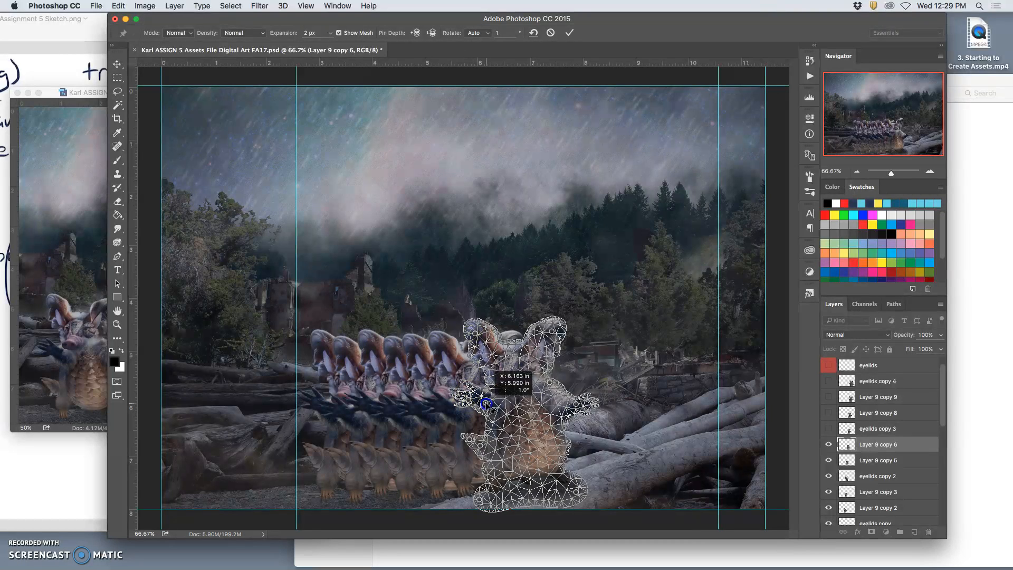
# Pull the creature's tail outward, nudge both feet inward, and apply the Puppet Warp
pyautogui.click(480, 445)
pyautogui.moveTo(481, 445); pyautogui.dragTo(469, 441)
pyautogui.moveTo(479, 499); pyautogui.dragTo(482, 498)
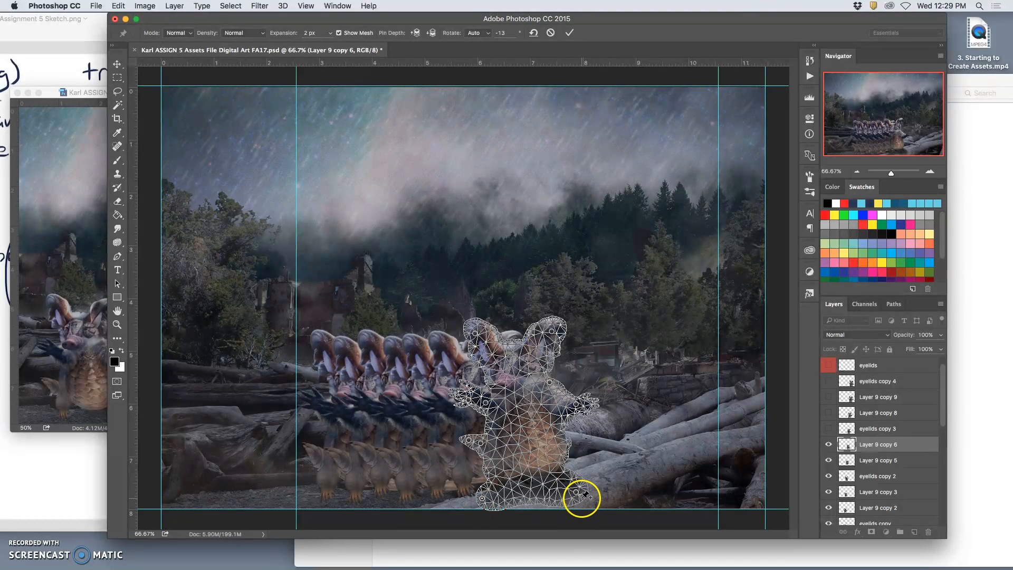
pyautogui.moveTo(576, 494); pyautogui.dragTo(573, 493)
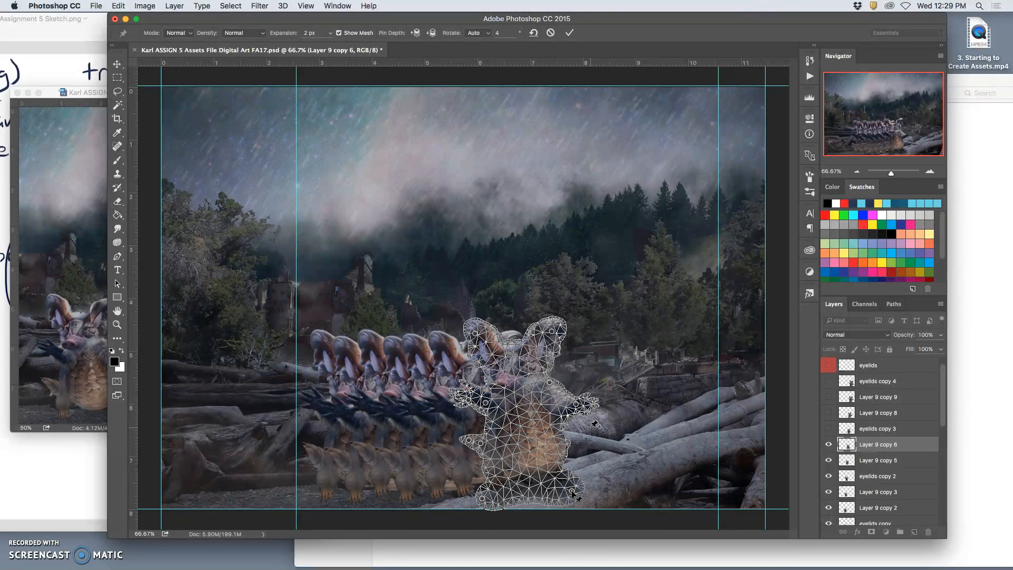
pyautogui.press('Return')
pyautogui.press('b')
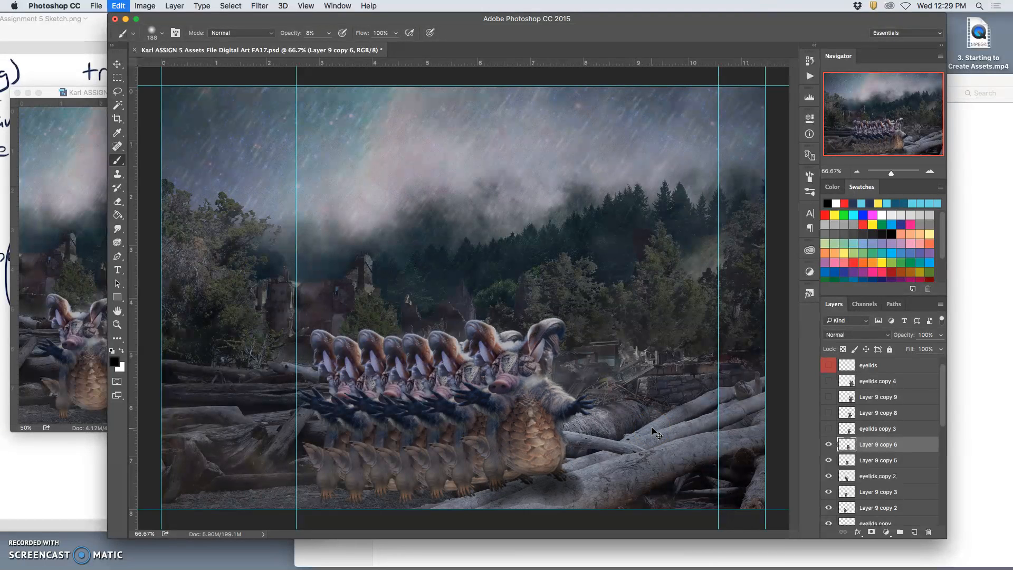
# Compare the Layer 9 copy 6 creature before and after the warp by undoing and redoing it
pyautogui.press('super+z')
pyautogui.press('super+z')
pyautogui.press('super+z')
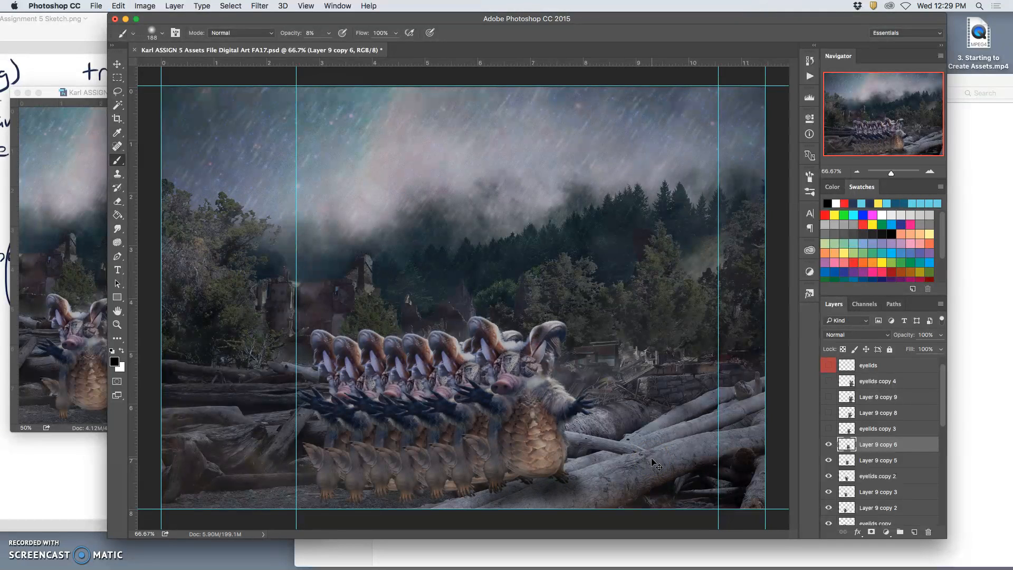
pyautogui.press('super+z')
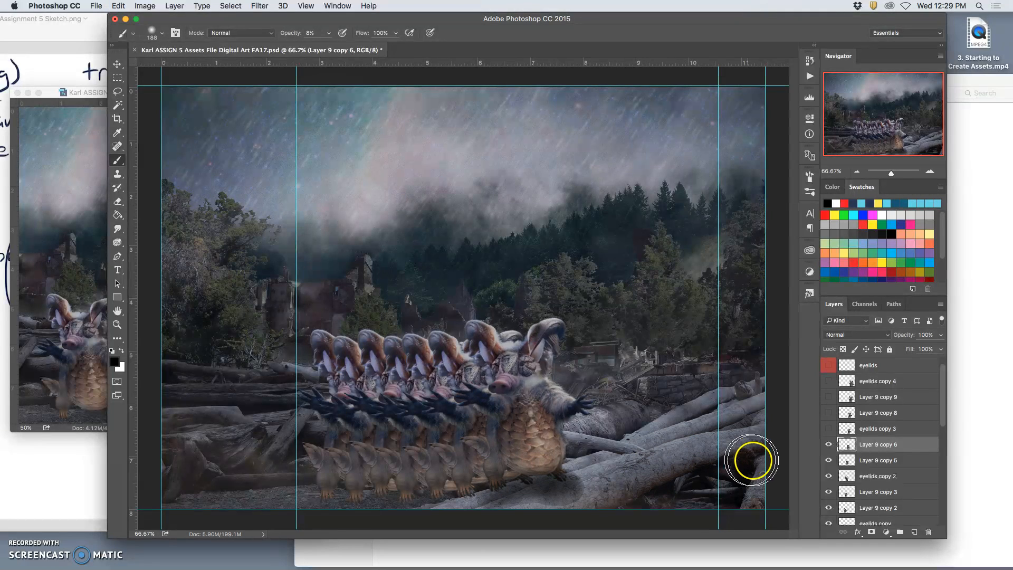
# Toggle the eyelids copy 3 layer to compare its creature's pose with the warped one
pyautogui.click(829, 432)
pyautogui.click(829, 431)
pyautogui.click(828, 430)
pyautogui.click(829, 430)
# Hide Layer 9 copy 6 and paint soft black shading on the creature's feet and lower body on Layer 9 copy 5
pyautogui.click(828, 445)
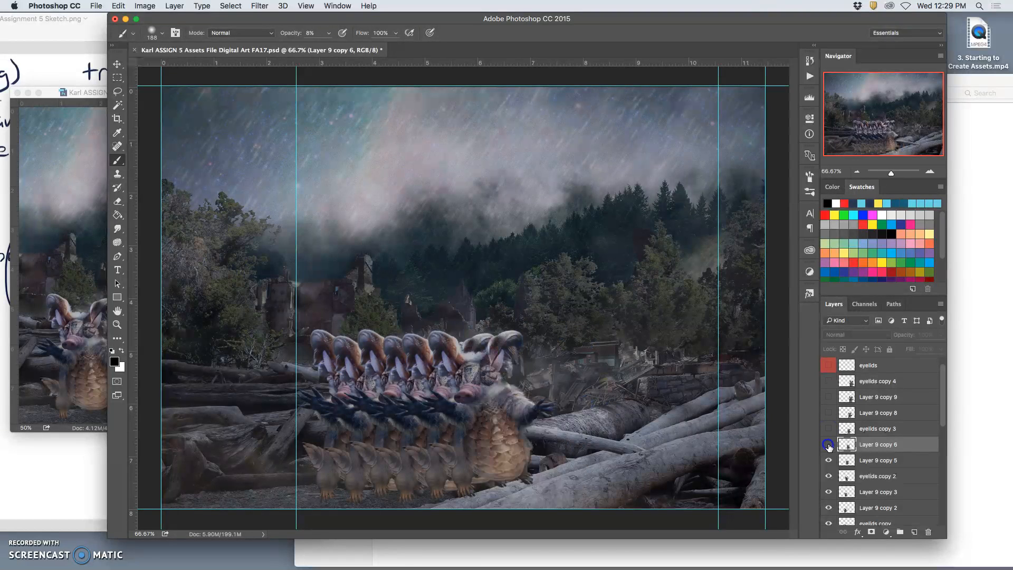
pyautogui.click(860, 461)
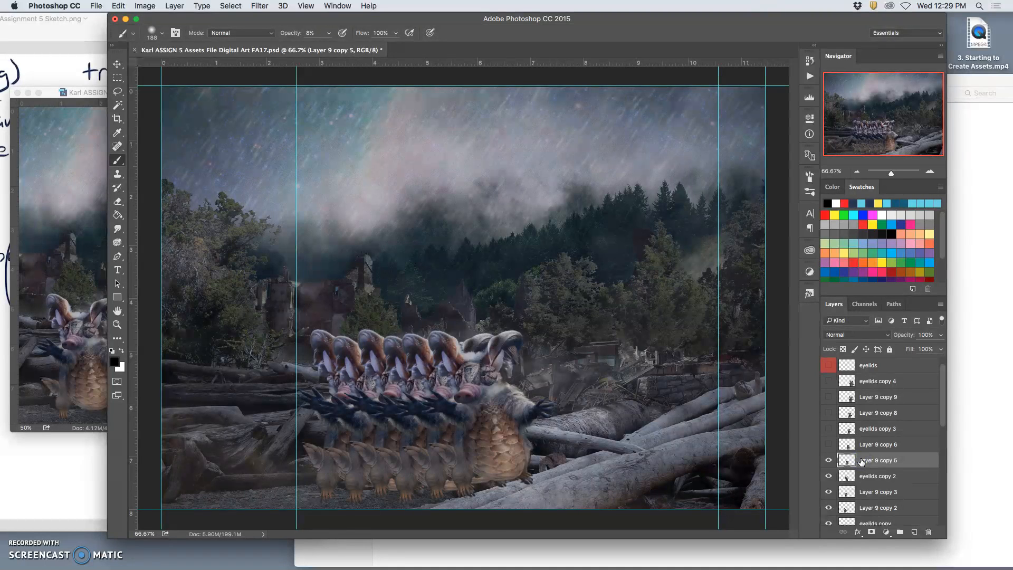
pyautogui.moveTo(530, 480)
pyautogui.mouseDown()
pyautogui.moveTo(456, 496)
pyautogui.moveTo(538, 488)
pyautogui.moveTo(462, 496)
pyautogui.moveTo(509, 482)
pyautogui.mouseUp()
pyautogui.moveTo(512, 444)
pyautogui.mouseDown()
pyautogui.moveTo(518, 452)
pyautogui.moveTo(489, 469)
pyautogui.mouseUp()
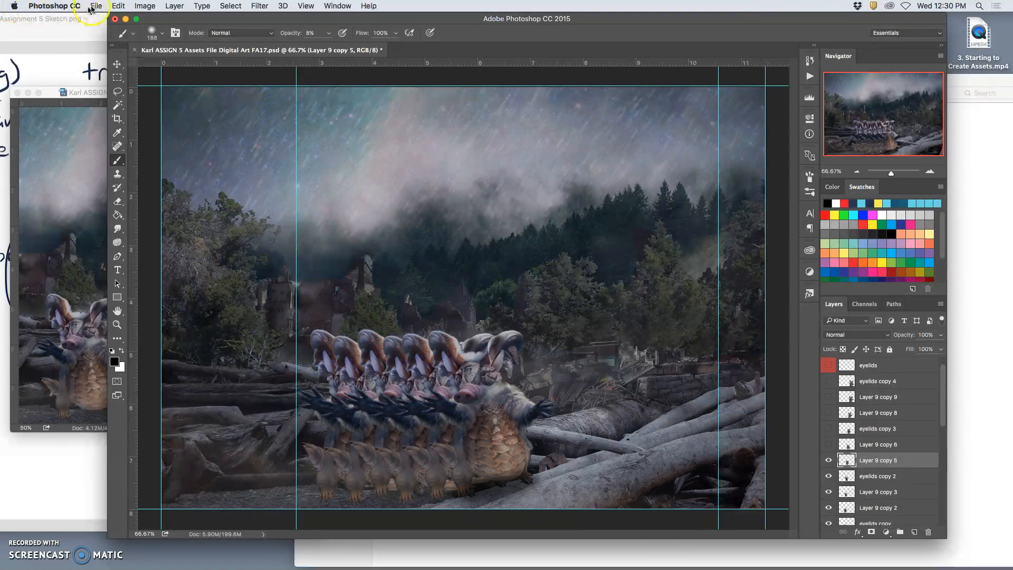
# Start a Puppet Warp on Layer 9 copy 5 and pin the creature's ears, hand, tail and foot
pyautogui.click(118, 6)
pyautogui.click(192, 199)
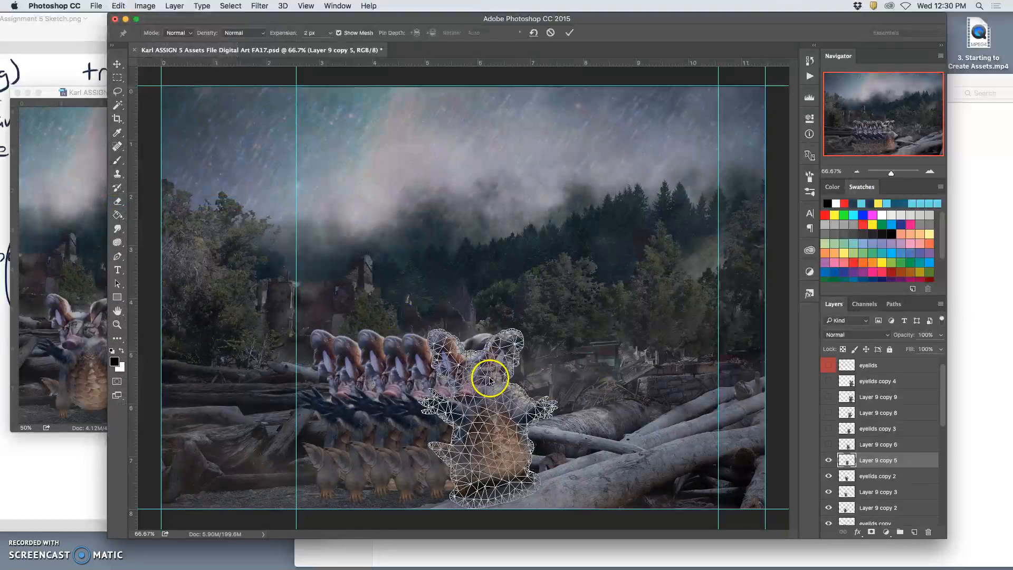
pyautogui.click(516, 339)
pyautogui.moveTo(451, 384); pyautogui.dragTo(438, 406)
pyautogui.click(436, 445)
pyautogui.click(449, 456)
pyautogui.click(456, 497)
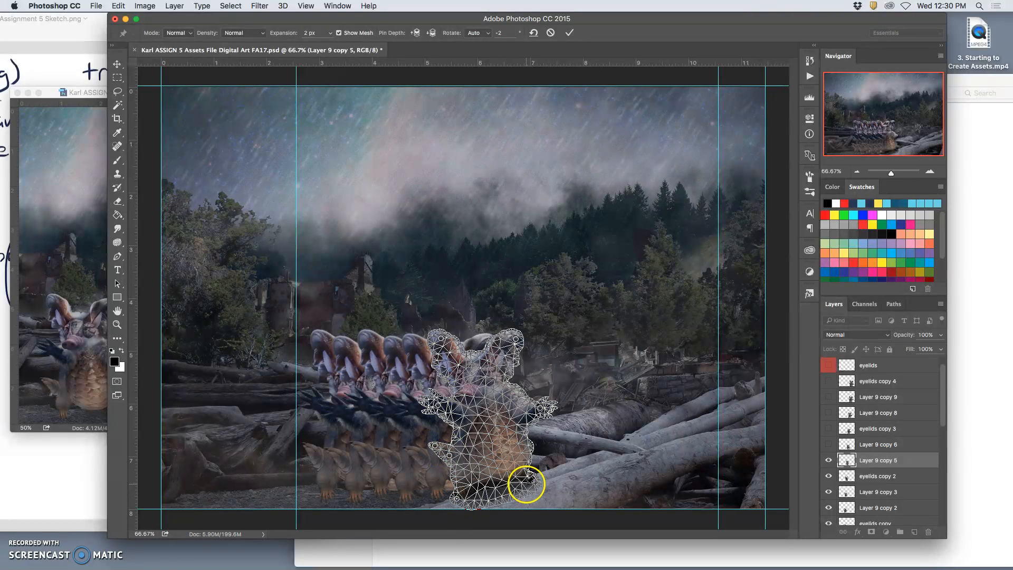
# Reposition the pins on the outer ear and both hands of the Layer 9 copy 5 creature and apply the warp
pyautogui.click(516, 339)
pyautogui.moveTo(516, 340); pyautogui.dragTo(525, 351)
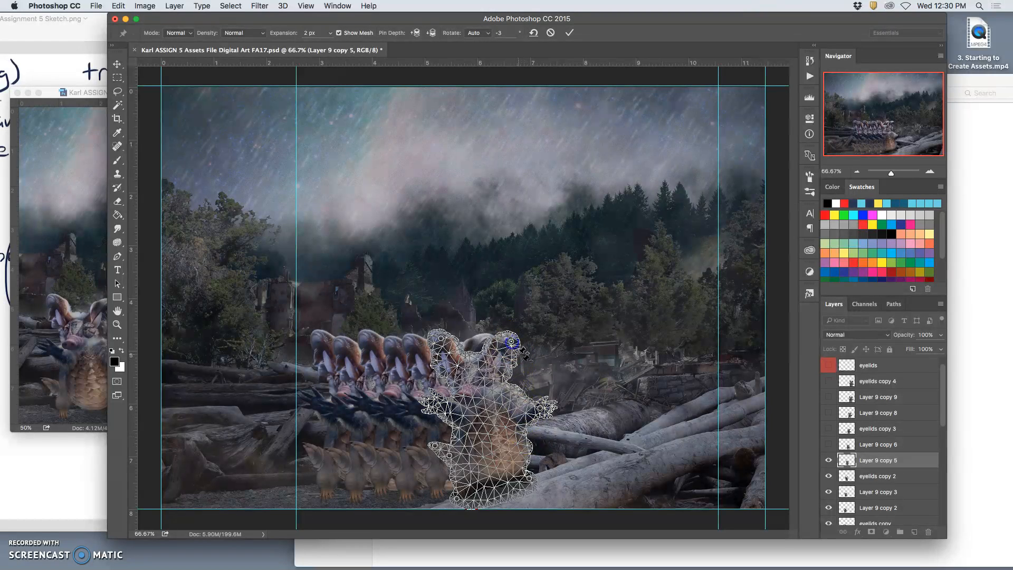
pyautogui.moveTo(539, 407); pyautogui.dragTo(543, 406)
pyautogui.moveTo(441, 405); pyautogui.dragTo(443, 406)
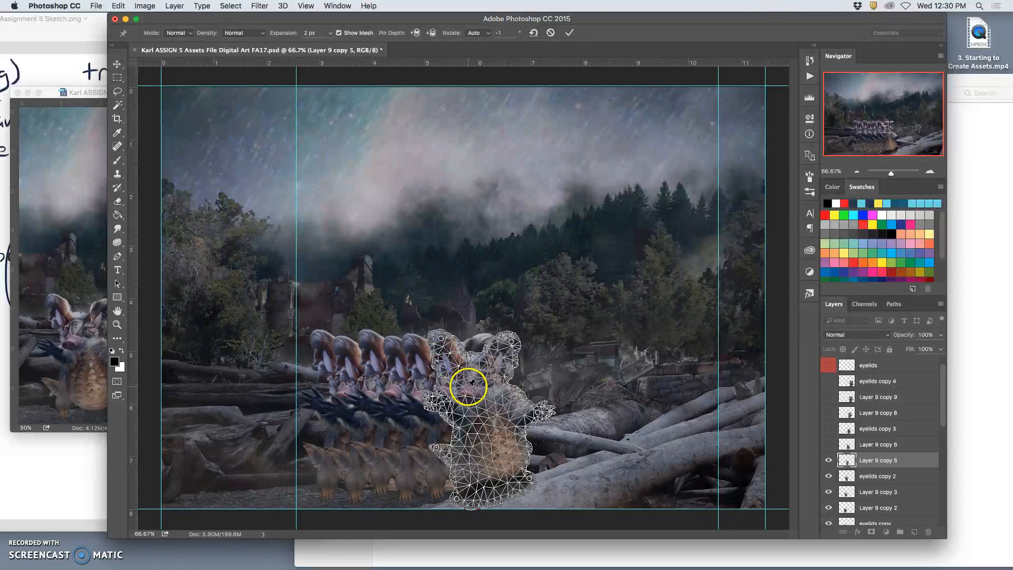
pyautogui.press('Return')
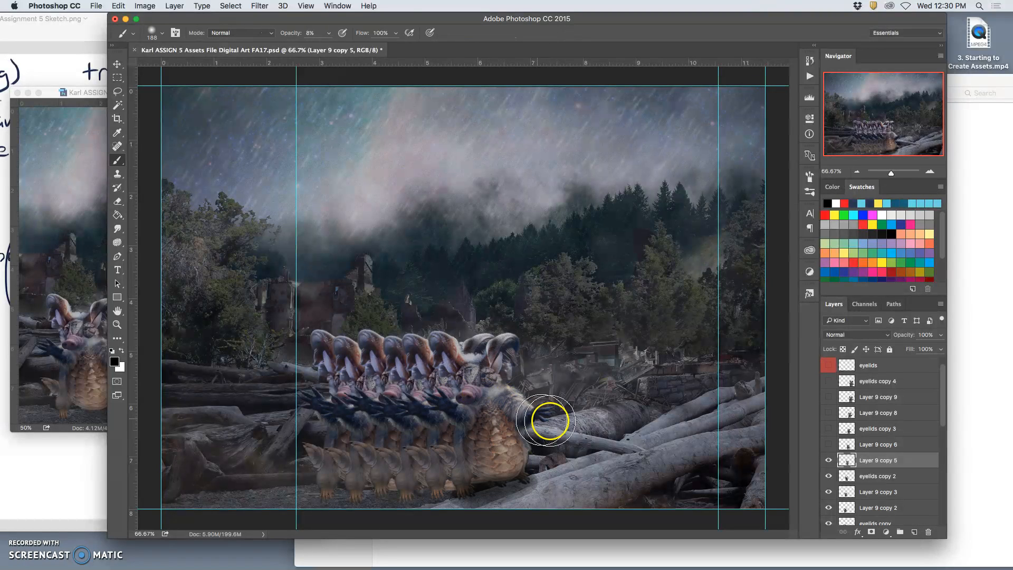
# Hide Layer 9 copy 5 and paint a soft black shadow at the creature's feet on the eyelids copy 2 layer
pyautogui.click(829, 461)
pyautogui.click(870, 475)
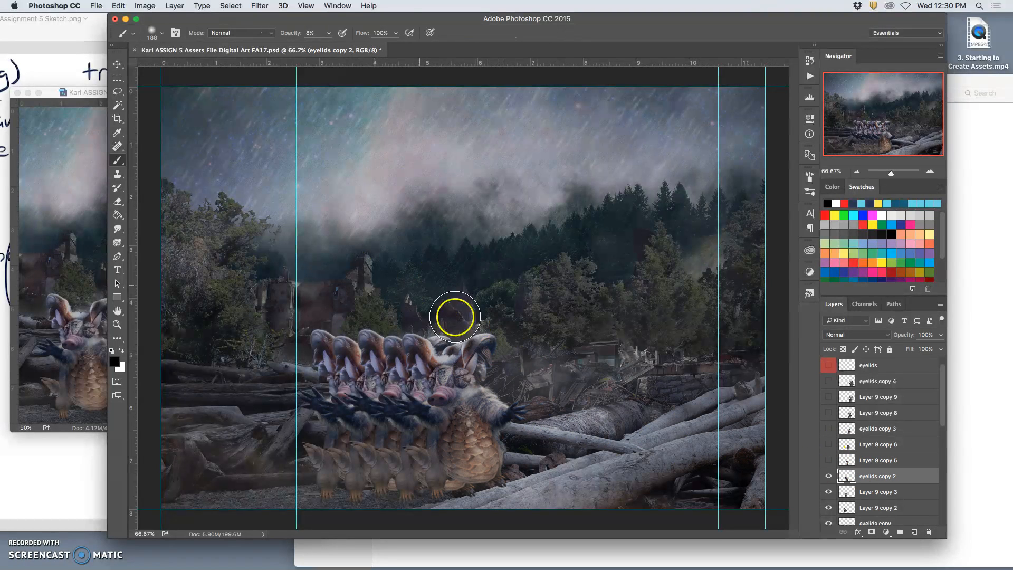
pyautogui.moveTo(501, 488)
pyautogui.mouseDown()
pyautogui.moveTo(439, 494)
pyautogui.moveTo(513, 486)
pyautogui.moveTo(443, 498)
pyautogui.moveTo(487, 469)
pyautogui.moveTo(472, 477)
pyautogui.moveTo(461, 463)
pyautogui.moveTo(447, 490)
pyautogui.moveTo(426, 498)
pyautogui.moveTo(486, 481)
pyautogui.mouseUp()
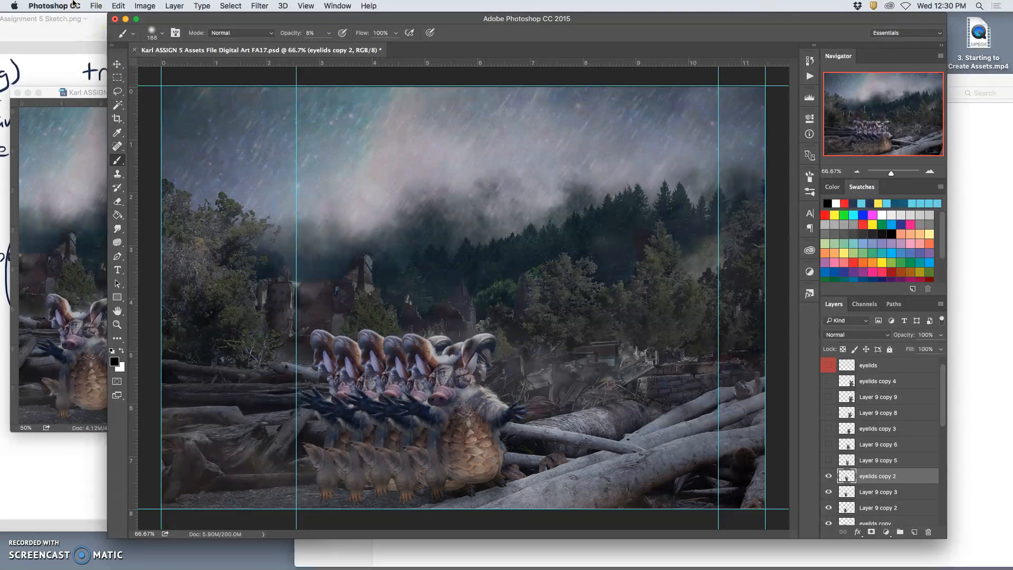
# Start a Puppet Warp on eyelids copy 2 and pin the creature's ears, tail, feet, side and hand
pyautogui.click(120, 6)
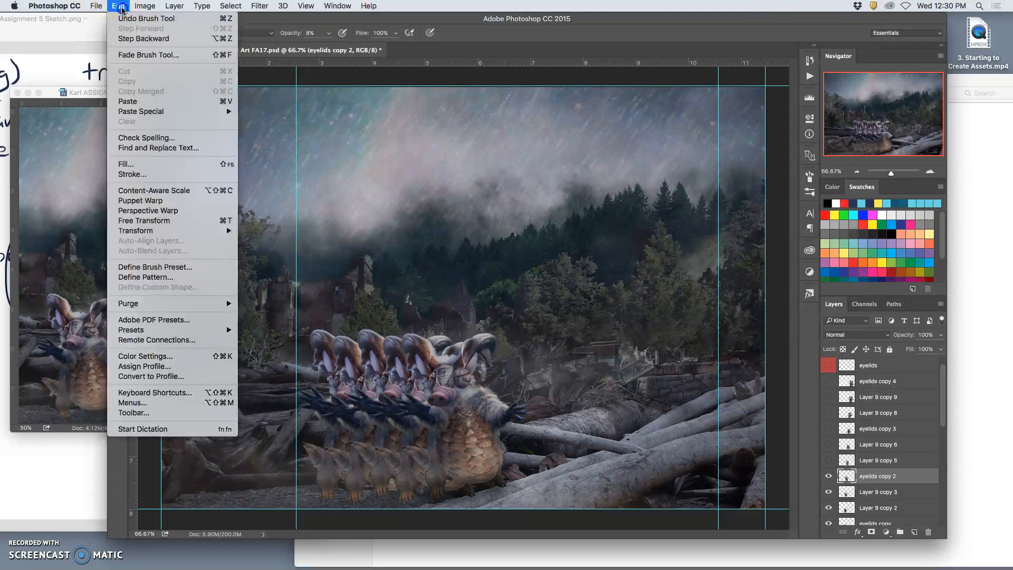
pyautogui.click(140, 200)
pyautogui.click(489, 342)
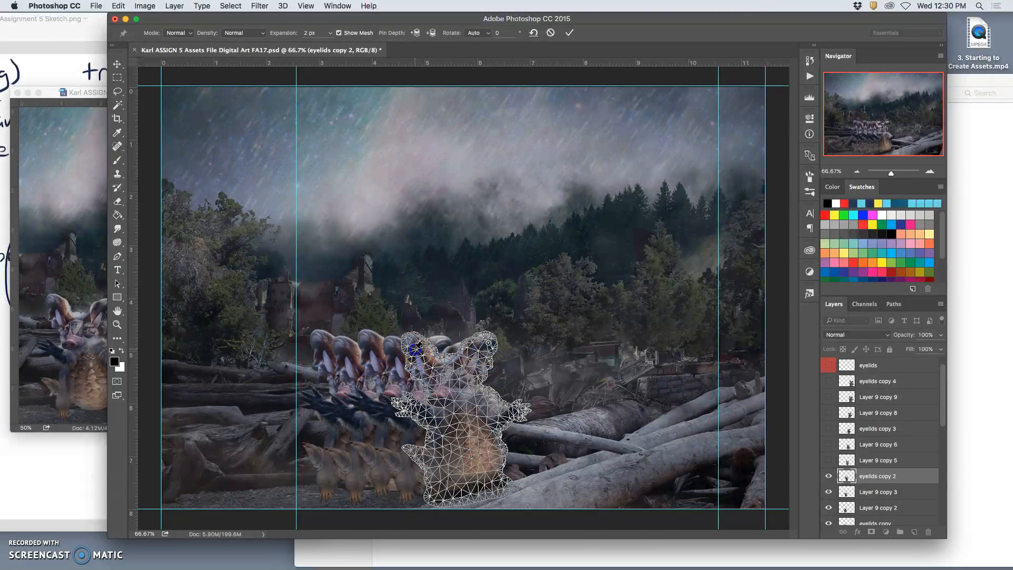
pyautogui.click(411, 452)
pyautogui.click(423, 459)
pyautogui.click(431, 496)
pyautogui.click(504, 485)
pyautogui.click(502, 440)
pyautogui.click(515, 408)
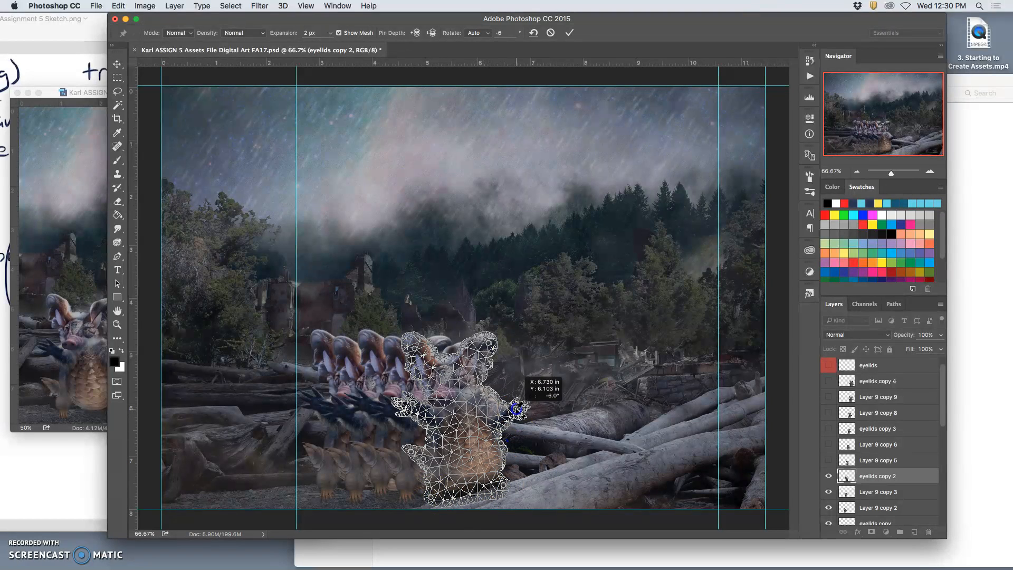
# Shift the ear, hand and tail pins on the eyelids copy 2 creature, apply the warp, and return to the Brush tool
pyautogui.moveTo(488, 343); pyautogui.dragTo(482, 344)
pyautogui.click(425, 345)
pyautogui.moveTo(415, 350); pyautogui.dragTo(412, 350)
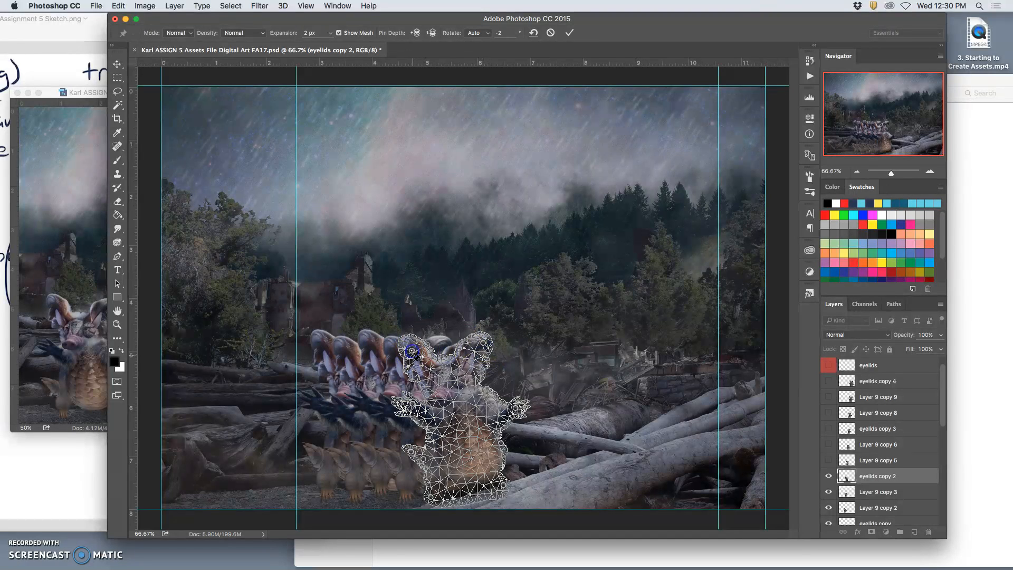
pyautogui.moveTo(411, 404); pyautogui.dragTo(411, 411)
pyautogui.moveTo(417, 457); pyautogui.dragTo(424, 463)
pyautogui.press('Return')
pyautogui.press('b')
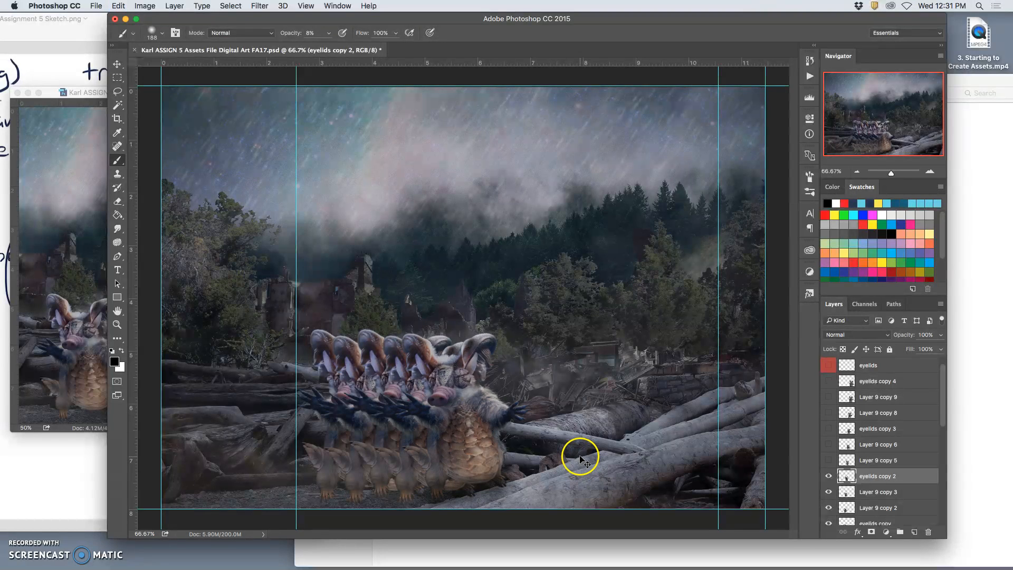
# Hide the eyelids copy 2 layer and paint a soft black shadow beneath the creature on Layer 9 copy 3
pyautogui.click(828, 477)
pyautogui.click(873, 491)
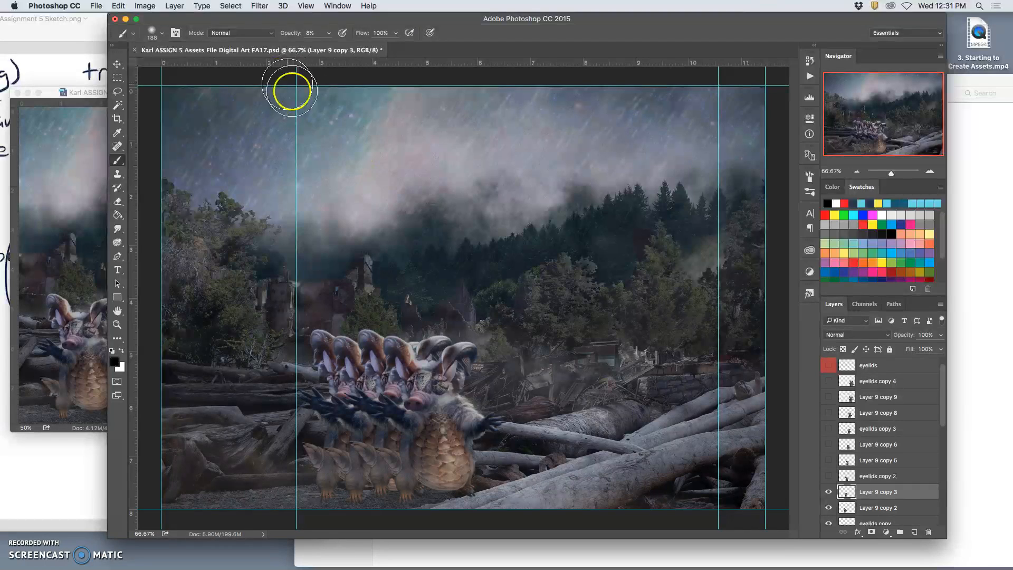
pyautogui.moveTo(469, 492)
pyautogui.mouseDown()
pyautogui.moveTo(451, 501)
pyautogui.moveTo(489, 492)
pyautogui.moveTo(390, 504)
pyautogui.mouseUp()
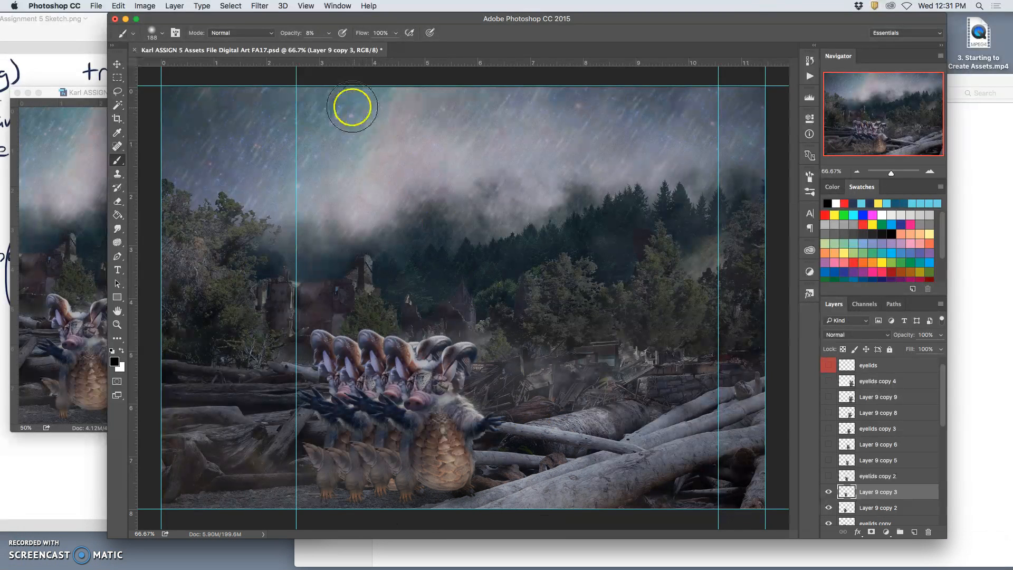
# Start a Puppet Warp on Layer 9 copy 3 and pin the creature's ears and hand
pyautogui.click(122, 7)
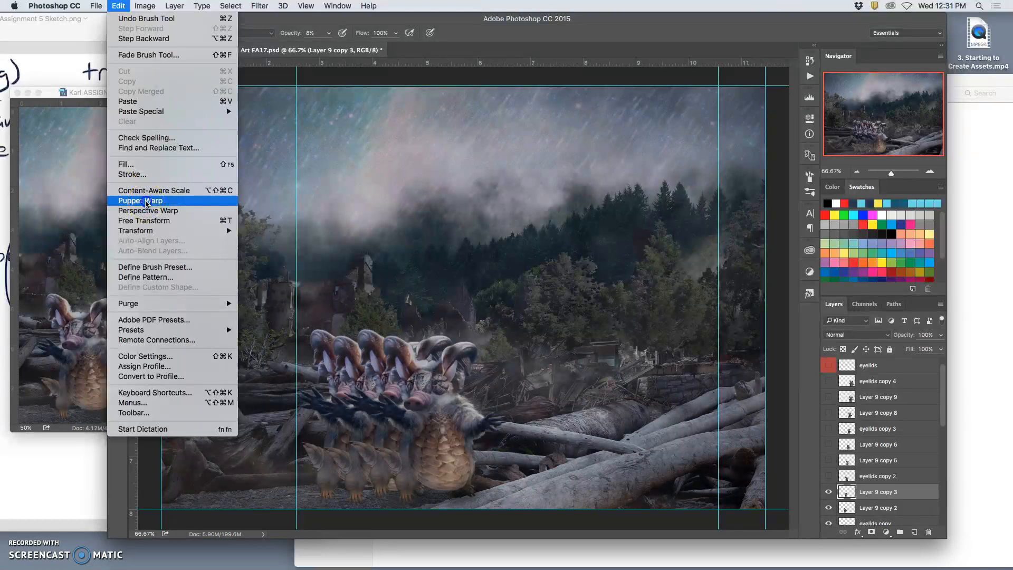
pyautogui.click(139, 198)
pyautogui.click(469, 350)
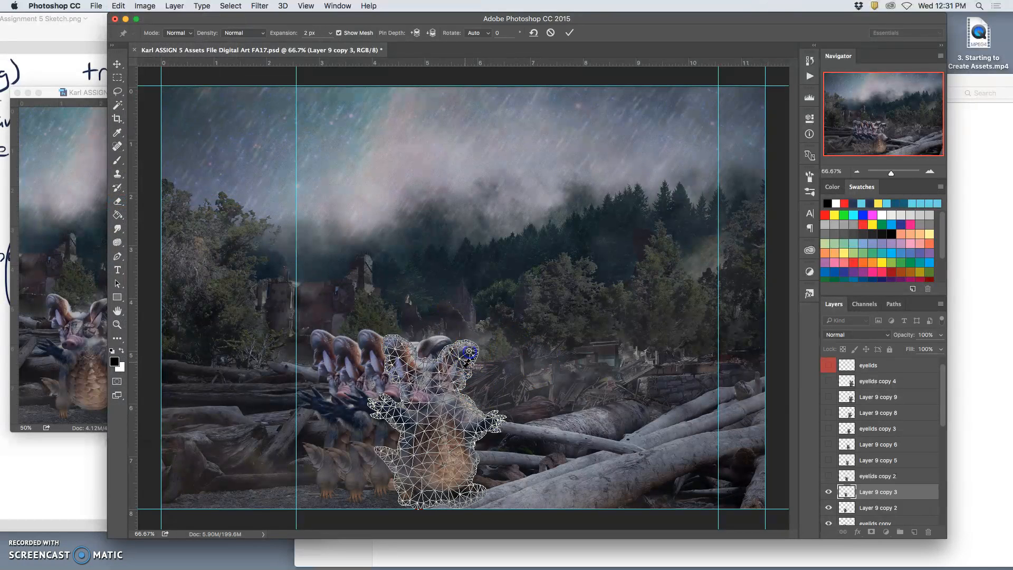
pyautogui.click(394, 352)
pyautogui.click(393, 407)
# Shift the hand, ear, shoulder and foot pins on the Layer 9 copy 3 creature slightly and apply the warp
pyautogui.moveTo(390, 406); pyautogui.dragTo(392, 355)
pyautogui.click(467, 352)
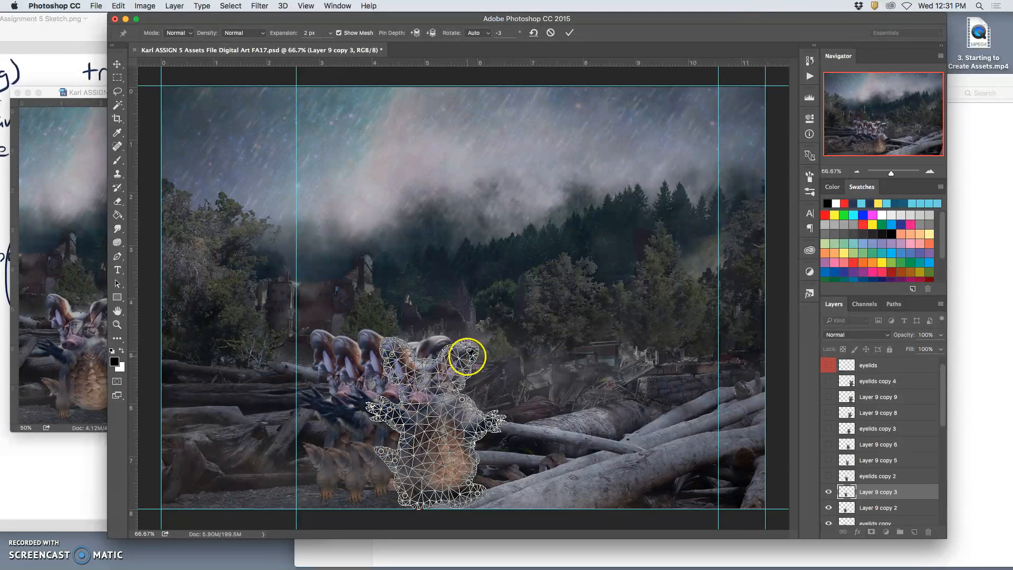
pyautogui.moveTo(466, 352); pyautogui.dragTo(464, 350)
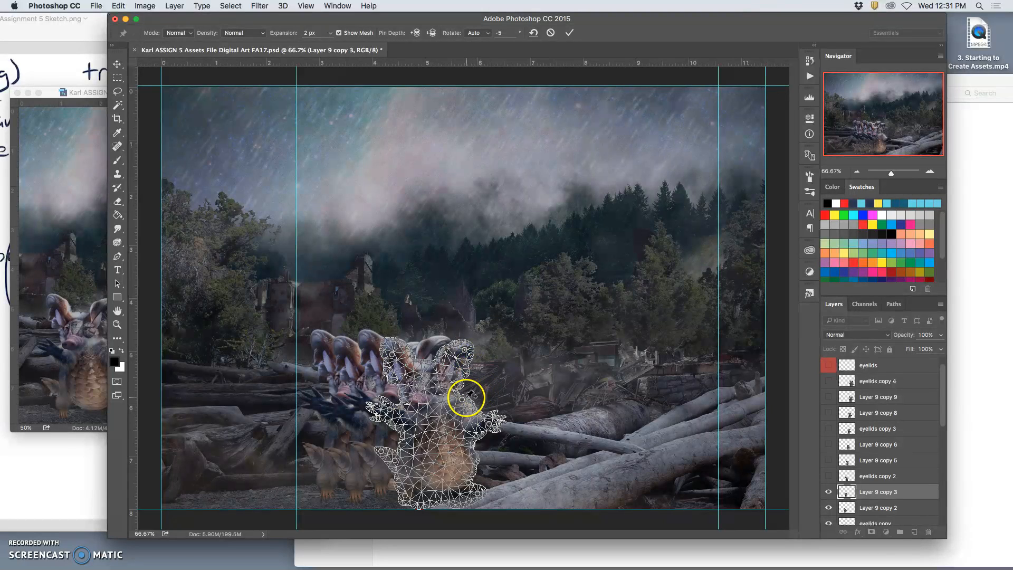
pyautogui.moveTo(464, 401); pyautogui.dragTo(492, 420)
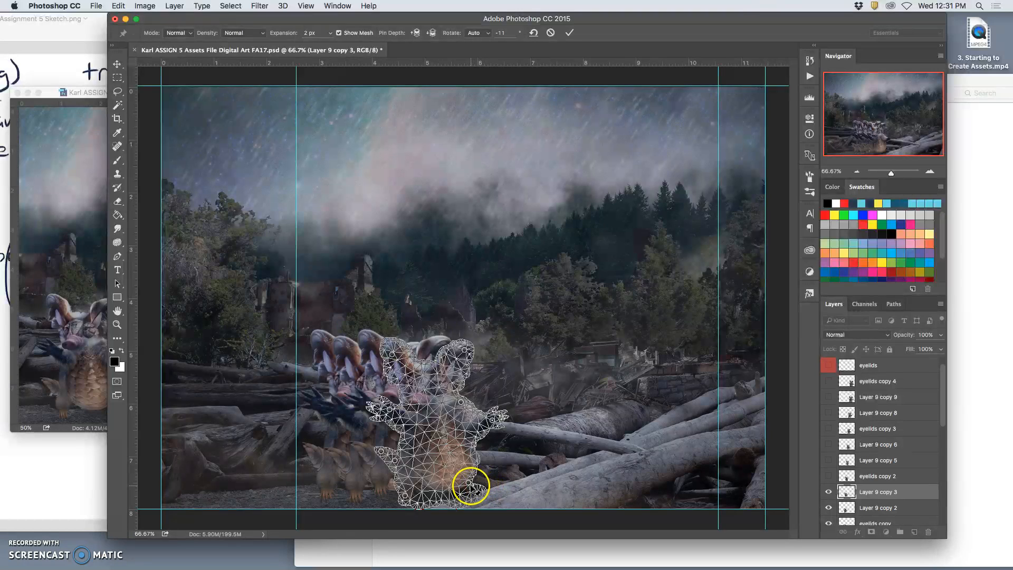
pyautogui.moveTo(468, 485); pyautogui.dragTo(484, 487)
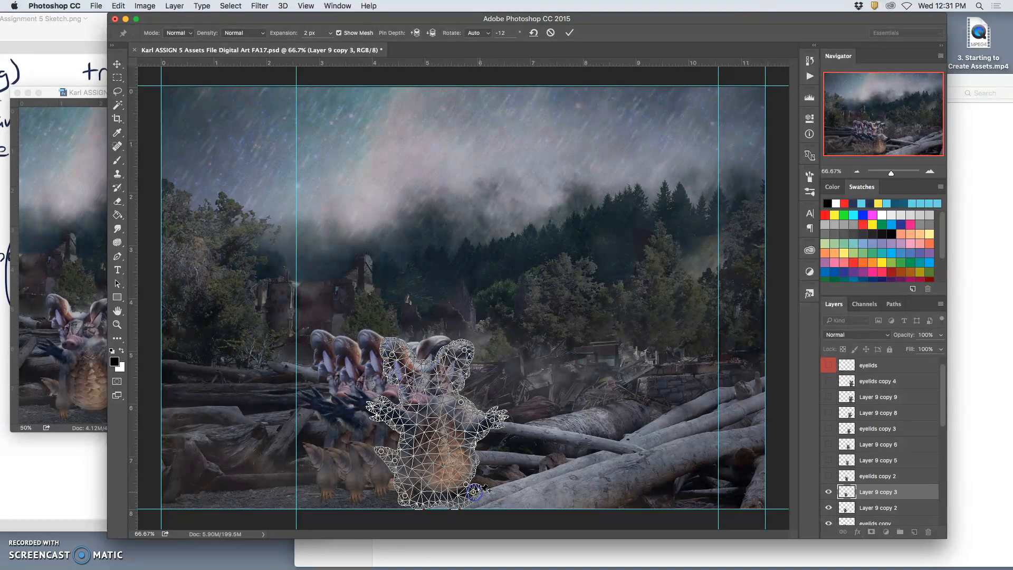
pyautogui.press('Return')
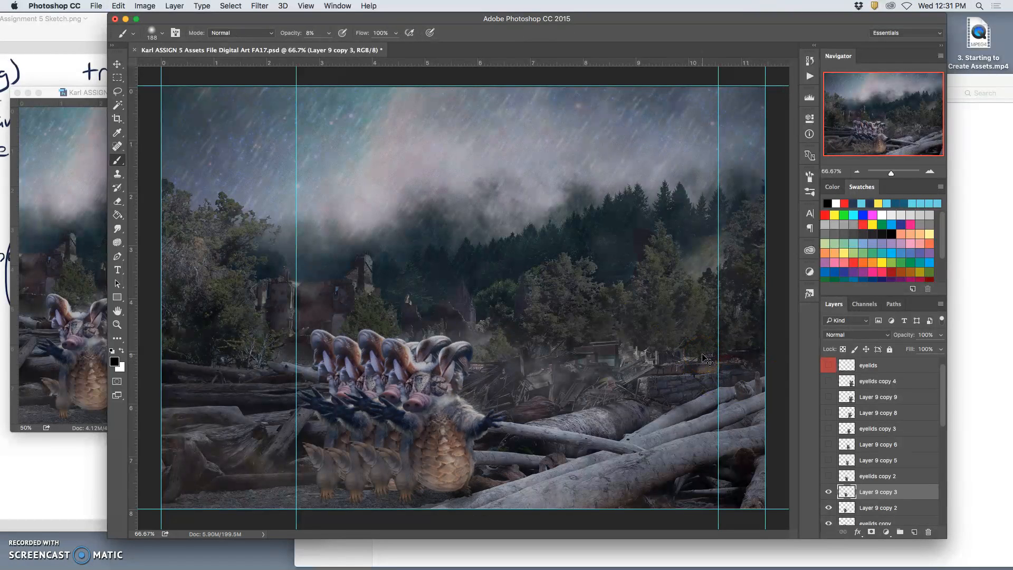
# Hide Layer 9 copy 3 and paint a soft black shadow at the creature's feet on Layer 9 copy 2
pyautogui.click(828, 492)
pyautogui.click(856, 507)
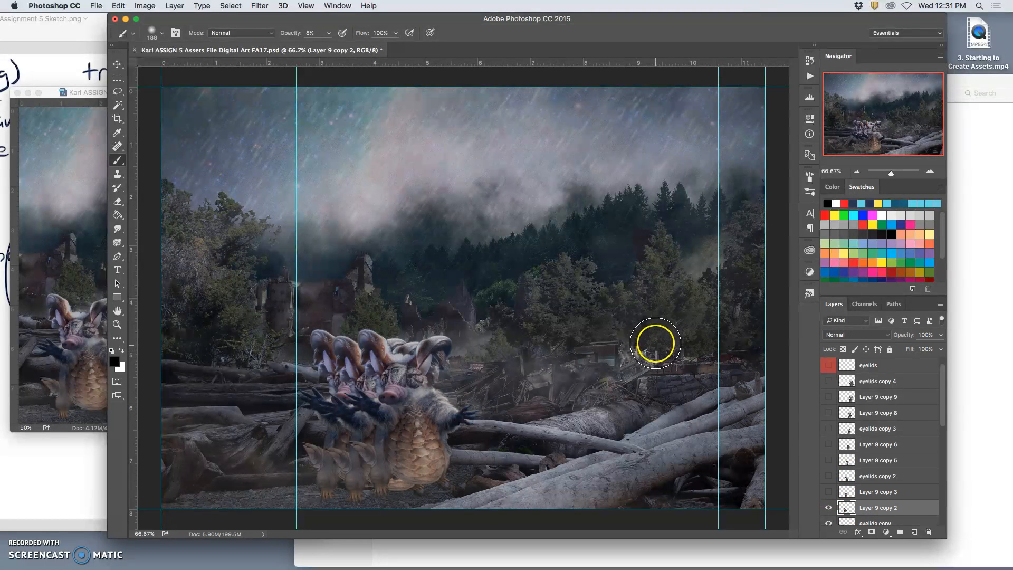
pyautogui.moveTo(381, 497)
pyautogui.mouseDown()
pyautogui.moveTo(454, 479)
pyautogui.moveTo(445, 487)
pyautogui.mouseUp()
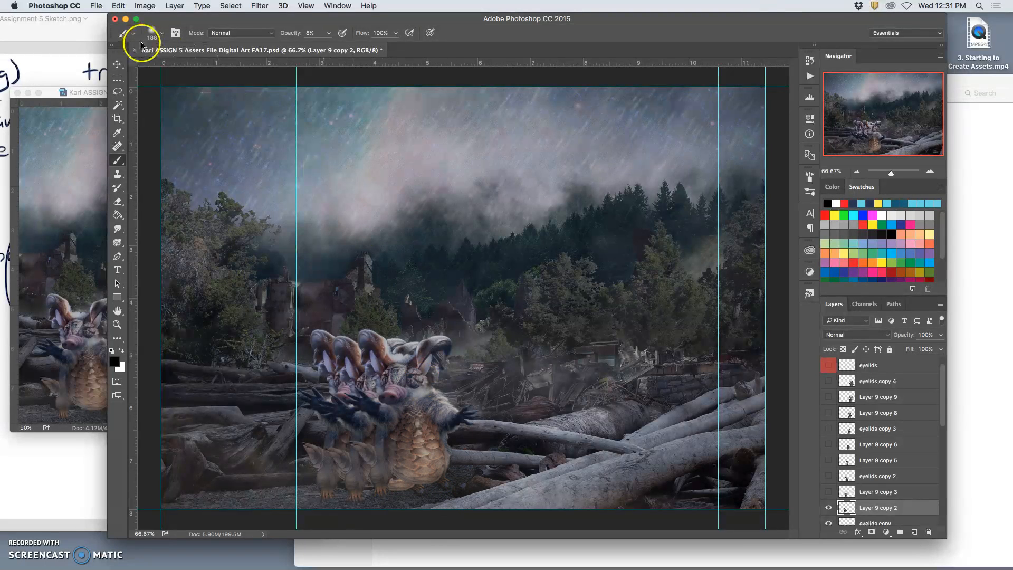
# Start a Puppet Warp on Layer 9 copy 2 and pin the creature's feet, hands and ear
pyautogui.moveTo(124, 4)
pyautogui.mouseDown()
pyautogui.moveTo(141, 71)
pyautogui.moveTo(140, 148)
pyautogui.moveTo(296, 305)
pyautogui.moveTo(365, 396)
pyautogui.moveTo(200, 174)
pyautogui.moveTo(161, 202)
pyautogui.moveTo(449, 493)
pyautogui.mouseUp()
pyautogui.click(379, 494)
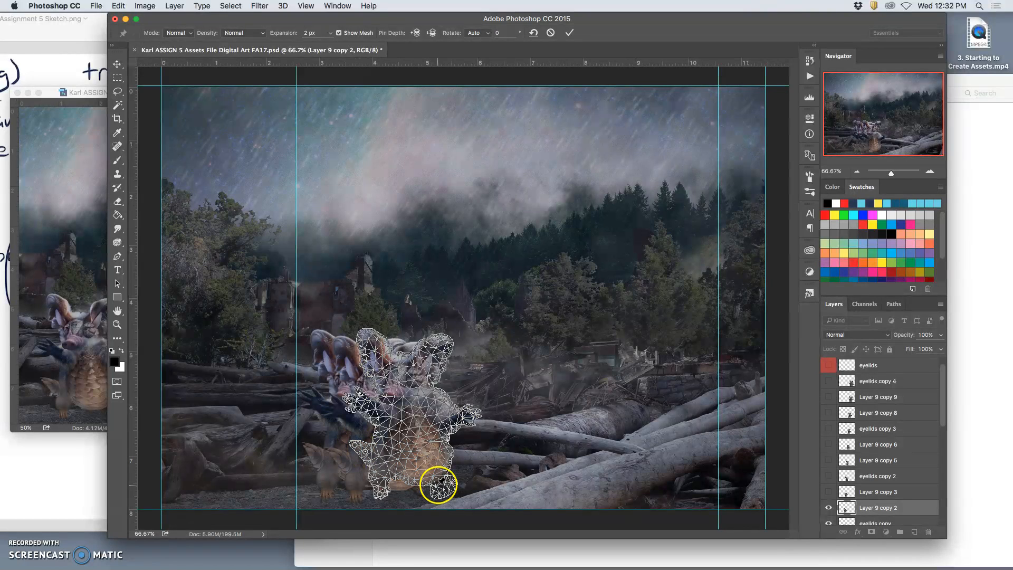
pyautogui.click(464, 417)
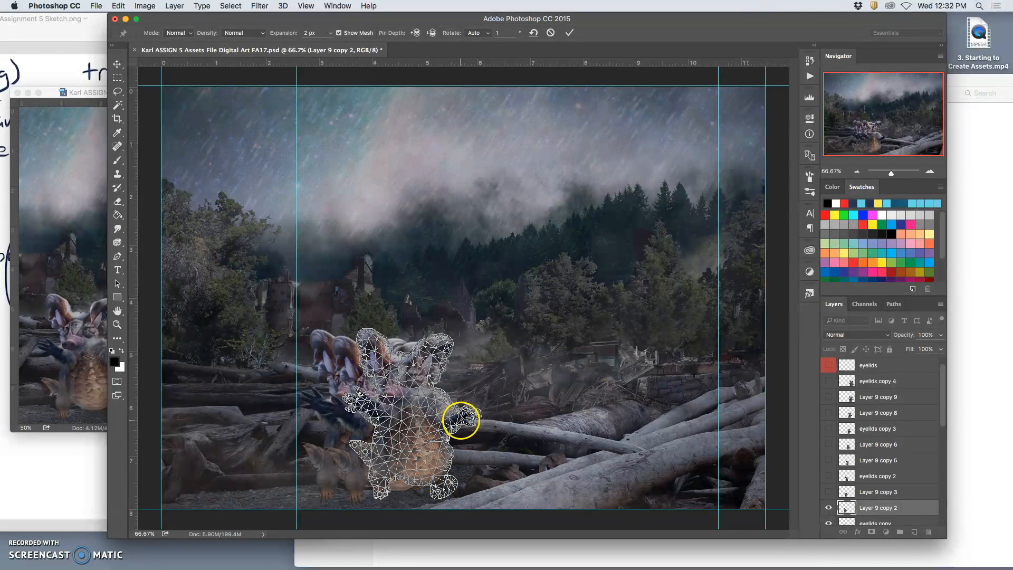
pyautogui.click(369, 338)
pyautogui.click(358, 398)
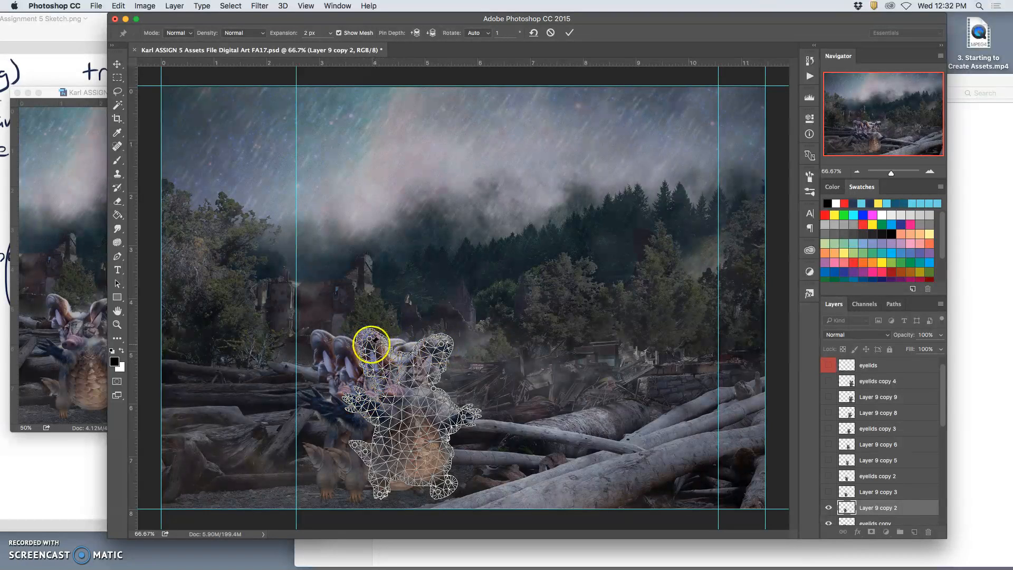
# Raise the ear, shoulder and hand pins slightly on the Layer 9 copy 2 creature
pyautogui.moveTo(372, 341); pyautogui.dragTo(443, 341)
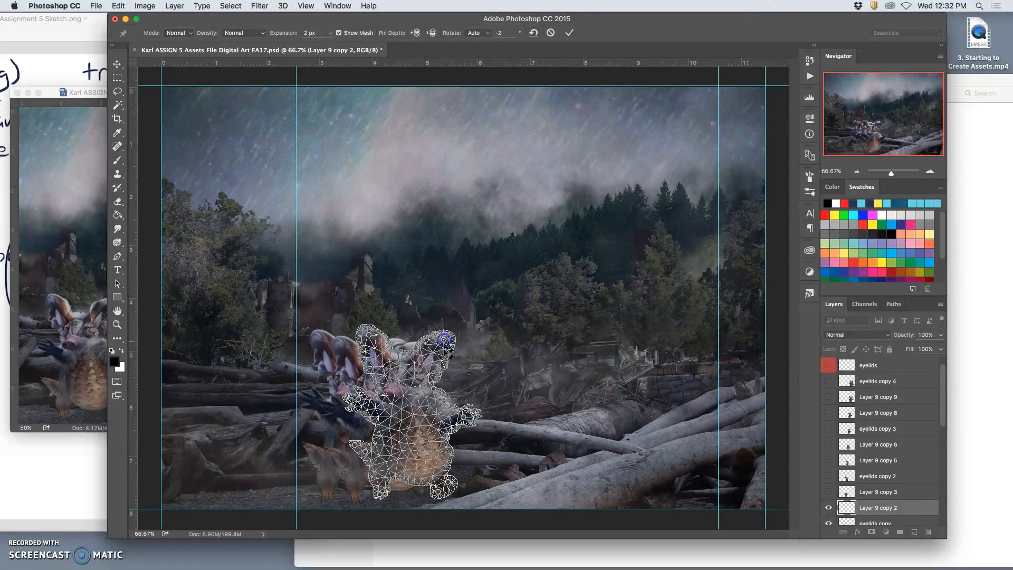
pyautogui.moveTo(434, 389); pyautogui.dragTo(433, 386)
pyautogui.moveTo(463, 419); pyautogui.dragTo(462, 413)
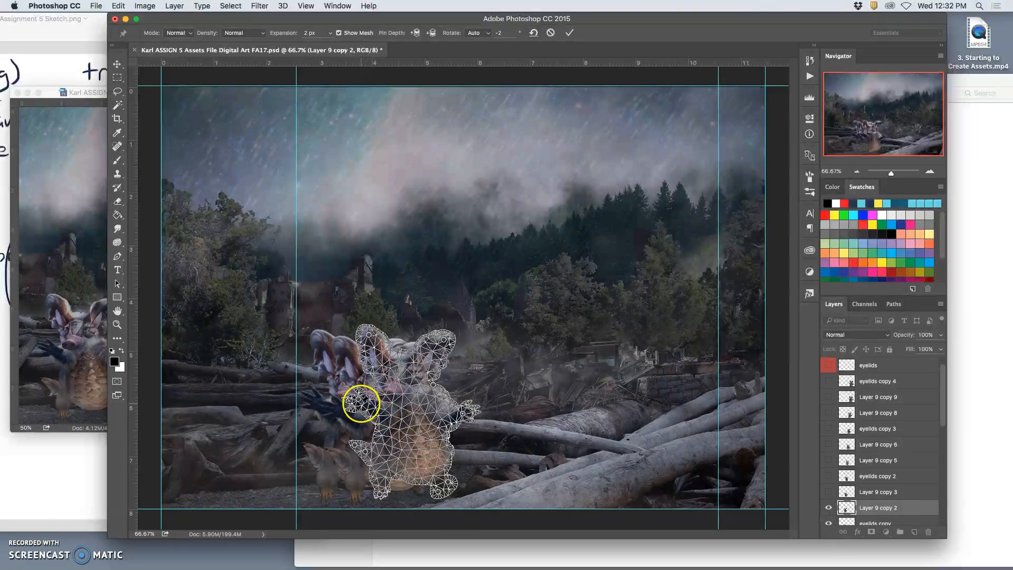
pyautogui.moveTo(358, 400); pyautogui.dragTo(358, 397)
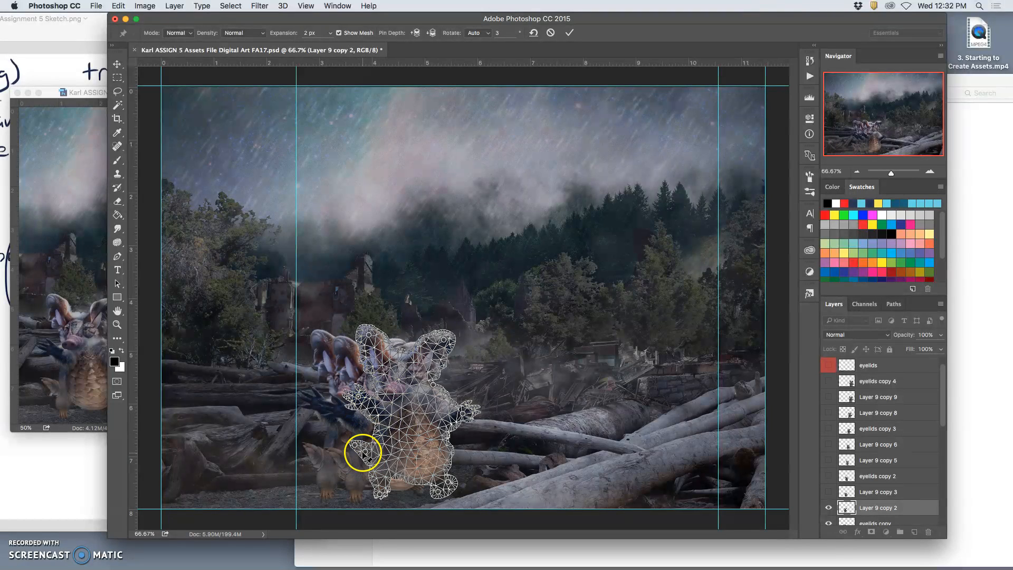
# Shift the tail, feet and lower body pins on the Layer 9 copy 2 creature, apply the warp, and return to the Brush tool
pyautogui.moveTo(355, 445); pyautogui.dragTo(365, 446)
pyautogui.moveTo(447, 476); pyautogui.dragTo(383, 492)
pyautogui.click(381, 494)
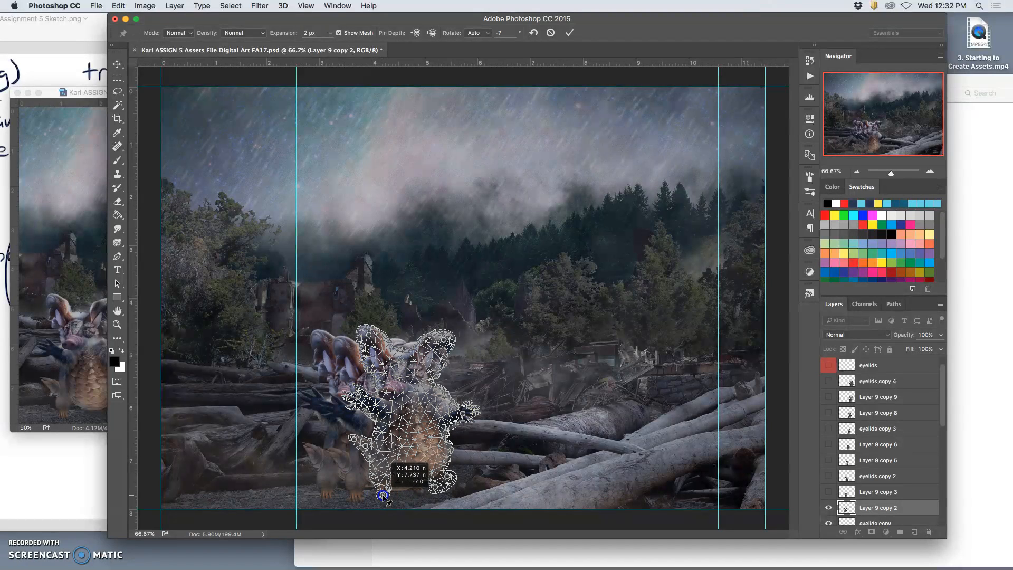
pyautogui.moveTo(401, 473); pyautogui.dragTo(399, 483)
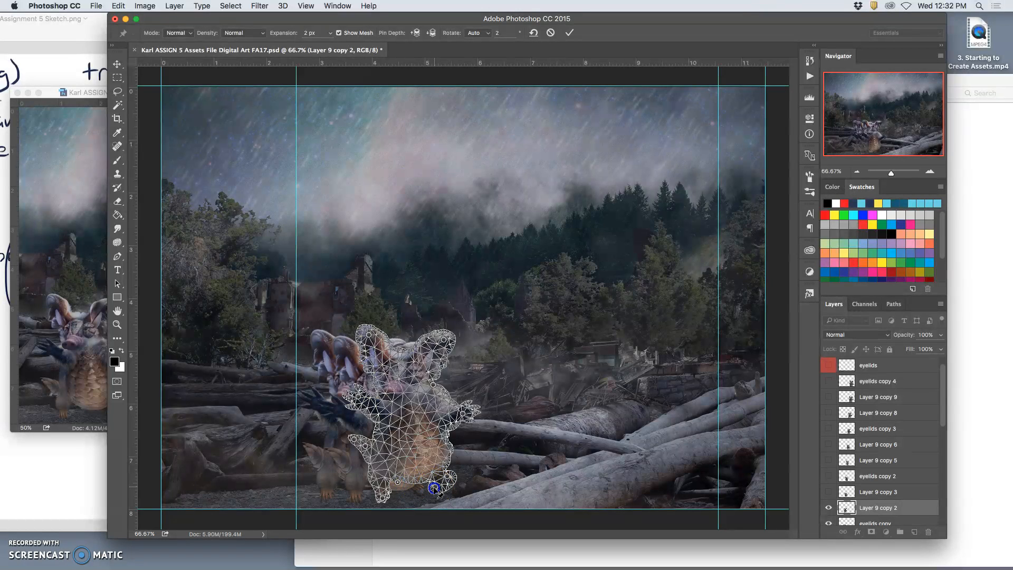
pyautogui.press('Return')
pyautogui.press('b')
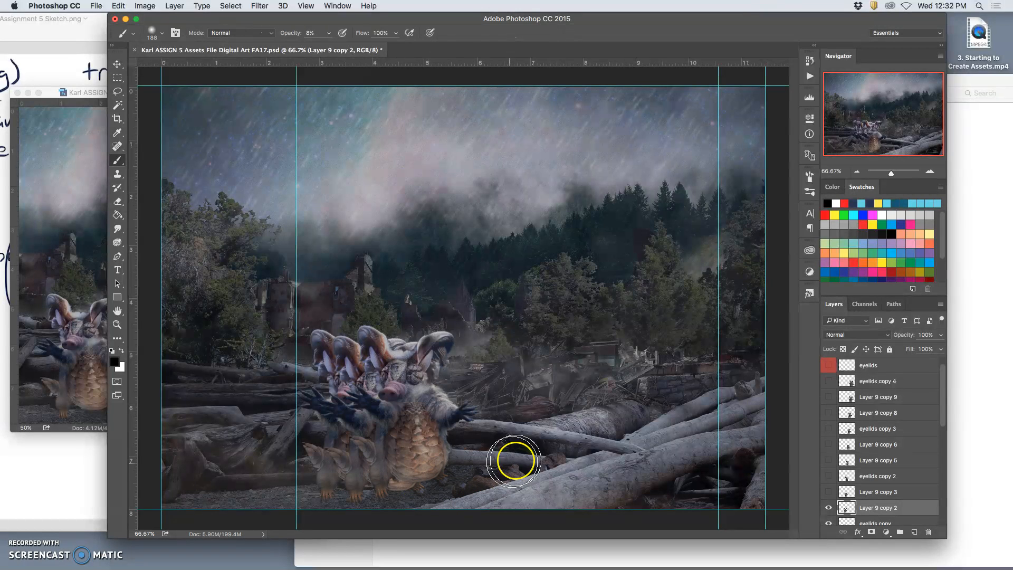
# Toggle the last warp on Layer 9 copy 2 off and on repeatedly to compare the two poses
pyautogui.press('super+z')
pyautogui.press('super+z')
pyautogui.press('super+z')
pyautogui.press('super+z')
pyautogui.press('super+z')
pyautogui.press('super+z')
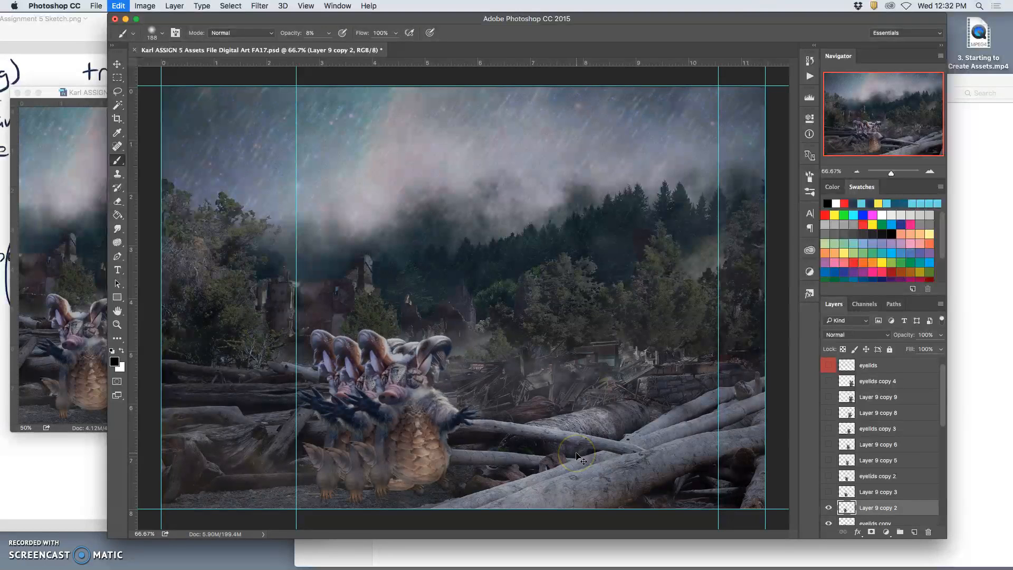
pyautogui.press('super+z')
pyautogui.press('super+z')
pyautogui.press('super+z')
pyautogui.press('super+z')
pyautogui.press('super+z')
pyautogui.press('super+z')
pyautogui.press('super+z')
pyautogui.press('super+z')
pyautogui.press('super+z')
pyautogui.press('super+z')
pyautogui.press('super+z')
pyautogui.press('super+z')
pyautogui.press('super+z')
pyautogui.press('super+z')
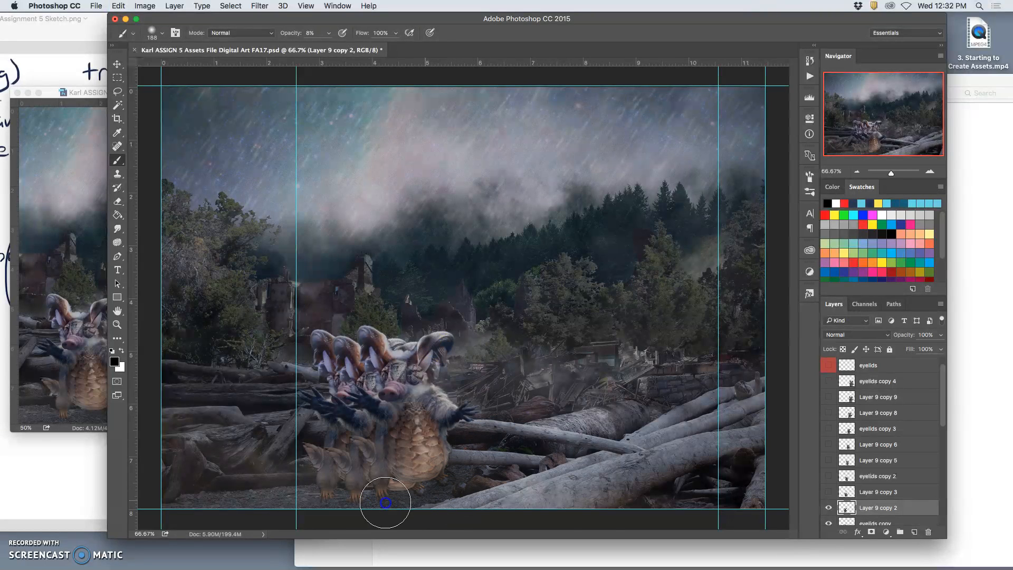
# Hide Layer 9 copy 2 and paint a soft black shadow beneath the creature on the eyelids copy layer
pyautogui.click(829, 508)
pyautogui.scroll(-1, 858, 502)
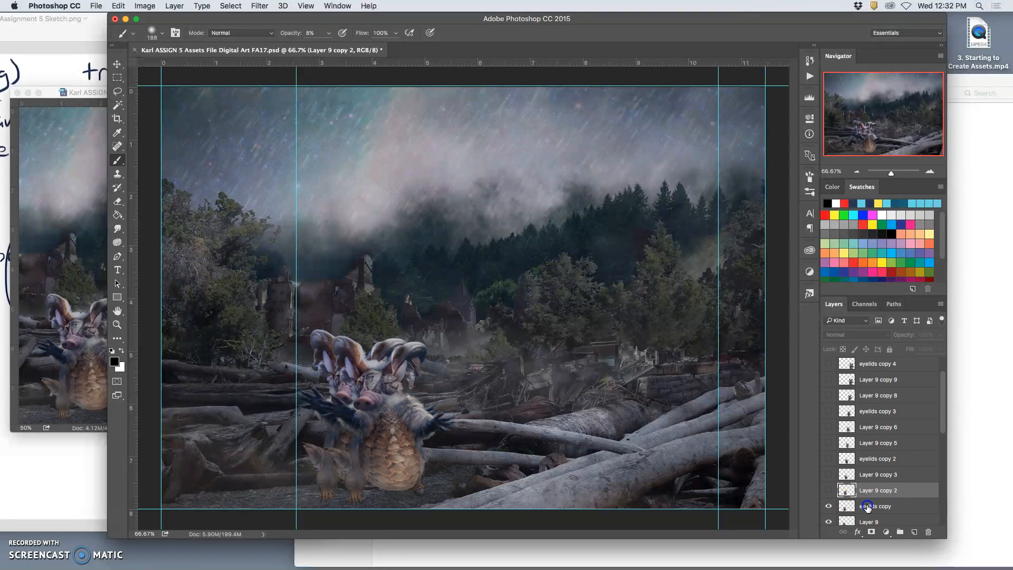
pyautogui.click(867, 507)
pyautogui.moveTo(401, 497); pyautogui.dragTo(360, 501)
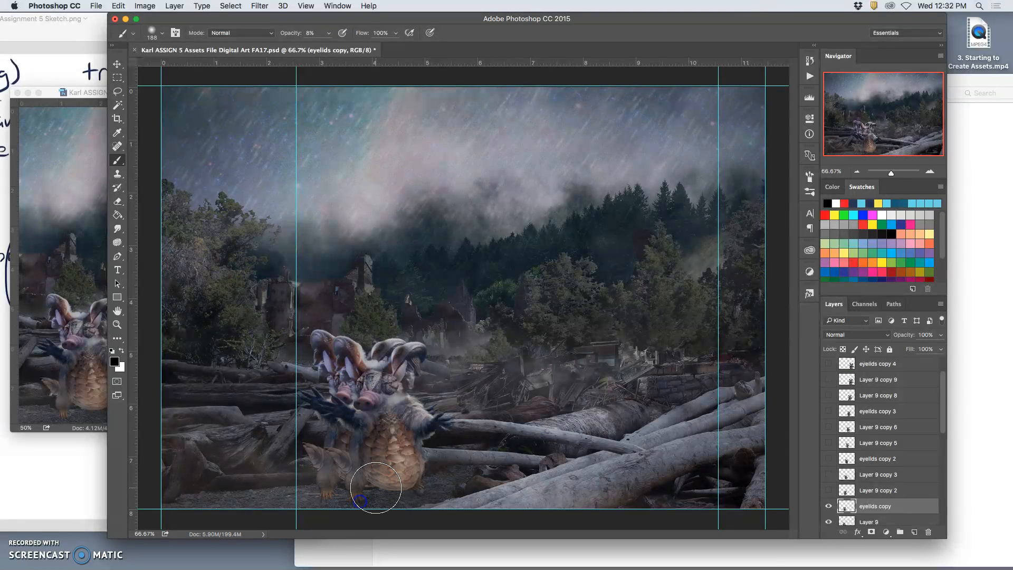
# Start a Puppet Warp on eyelids copy and pin the creature's ears, hands, tail, feet and shoulder
pyautogui.click(118, 6)
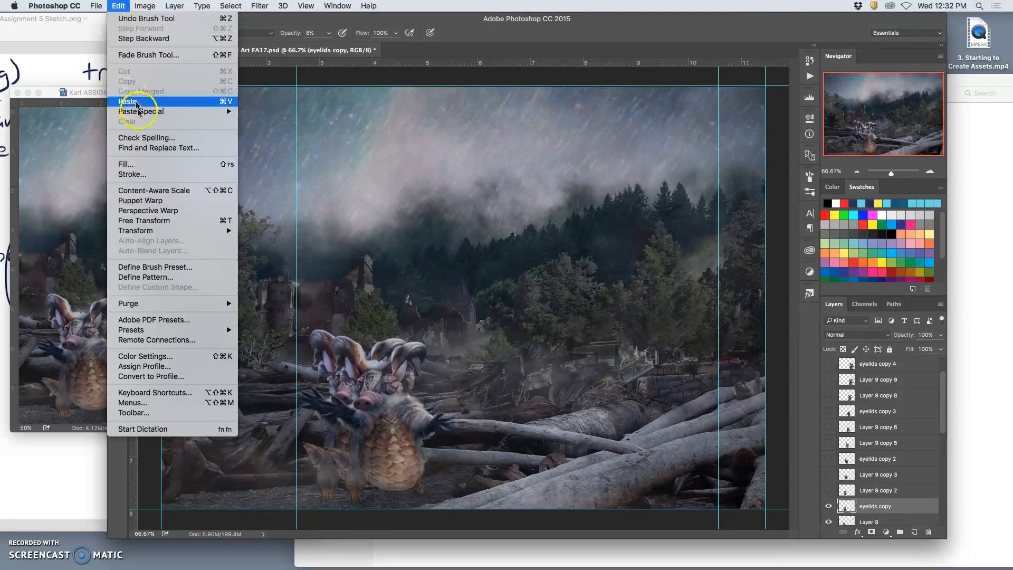
pyautogui.click(139, 200)
pyautogui.click(418, 347)
pyautogui.click(343, 347)
pyautogui.click(334, 406)
pyautogui.moveTo(335, 407); pyautogui.dragTo(341, 449)
pyautogui.click(356, 492)
pyautogui.click(418, 490)
pyautogui.click(438, 425)
pyautogui.click(415, 403)
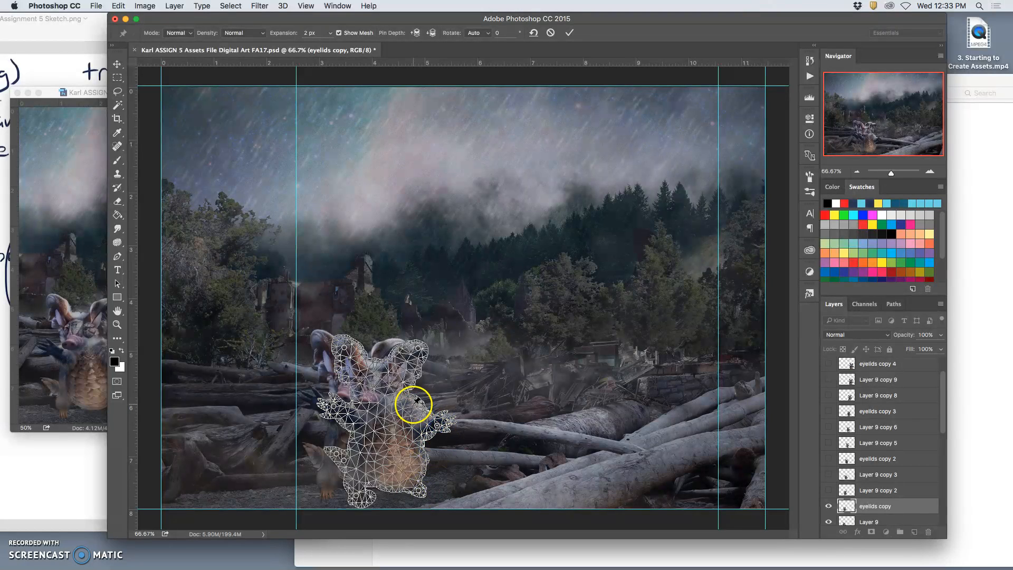
# Shift the shoulder, hand and ear pins slightly on the eyelids copy creature
pyautogui.moveTo(409, 403); pyautogui.dragTo(432, 426)
pyautogui.click(333, 408)
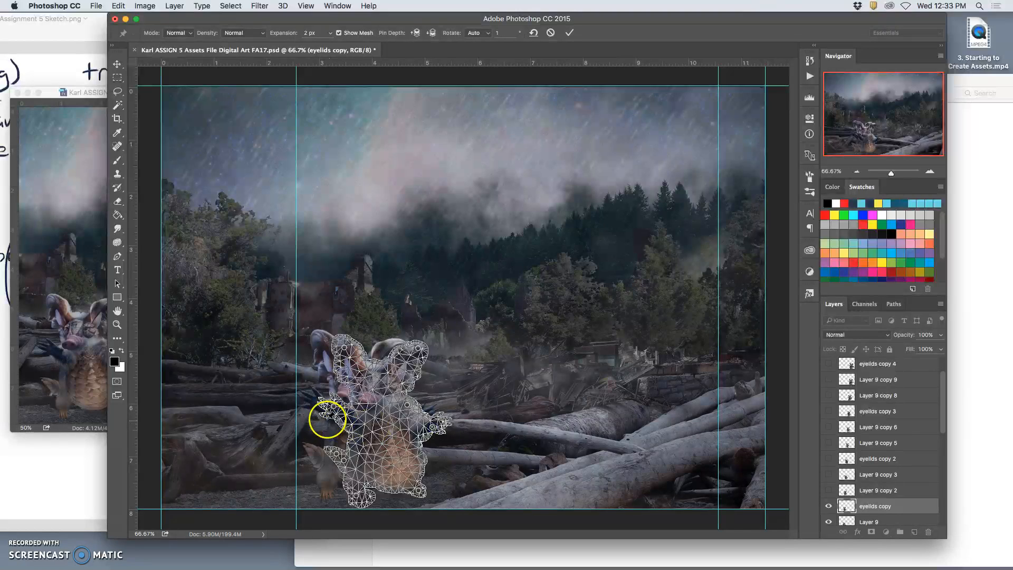
pyautogui.moveTo(334, 408); pyautogui.dragTo(336, 409)
pyautogui.click(343, 348)
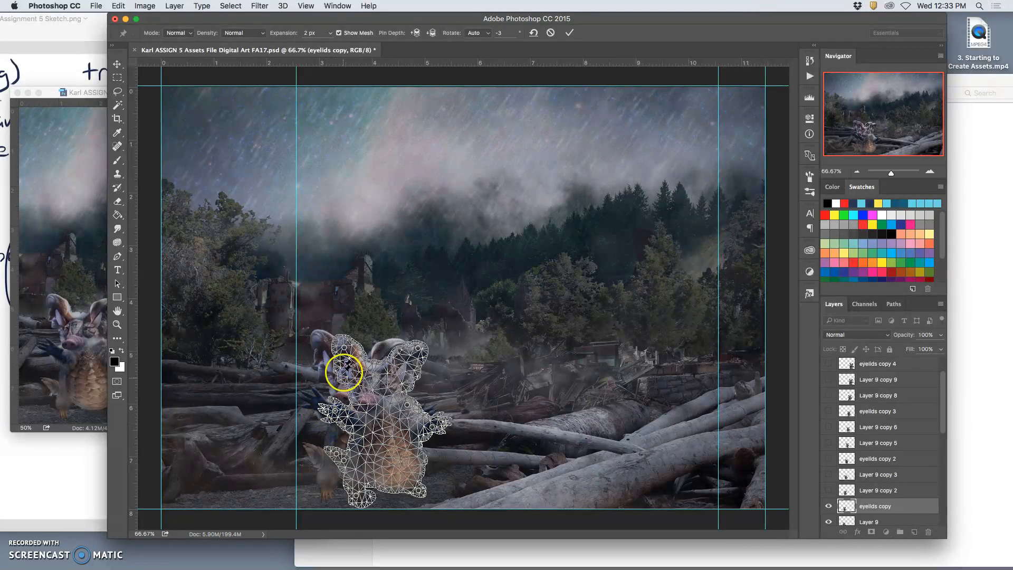
pyautogui.moveTo(346, 351); pyautogui.dragTo(343, 349)
pyautogui.click(417, 346)
pyautogui.moveTo(418, 351); pyautogui.dragTo(416, 344)
# Adjust the feet and tail pins on the eyelids copy creature, apply the warp, and return to the Brush tool
pyautogui.click(419, 388)
pyautogui.click(360, 494)
pyautogui.moveTo(357, 495); pyautogui.dragTo(416, 492)
pyautogui.click(420, 491)
pyautogui.moveTo(337, 454); pyautogui.dragTo(336, 455)
pyautogui.press('Return')
pyautogui.press('b')
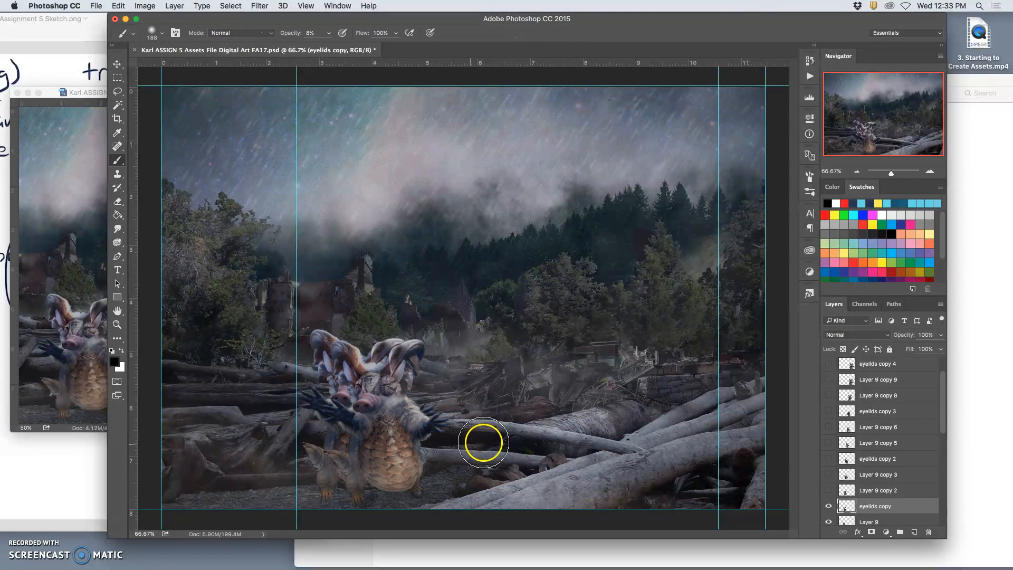
# Toggle the last warp on eyelids copy off and on to compare the creature's poses
pyautogui.press('super+z')
pyautogui.press('super+z')
pyautogui.press('super+z')
pyautogui.press('super+z')
pyautogui.press('super+z')
pyautogui.press('super+z')
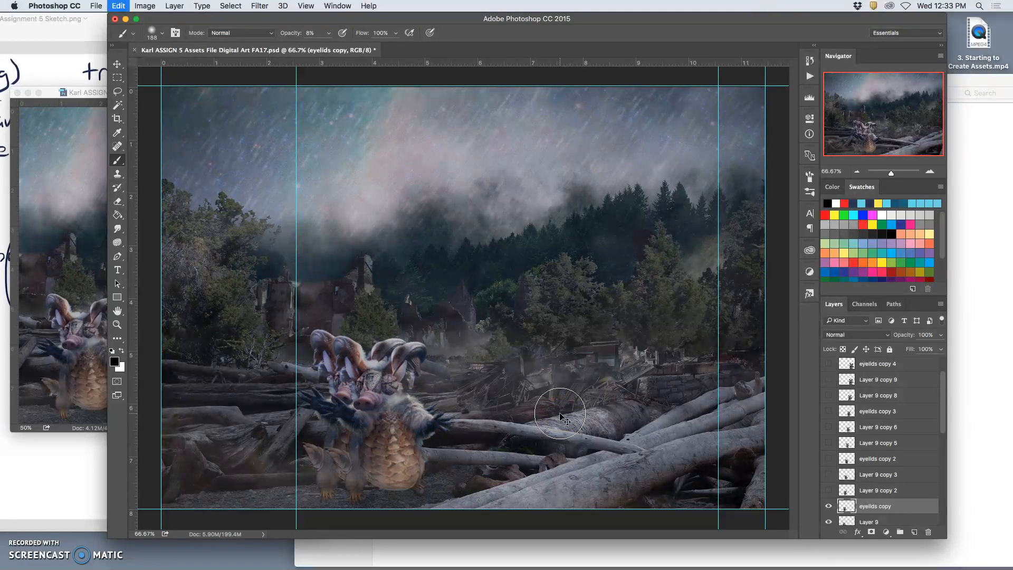
pyautogui.press('super+z')
pyautogui.press('super+z')
pyautogui.click(549, 414)
pyautogui.click(538, 416)
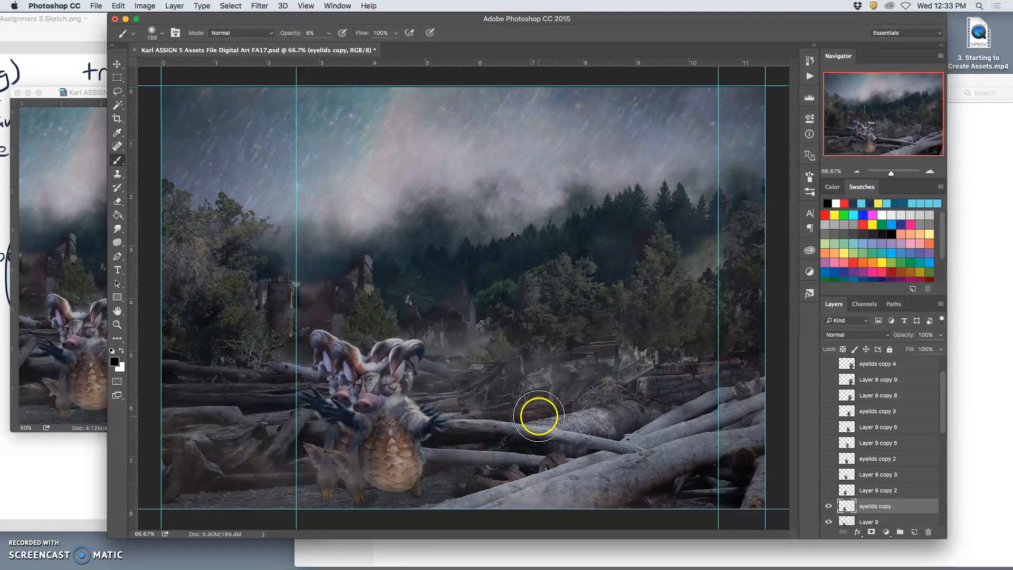
# Toggle the eyelids copy layer's visibility to compare its creature and shadow with Layer 9 below
pyautogui.click(829, 507)
pyautogui.click(829, 506)
pyautogui.click(829, 506)
pyautogui.click(828, 506)
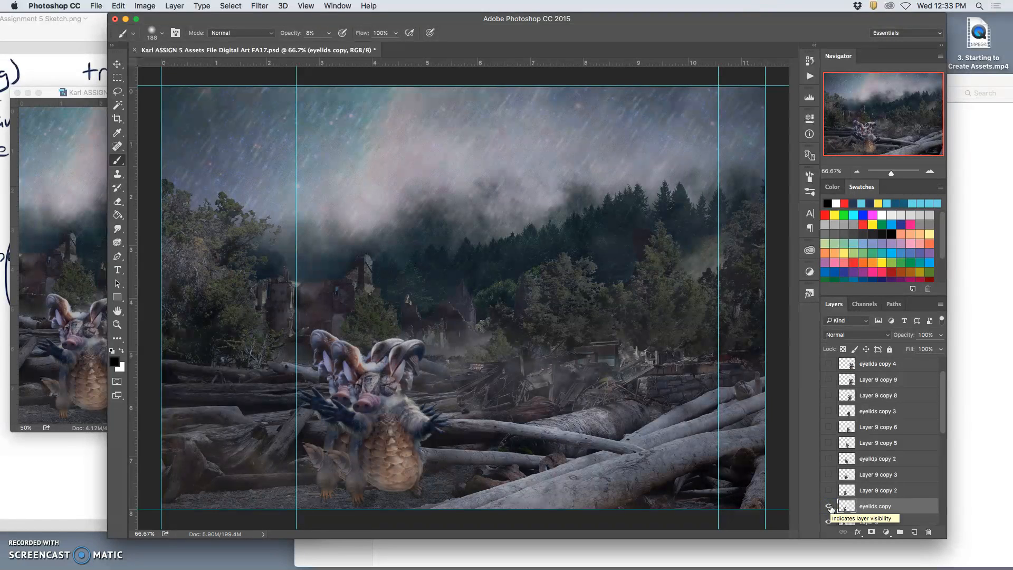
pyautogui.click(827, 506)
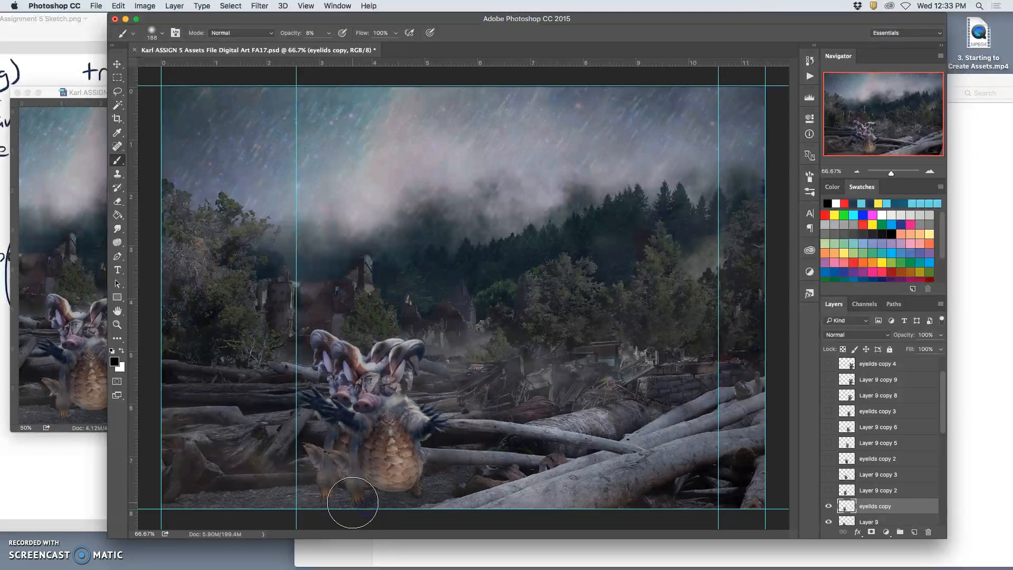
# Deepen the soft black shadow at the creature's feet on eyelids copy, then hide that layer
pyautogui.moveTo(396, 500); pyautogui.dragTo(373, 505)
pyautogui.click(823, 504)
pyautogui.click(828, 506)
# Select Layer 9 and paint a soft black shadow on the ground beneath the creature's feet
pyautogui.scroll(-1, 852, 499)
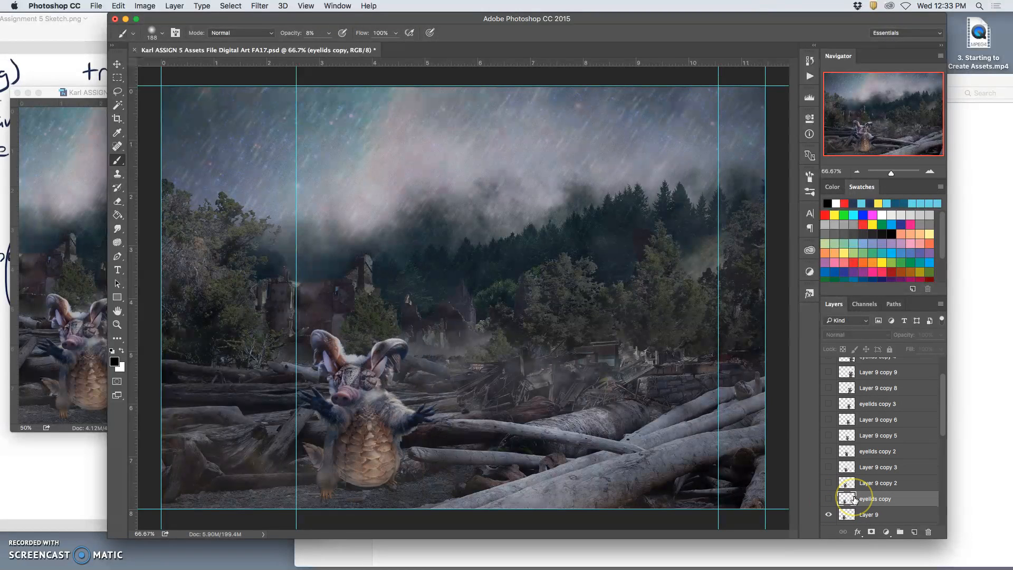
pyautogui.scroll(-1, 854, 499)
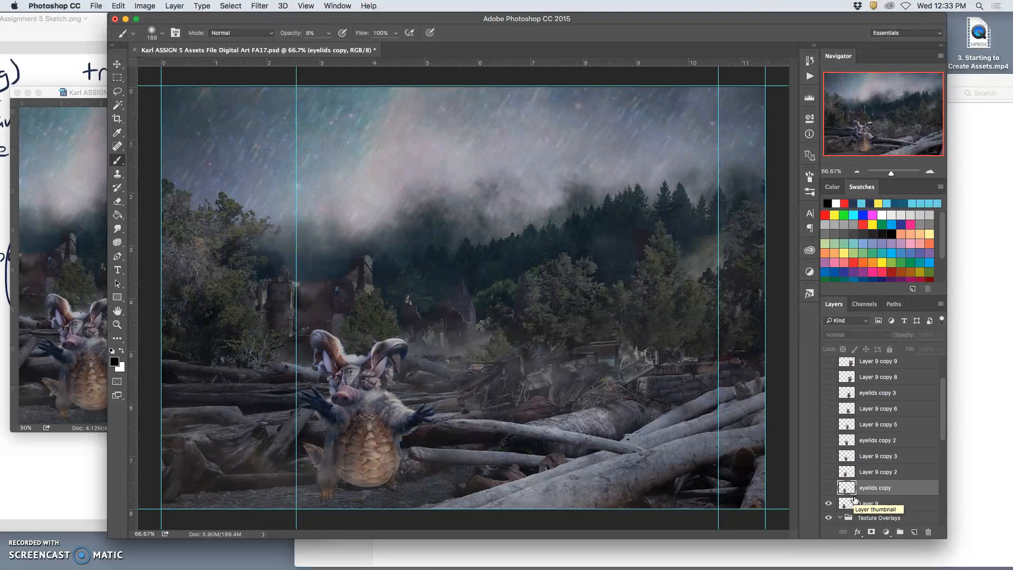
pyautogui.click(870, 503)
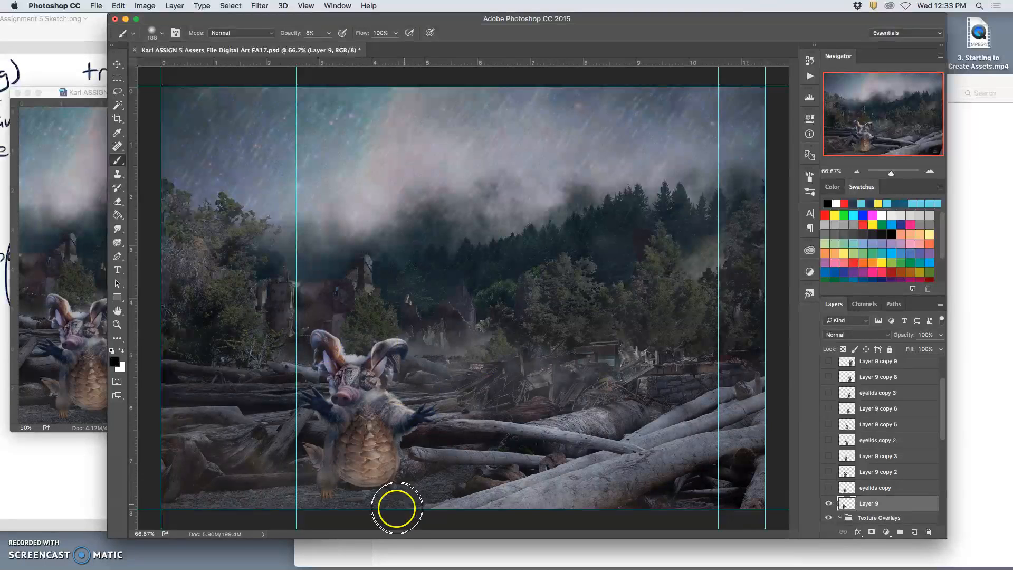
pyautogui.moveTo(378, 493)
pyautogui.mouseDown()
pyautogui.moveTo(322, 498)
pyautogui.moveTo(393, 496)
pyautogui.moveTo(335, 497)
pyautogui.moveTo(362, 501)
pyautogui.moveTo(412, 483)
pyautogui.mouseUp()
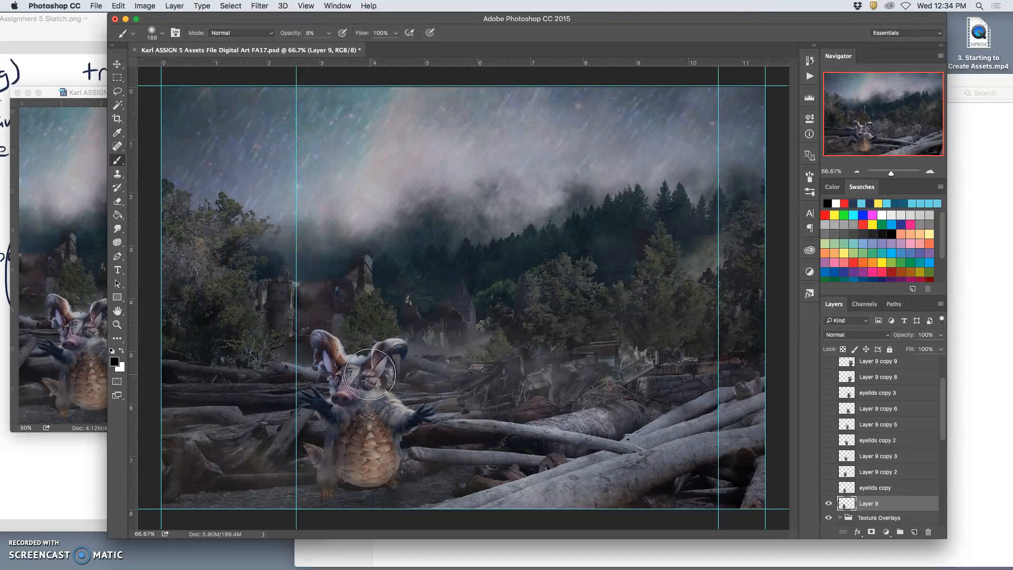
pyautogui.moveTo(407, 384); pyautogui.dragTo(407, 382)
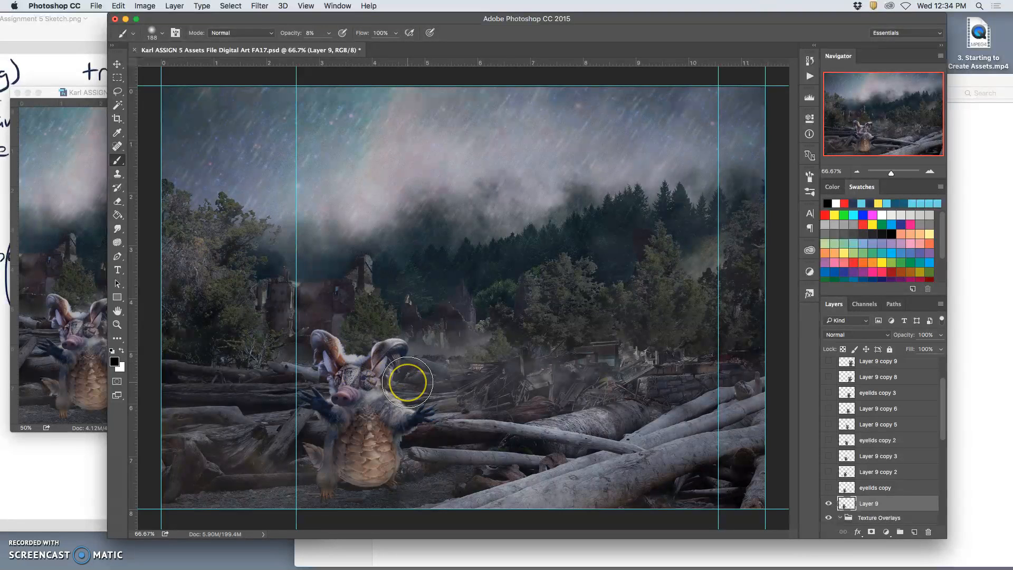
pyautogui.moveTo(267, 251); pyautogui.dragTo(273, 245)
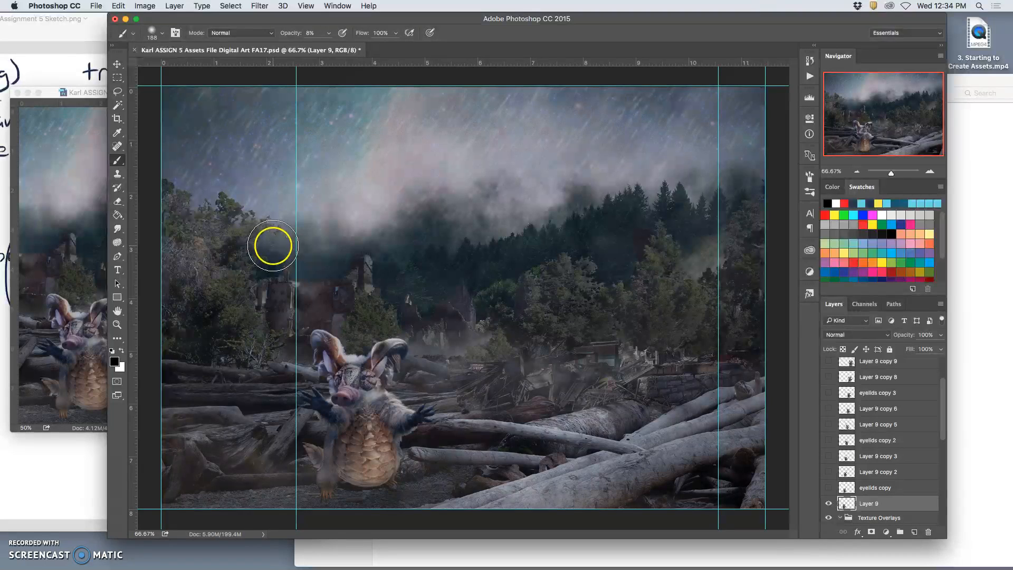
# Start a Puppet Warp on Layer 9 and pin the creature's ear, tail, foot and neck
pyautogui.click(119, 7)
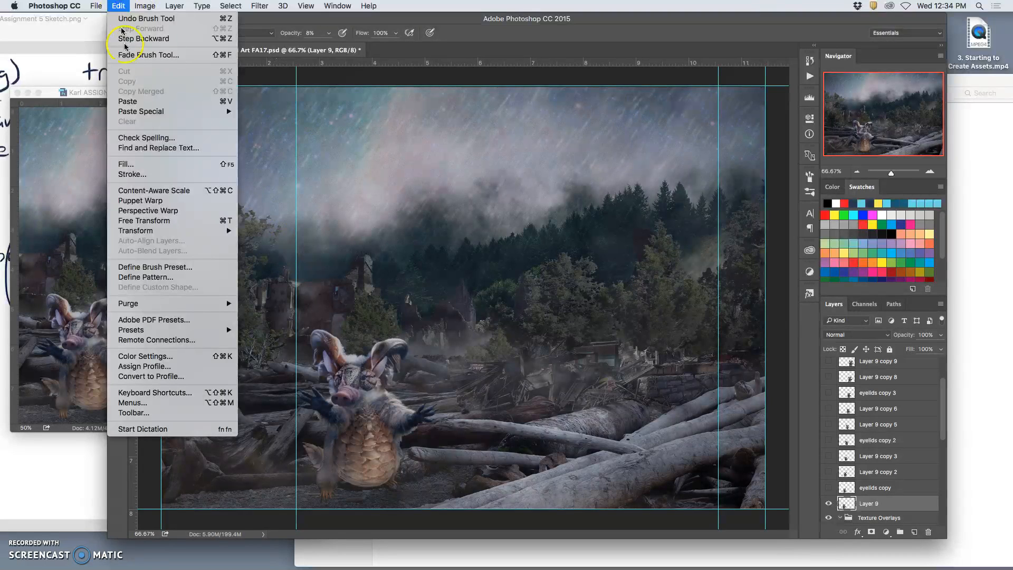
pyautogui.click(139, 200)
pyautogui.click(329, 342)
pyautogui.moveTo(342, 388); pyautogui.dragTo(327, 450)
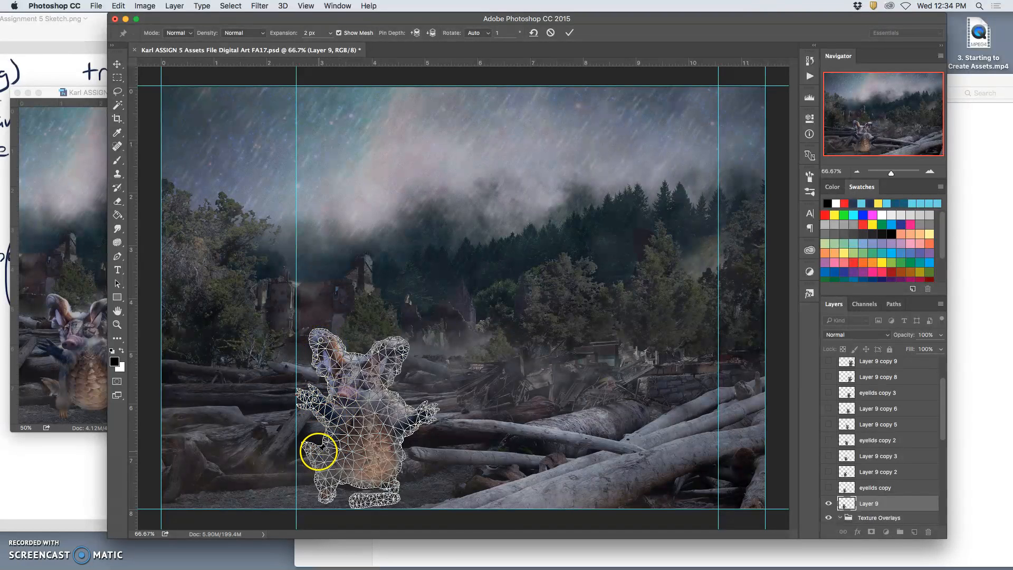
pyautogui.click(394, 485)
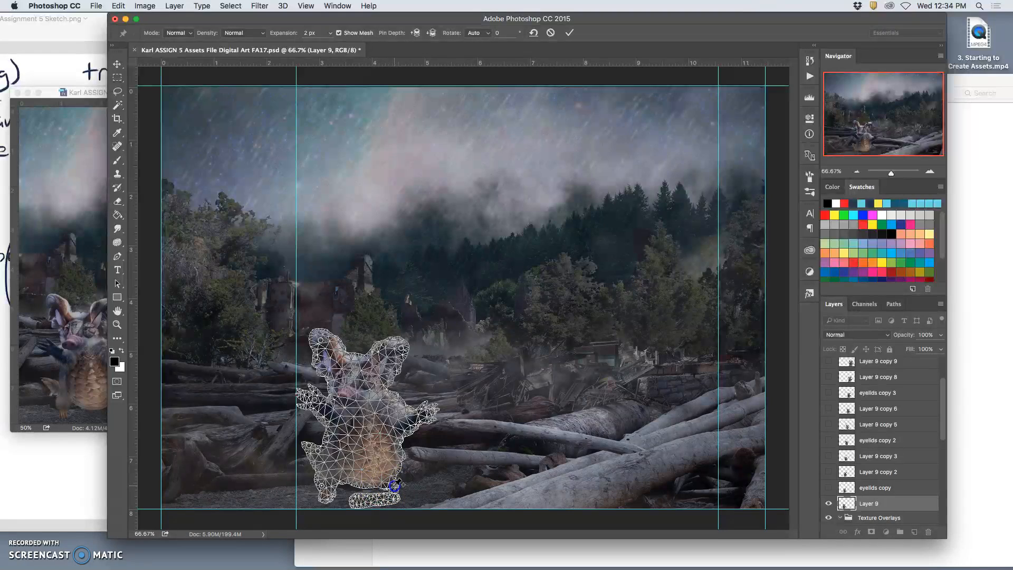
pyautogui.click(386, 392)
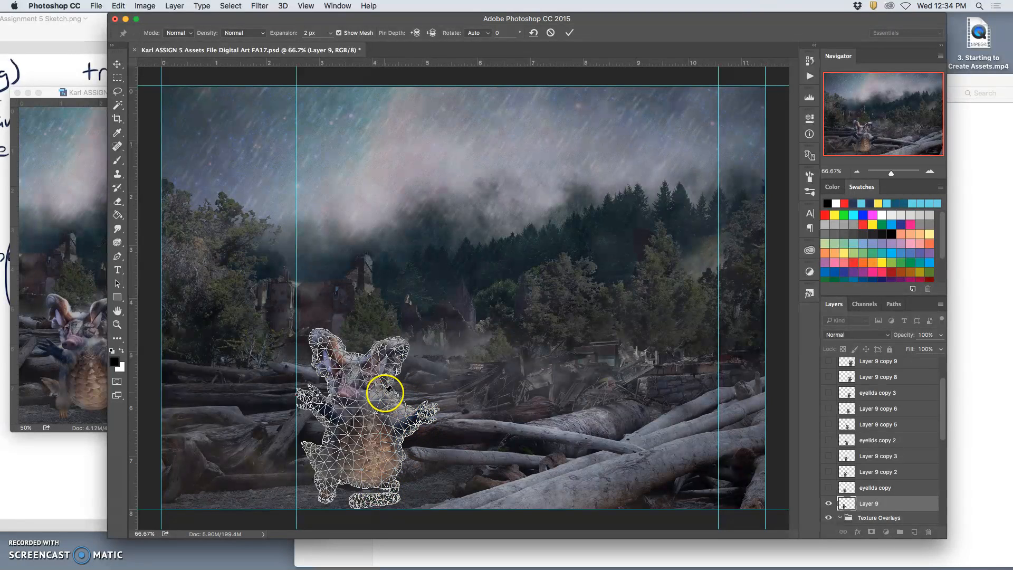
# Shift the creature's hands, ears, tail and feet slightly with Puppet Warp pins, apply the warp and return to the Brush tool
pyautogui.moveTo(422, 415); pyautogui.dragTo(419, 418)
pyautogui.click(400, 348)
pyautogui.moveTo(400, 349); pyautogui.dragTo(396, 348)
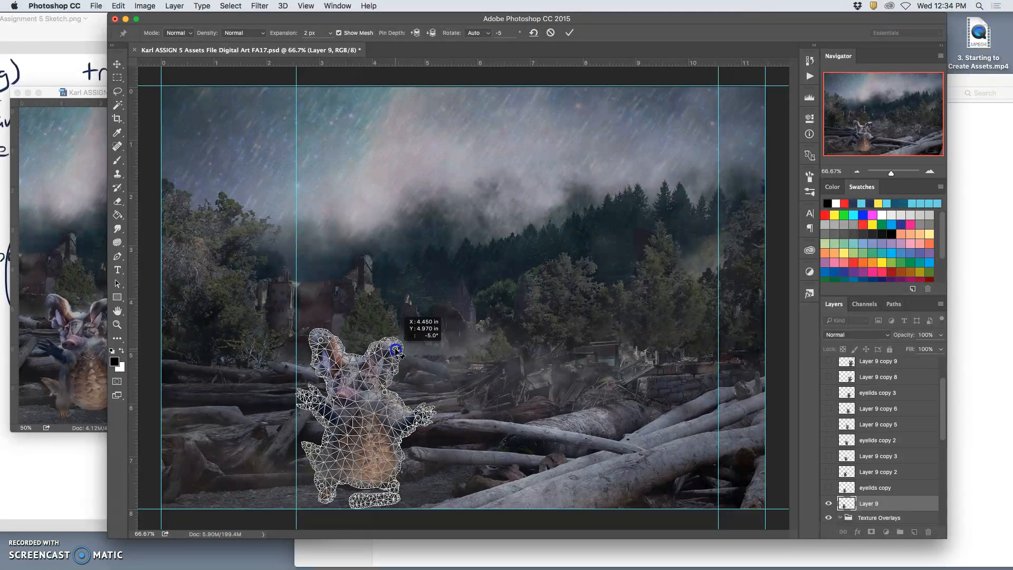
pyautogui.moveTo(321, 341); pyautogui.dragTo(322, 346)
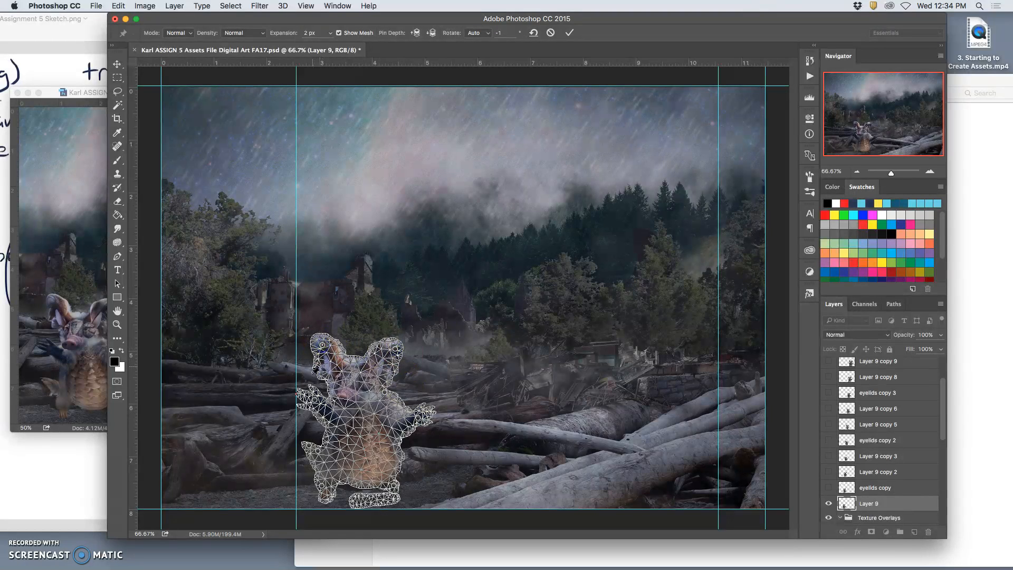
pyautogui.moveTo(316, 402); pyautogui.dragTo(318, 403)
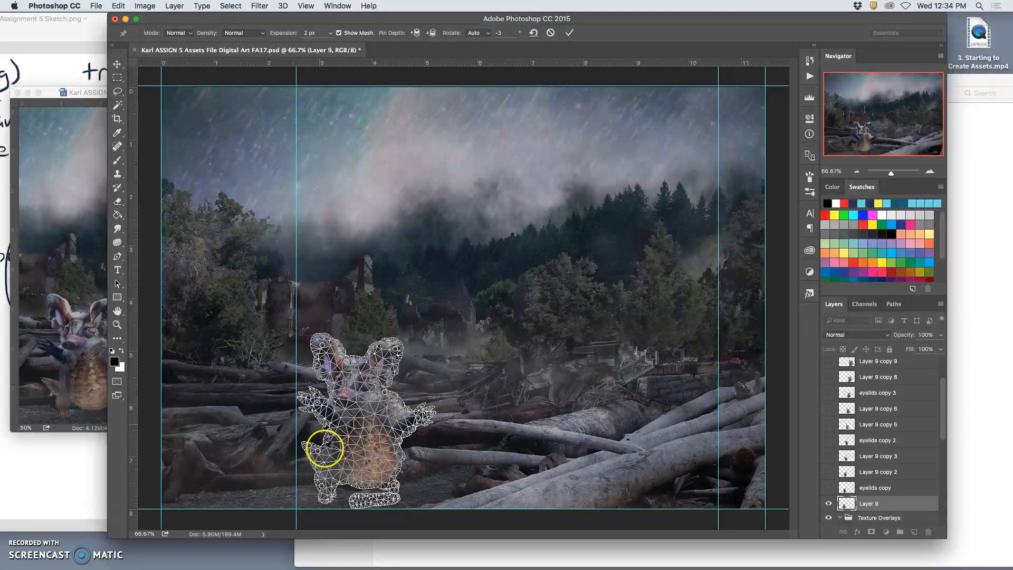
pyautogui.moveTo(310, 449); pyautogui.dragTo(326, 490)
pyautogui.moveTo(394, 486); pyautogui.dragTo(394, 492)
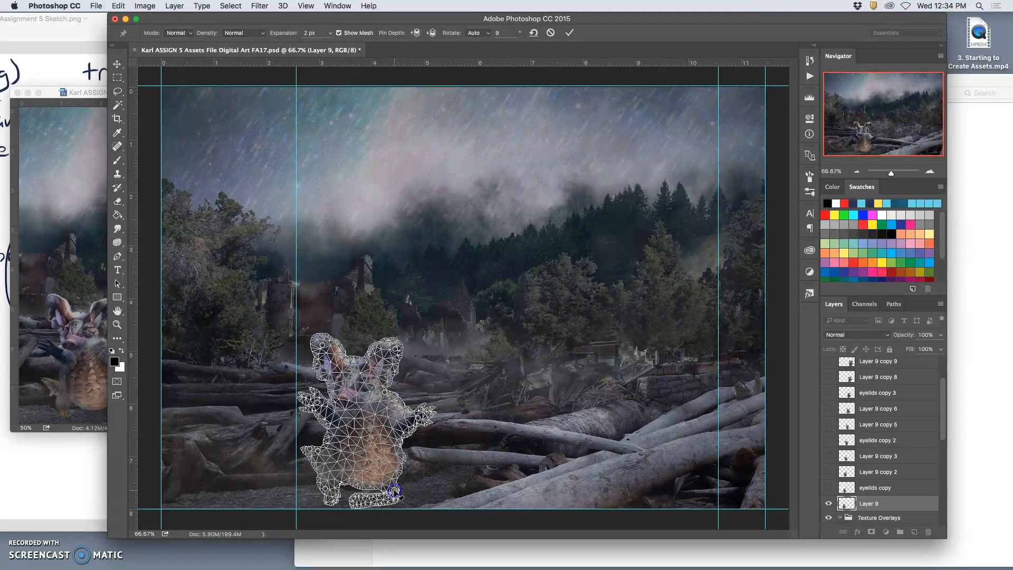
pyautogui.press('Return')
pyautogui.press('b')
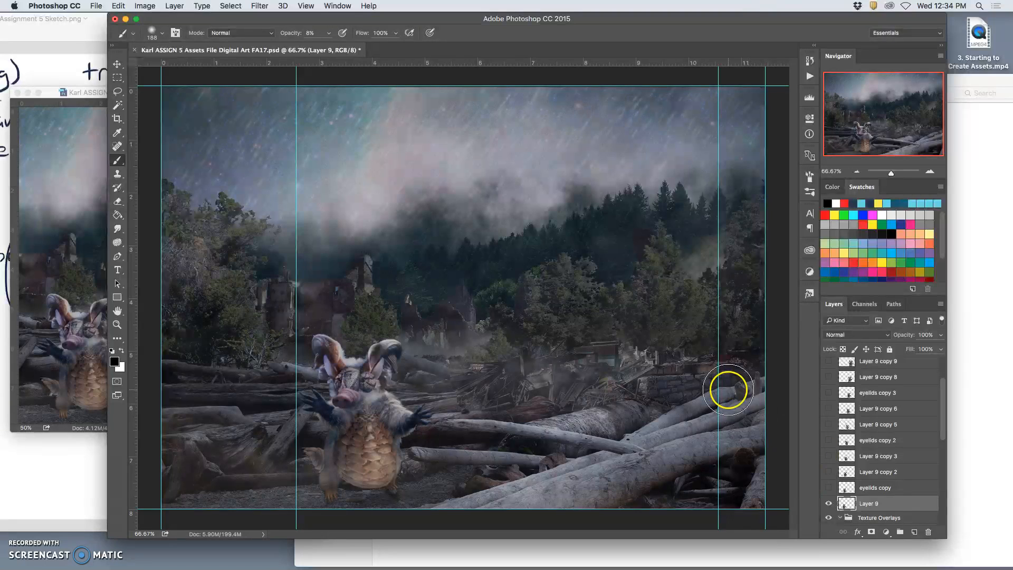
# Toggle Layer 7 copy's visibility to check the overlay, and collapse the Texture Overlays group
pyautogui.click(81, 269)
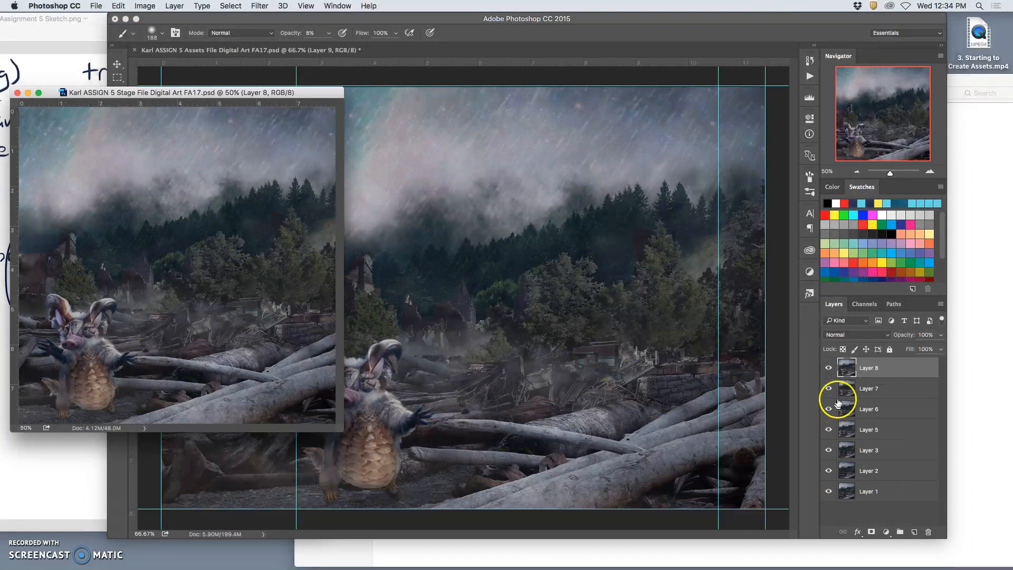
pyautogui.click(486, 75)
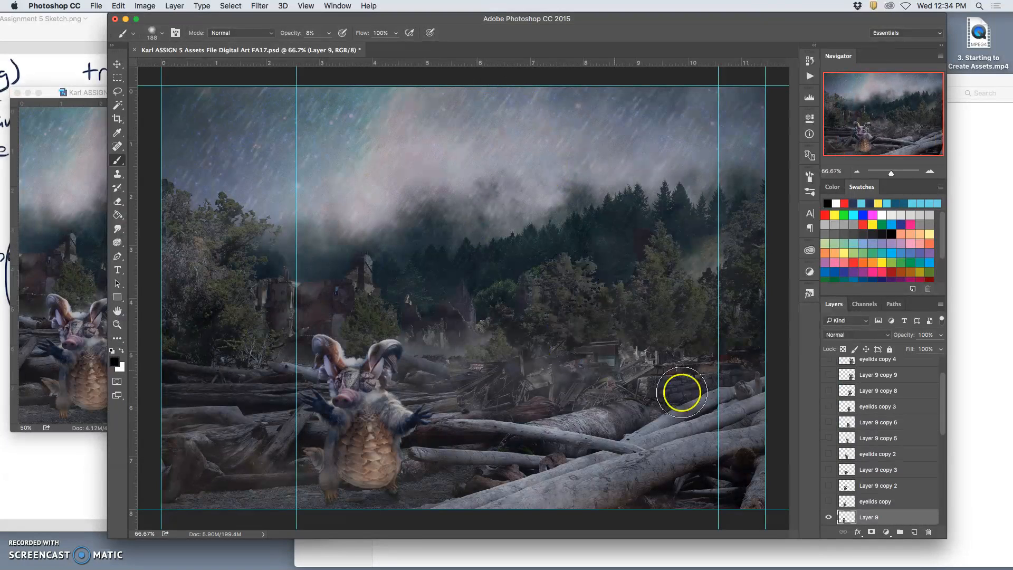
pyautogui.scroll(-4, 914, 478)
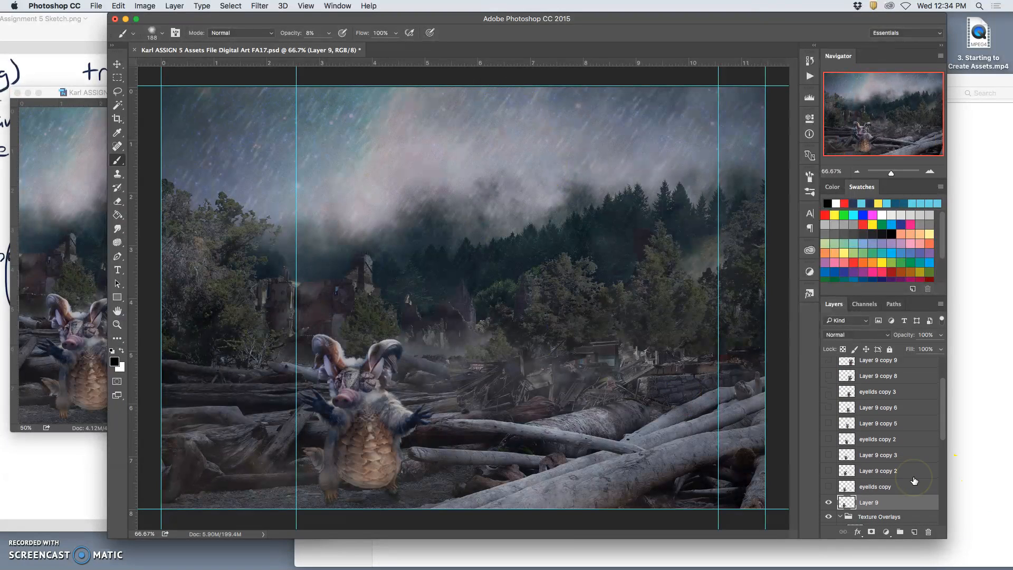
pyautogui.scroll(-5, 914, 480)
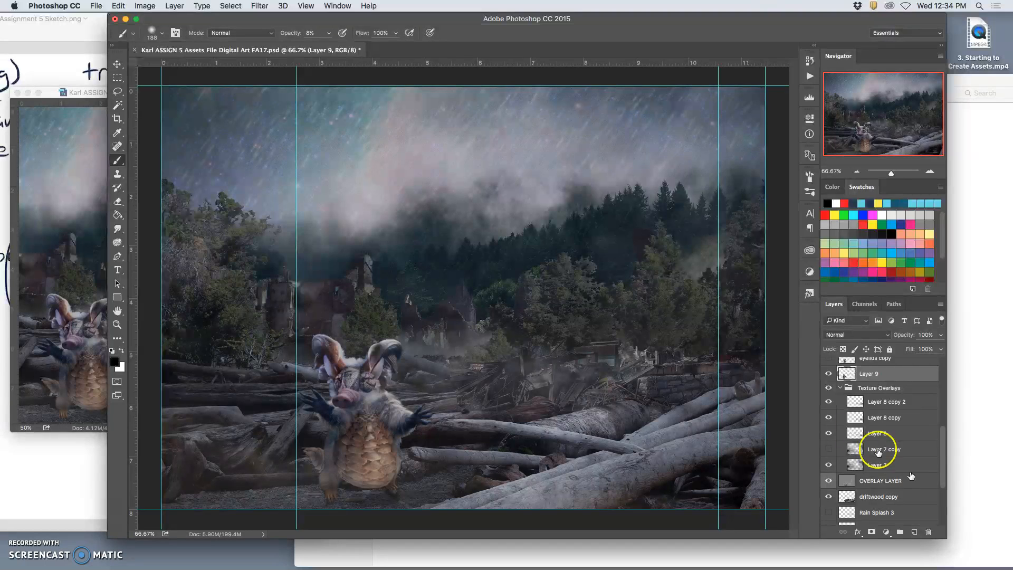
pyautogui.click(828, 448)
pyautogui.click(827, 449)
pyautogui.click(841, 389)
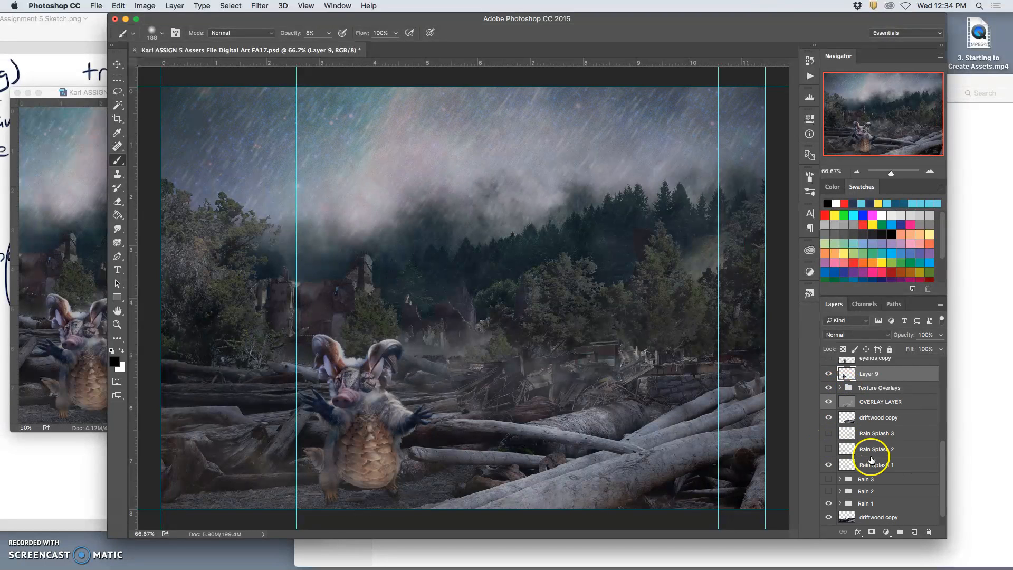
# Show Rain Splash 2 together with Rain Splash 1, and swap the visible rain from group Rain 1 to Rain 2
pyautogui.click(828, 450)
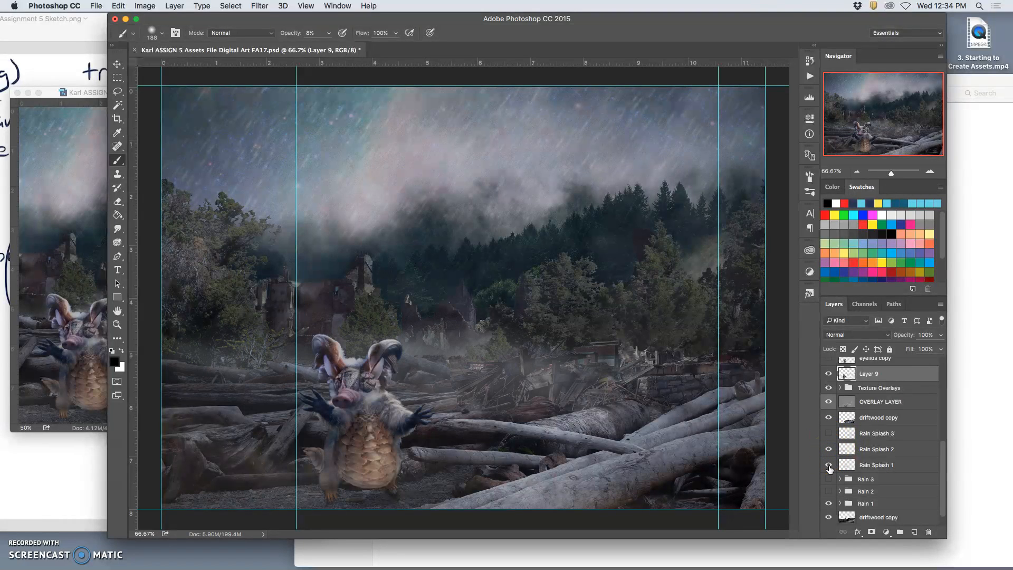
pyautogui.click(828, 465)
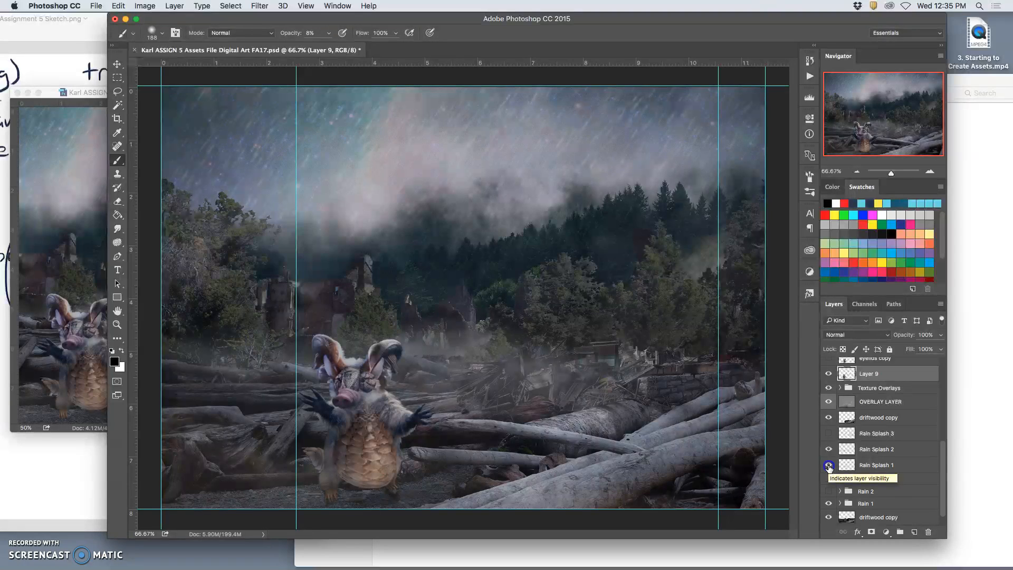
pyautogui.click(829, 465)
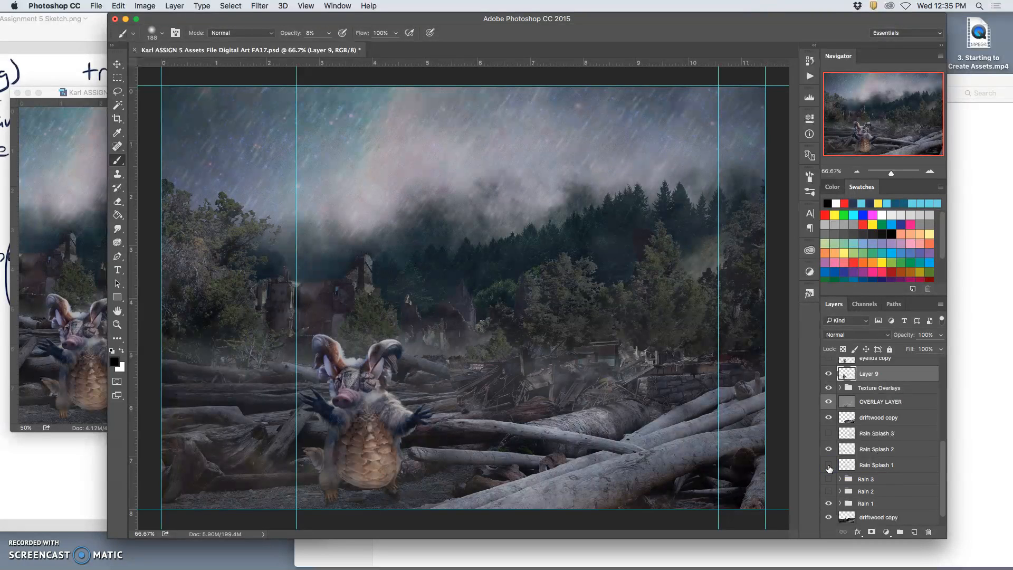
pyautogui.click(828, 465)
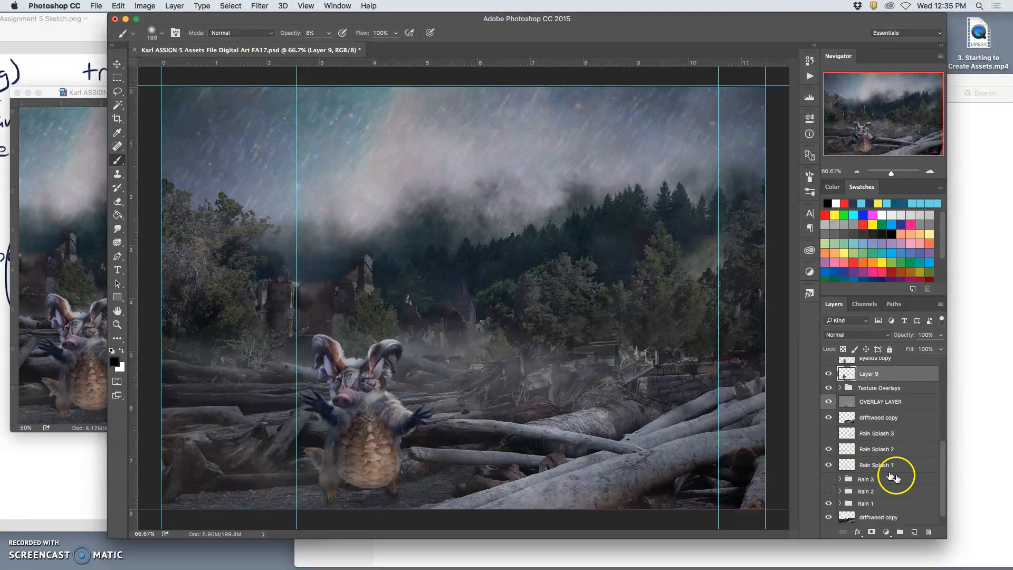
pyautogui.click(828, 491)
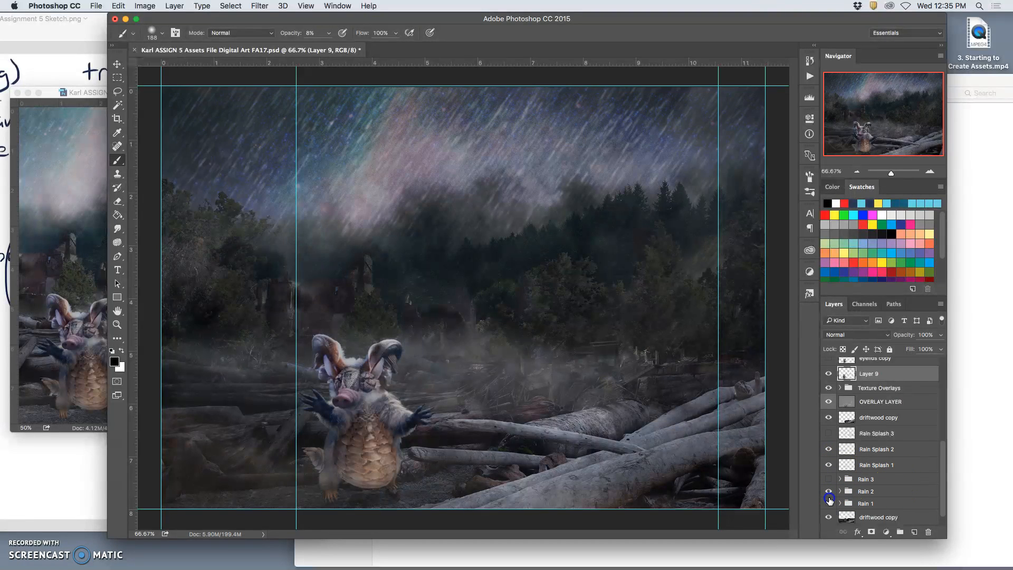
pyautogui.click(829, 503)
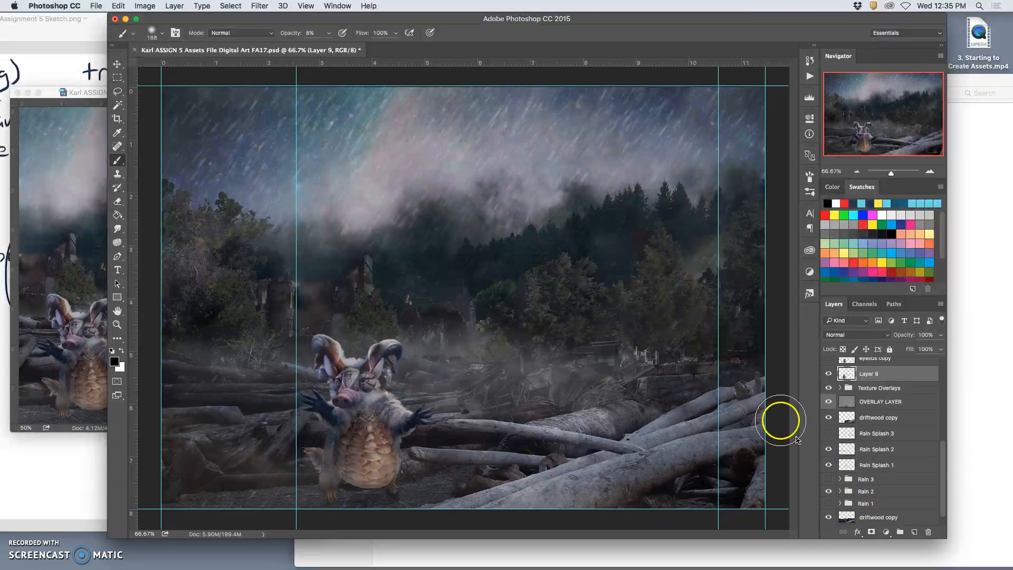
# Select the full-height canvas area between the two inner vertical guides with the Rectangular Marquee tool
pyautogui.click(119, 79)
pyautogui.moveTo(718, 85); pyautogui.dragTo(485, 413)
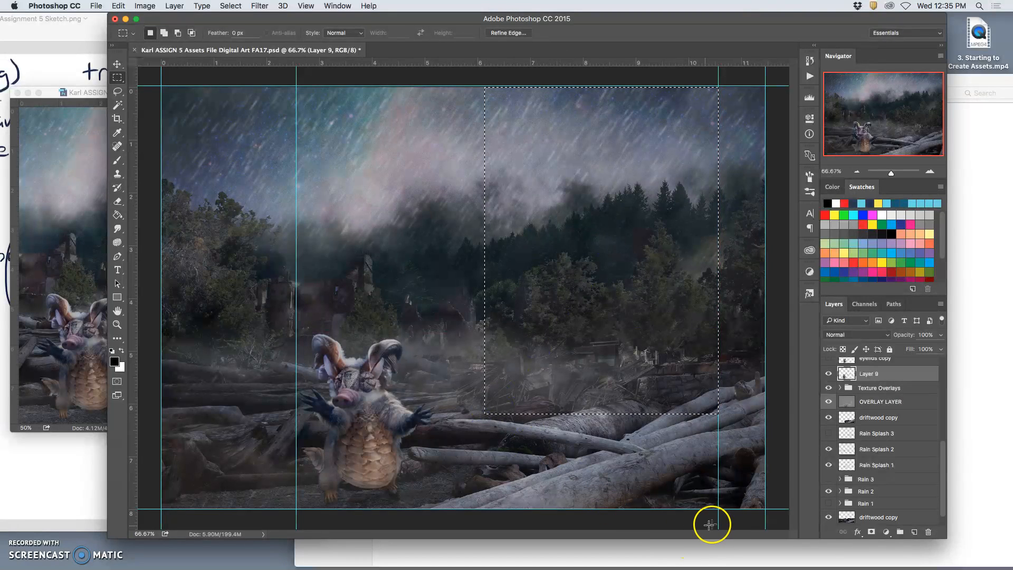
pyautogui.moveTo(719, 509); pyautogui.dragTo(296, 83)
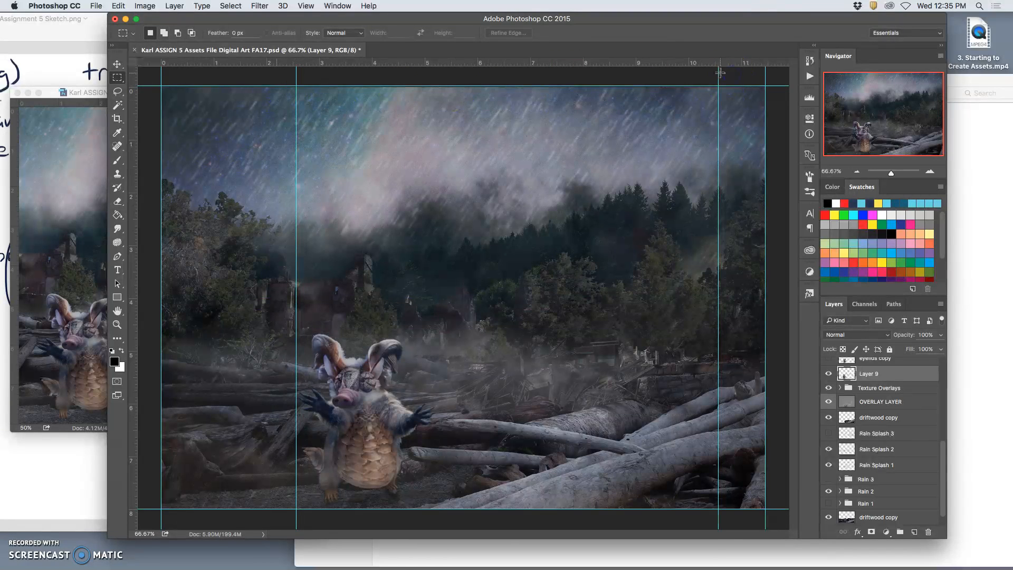
pyautogui.moveTo(675, 105); pyautogui.dragTo(296, 547)
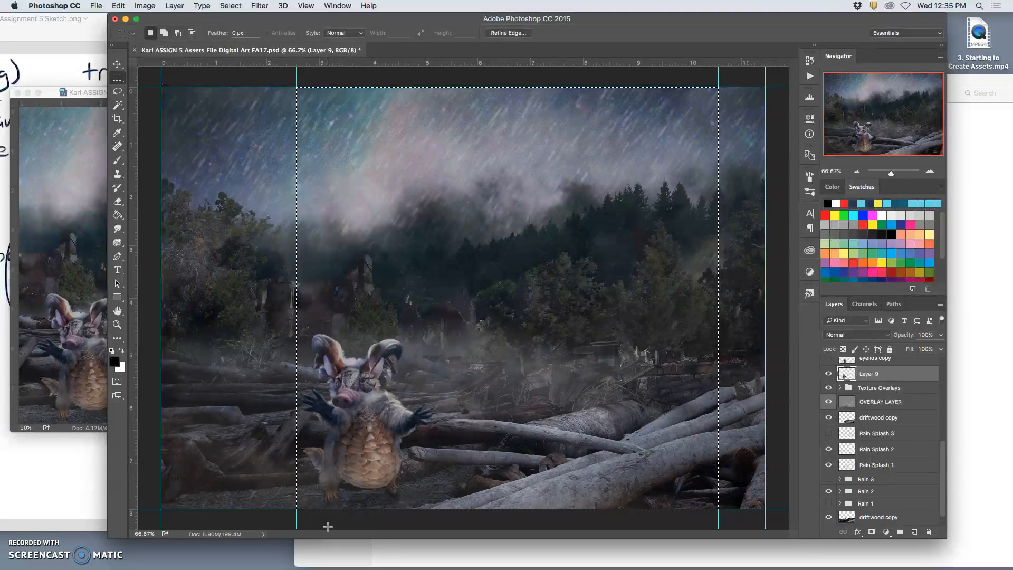
# Stamp all visible layers into a new layer above Layer 9 and copy the selected area onto its own layer
pyautogui.scroll(15, 884, 424)
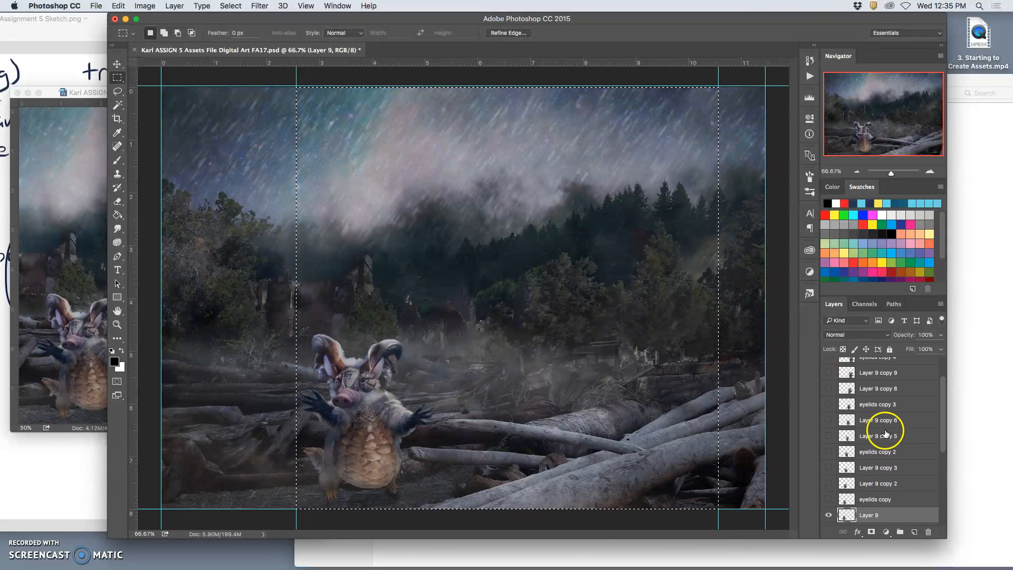
pyautogui.scroll(-10, 885, 433)
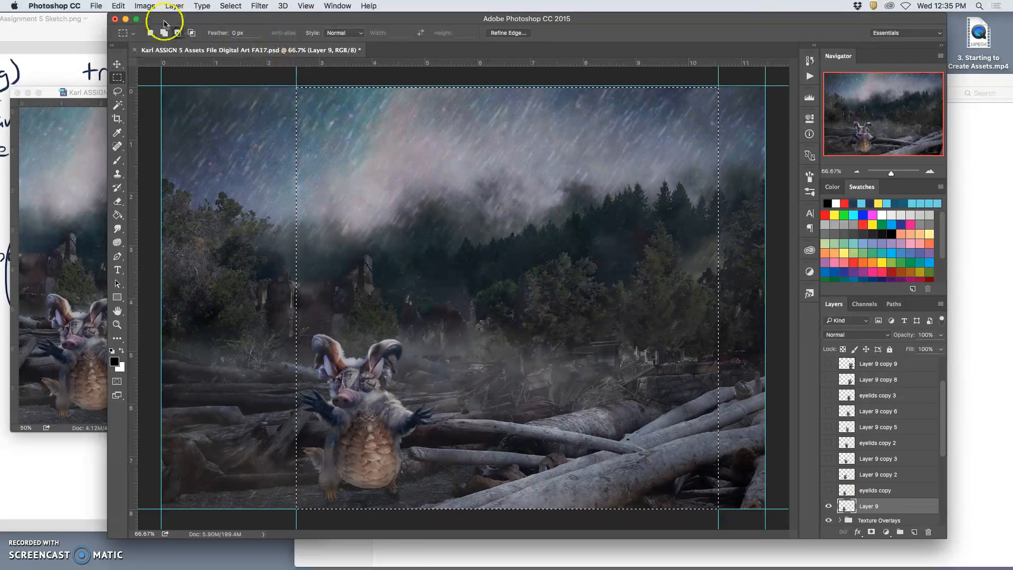
pyautogui.click(174, 6)
pyautogui.click(238, 395)
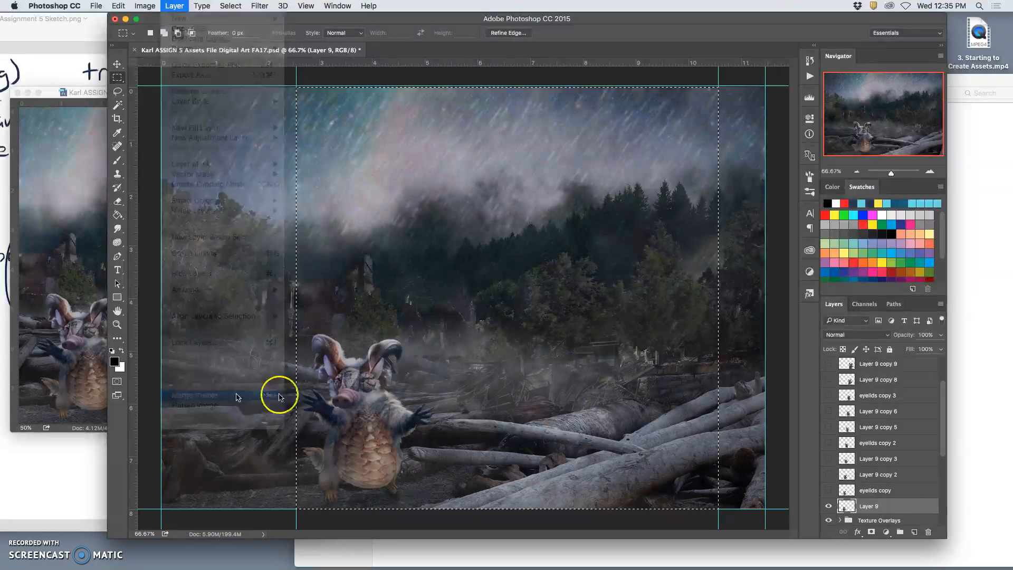
pyautogui.press('super+j')
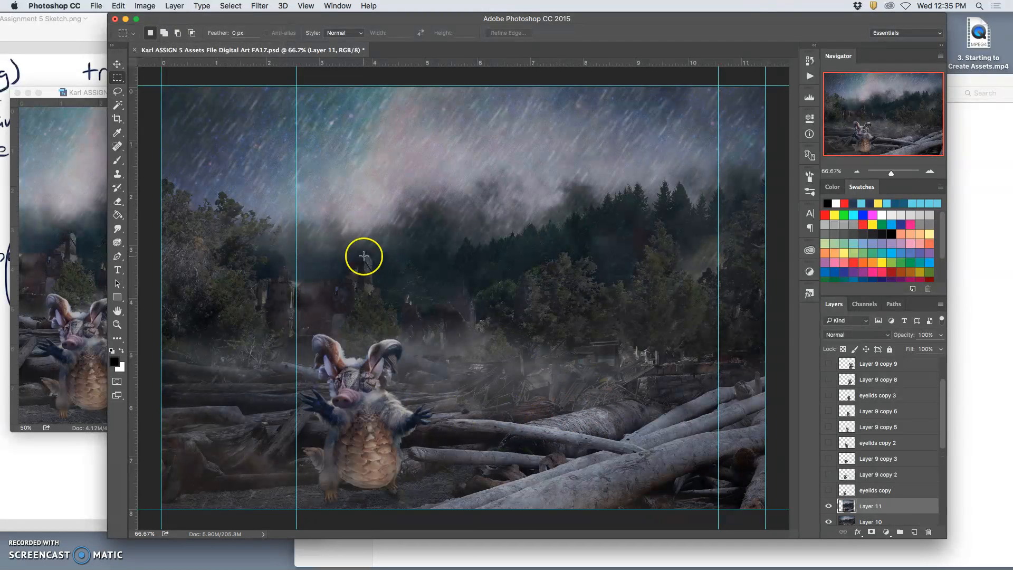
# Copy Layer 11 into the stage file as its top layer and align it with the canvas
pyautogui.click(117, 64)
pyautogui.click(847, 506)
pyautogui.moveTo(846, 507); pyautogui.dragTo(75, 297)
pyautogui.moveTo(144, 299); pyautogui.dragTo(172, 278)
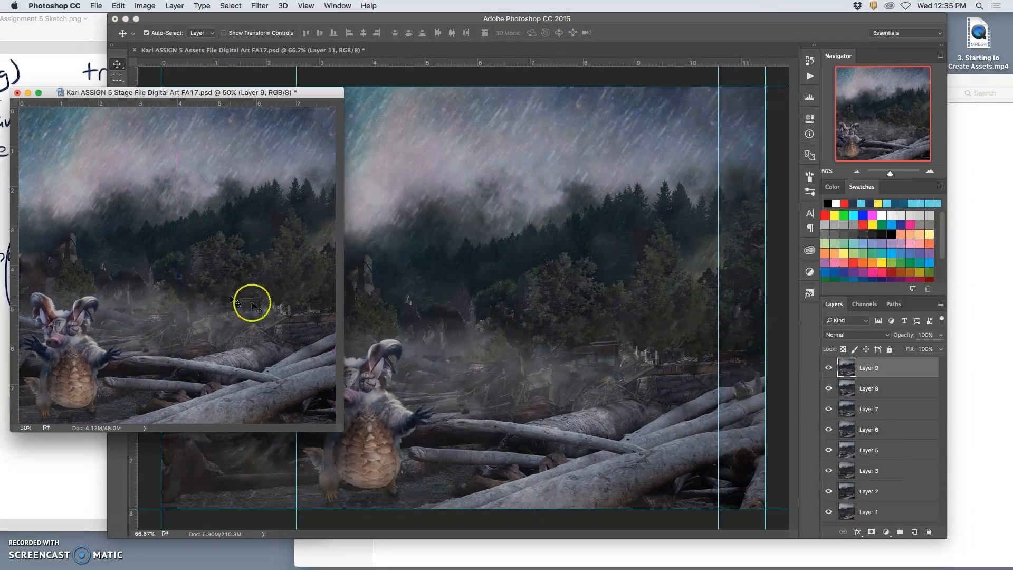
# Toggle the stage file's Layer 9 off and on repeatedly to compare the new frame with Layer 8
pyautogui.click(828, 368)
pyautogui.click(828, 368)
pyautogui.click(829, 369)
pyautogui.click(828, 369)
pyautogui.click(828, 369)
pyautogui.click(828, 369)
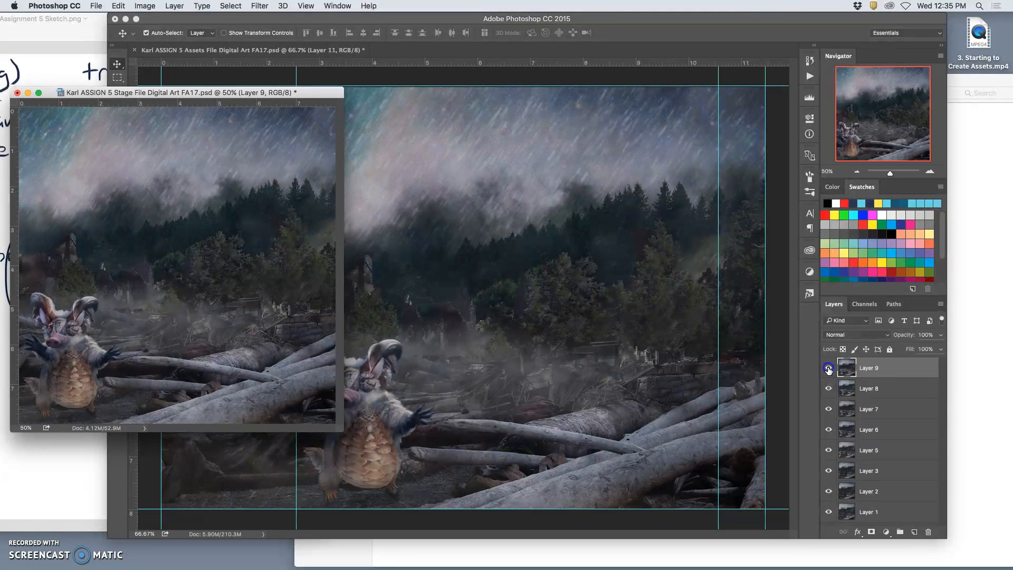
# Hide and show the stage file's Layers 9 and 8 in turn to compare the creature's motion across the frames
pyautogui.click(829, 369)
pyautogui.click(829, 389)
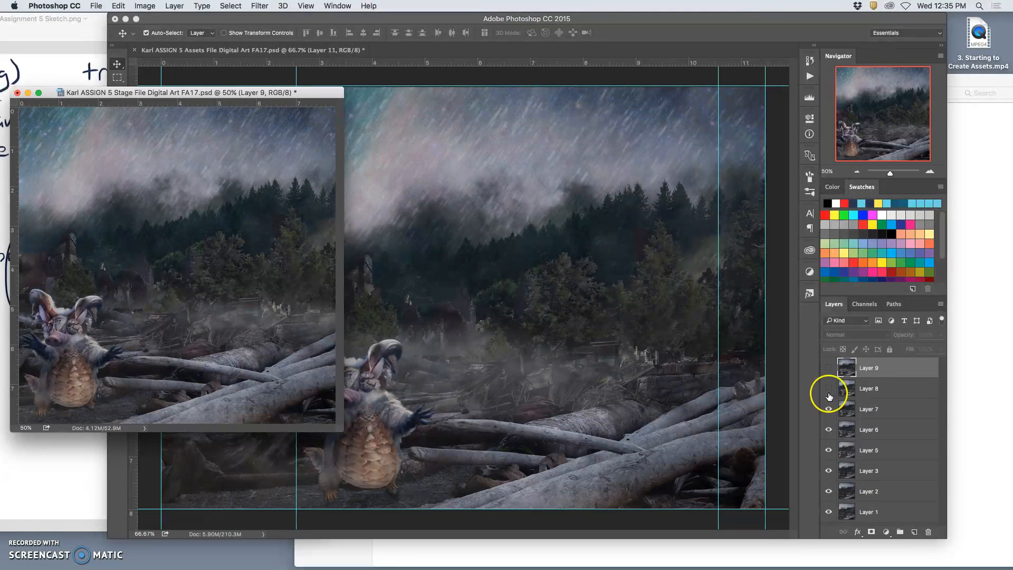
pyautogui.click(828, 389)
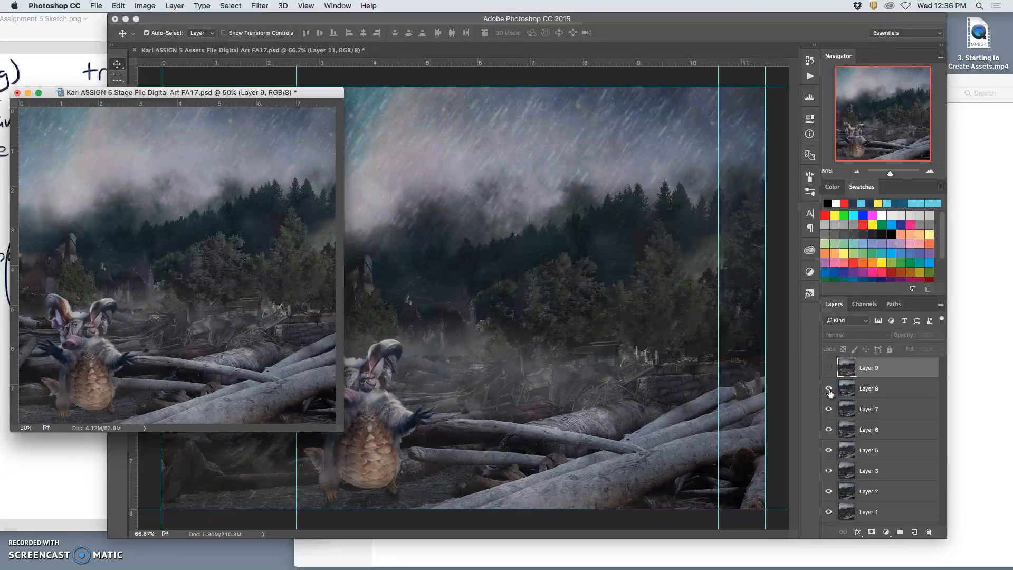
pyautogui.click(828, 368)
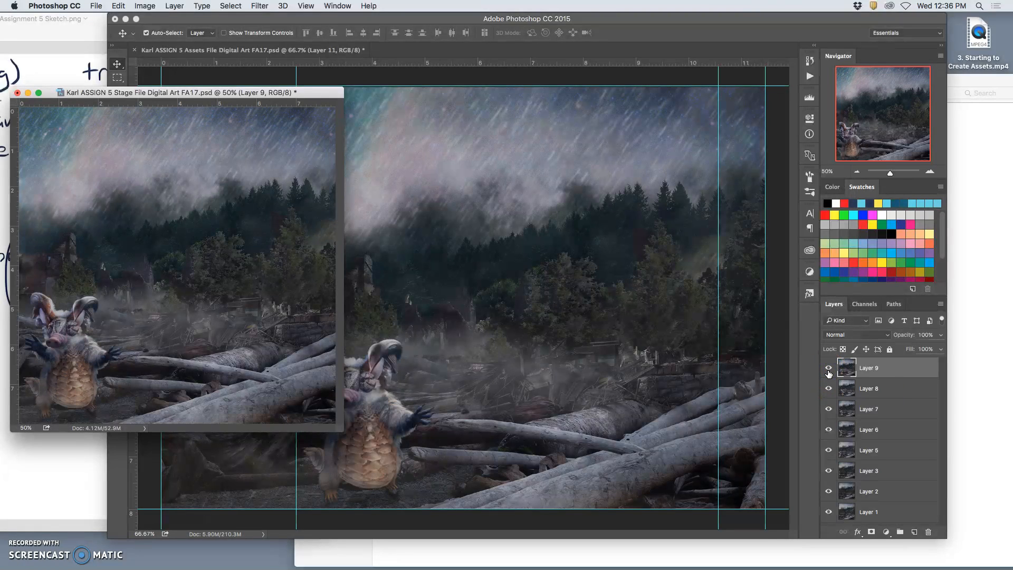
pyautogui.click(829, 369)
pyautogui.click(829, 381)
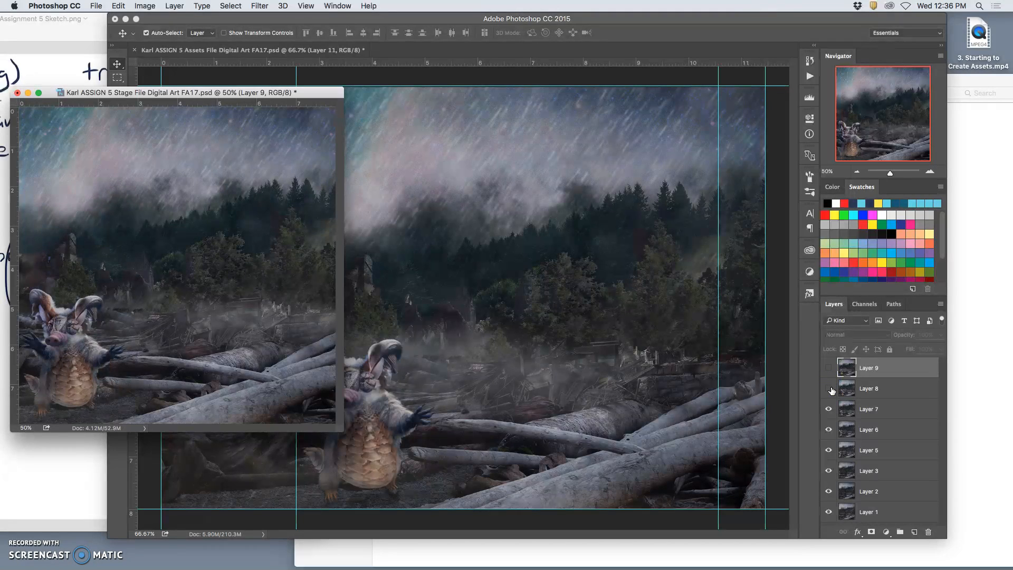
pyautogui.click(829, 388)
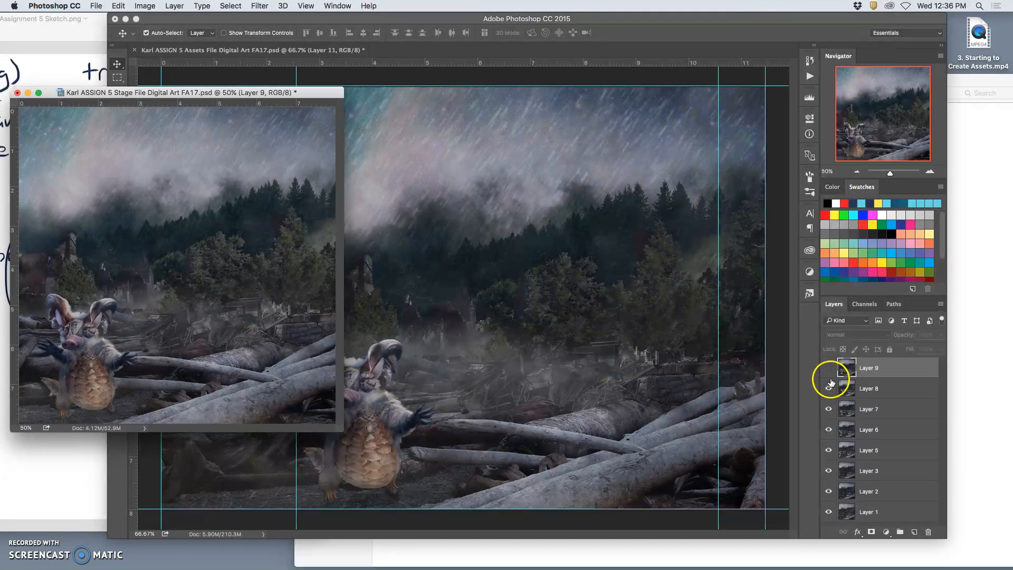
# Delete Layer 8 from the stage file and make Layer 9 visible again
pyautogui.click(855, 391)
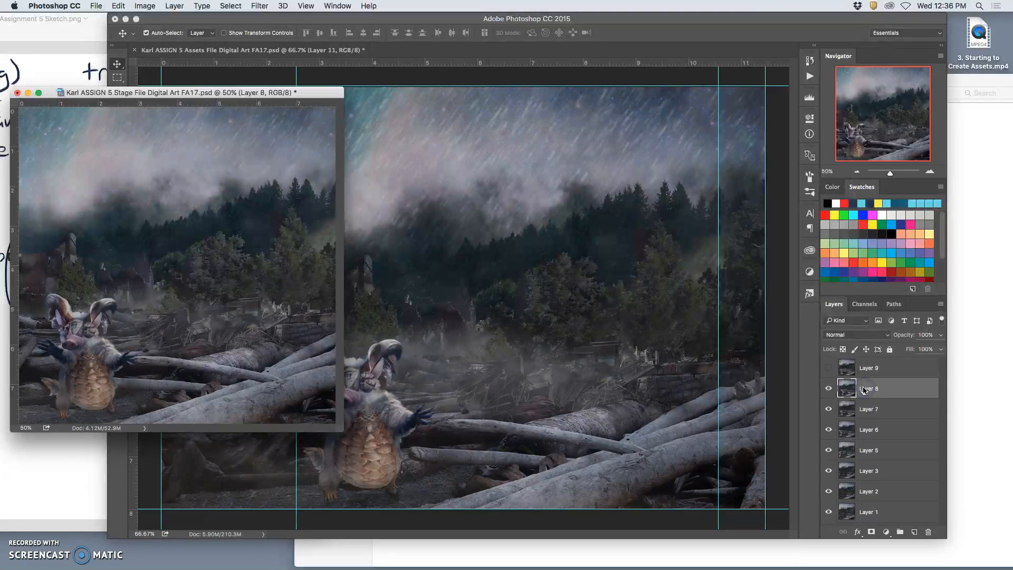
pyautogui.press('BackSpace')
pyautogui.click(842, 383)
pyautogui.click(829, 368)
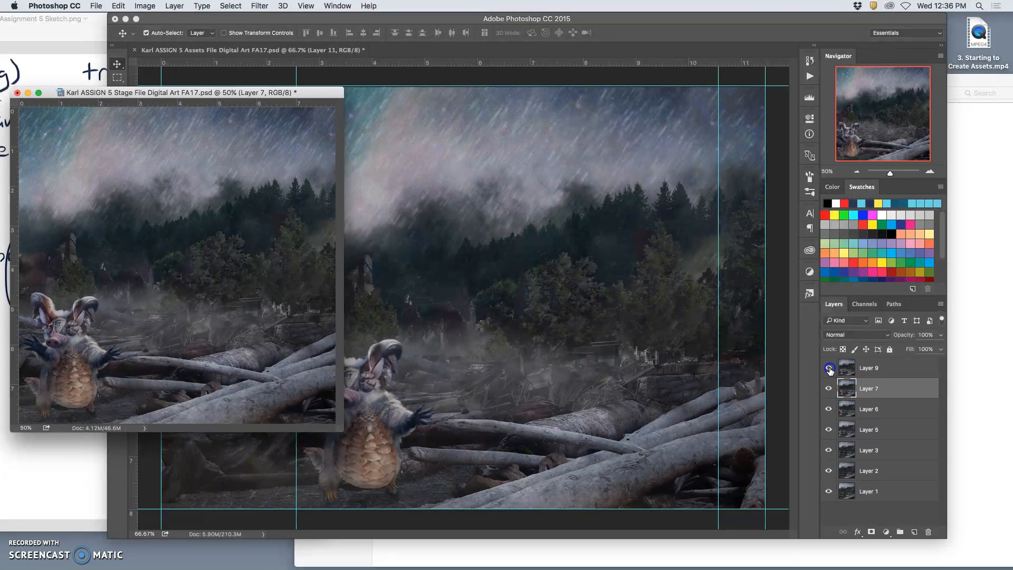
# Toggle the stage file's Layers 9 and 7 off and on to check the motion between the remaining frames
pyautogui.click(830, 369)
pyautogui.click(829, 387)
pyautogui.click(829, 389)
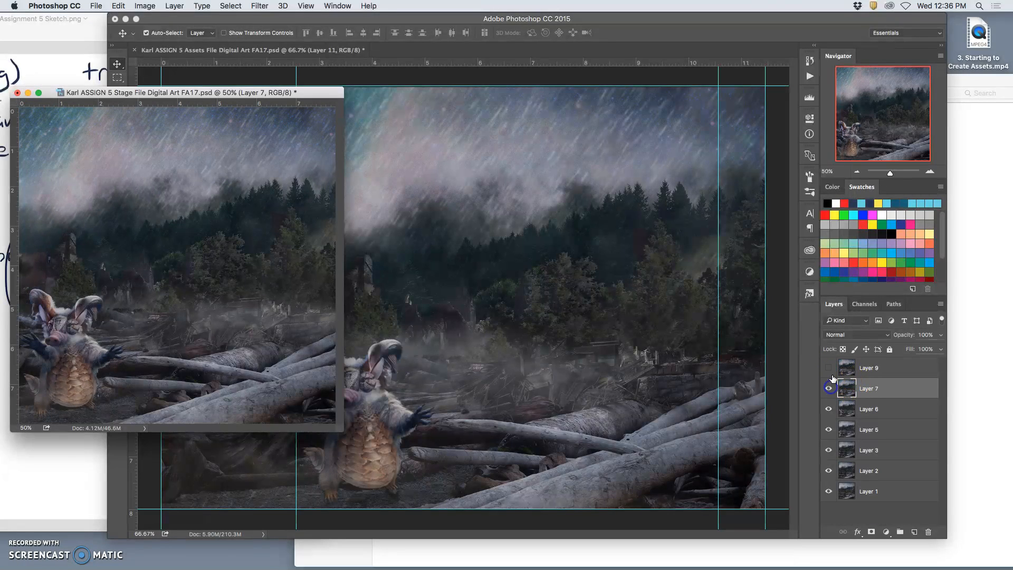
pyautogui.click(831, 376)
pyautogui.click(832, 388)
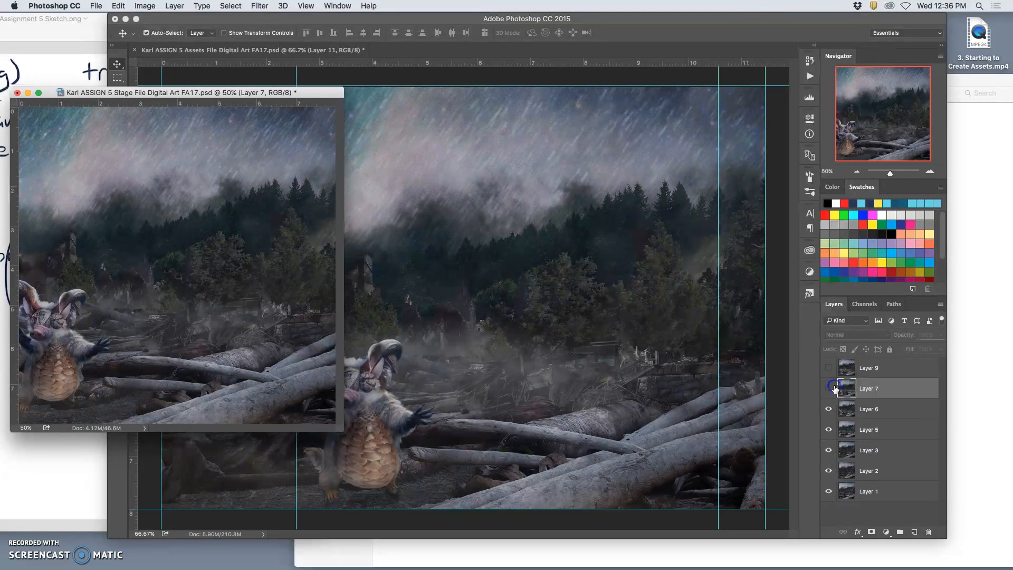
pyautogui.click(830, 387)
pyautogui.click(833, 375)
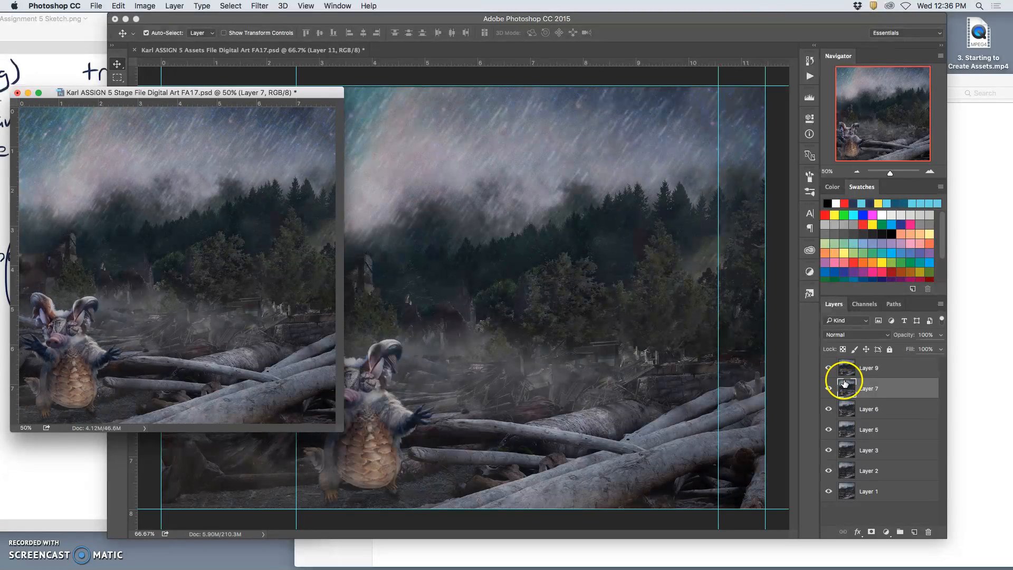
# Delete merged Layers 11 and 10 from the assets file and show the eyelids copy layer in place of Layer 9
pyautogui.click(662, 358)
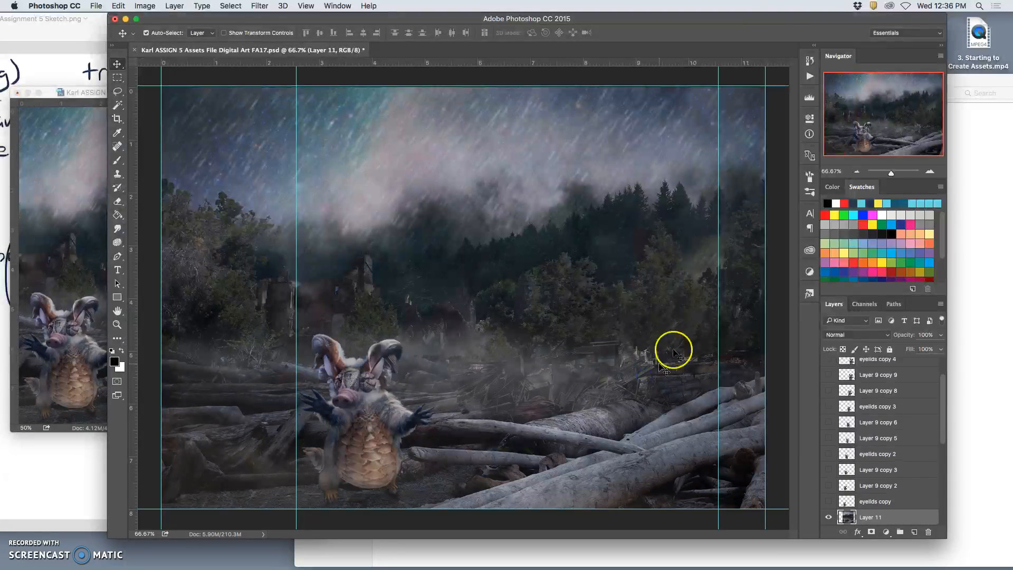
pyautogui.scroll(-2, 880, 496)
pyautogui.scroll(-1, 880, 498)
pyautogui.press('Delete')
pyautogui.press('Delete')
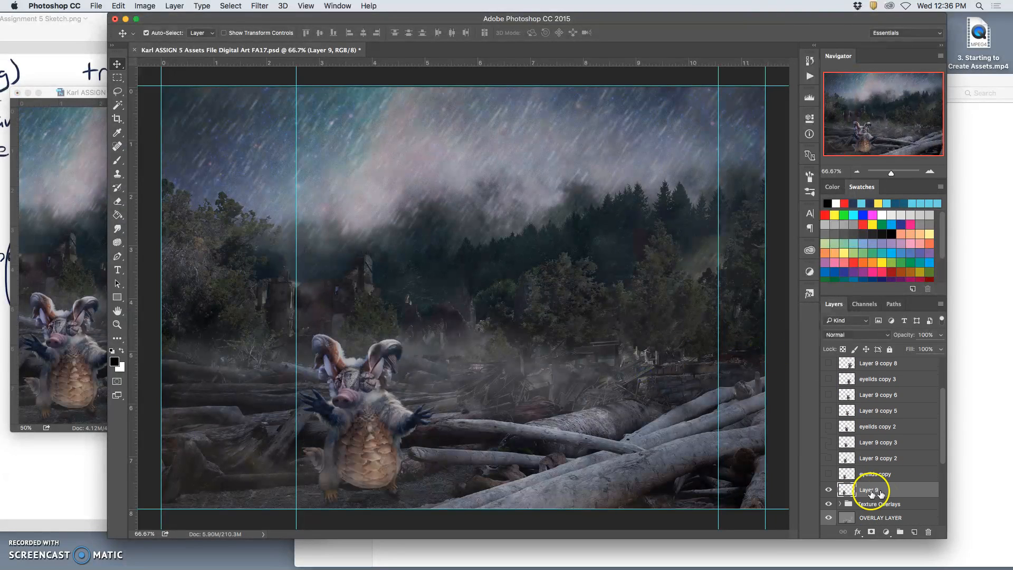
pyautogui.click(829, 473)
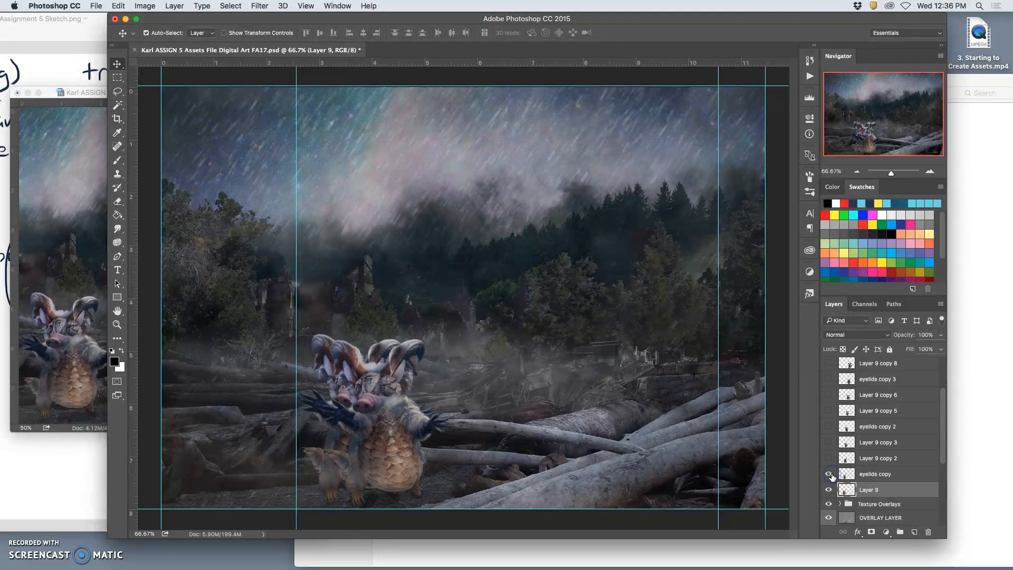
pyautogui.click(830, 491)
# Show Rain Splash 3 and the Rain 3 group, and hide Rain Splash 1, Rain Splash 2 and the Rain 2 group
pyautogui.scroll(-5, 868, 493)
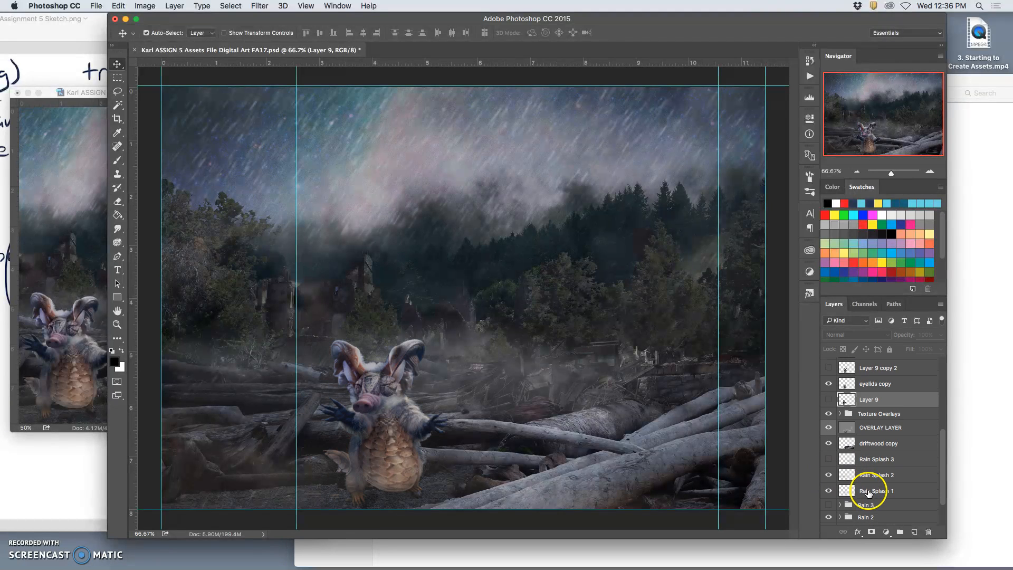
pyautogui.click(829, 460)
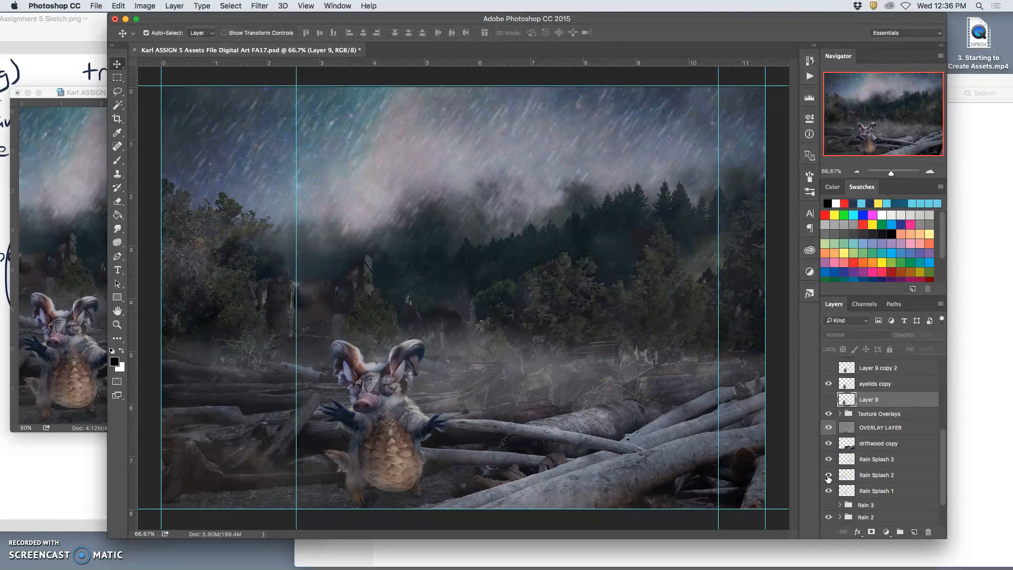
pyautogui.click(829, 476)
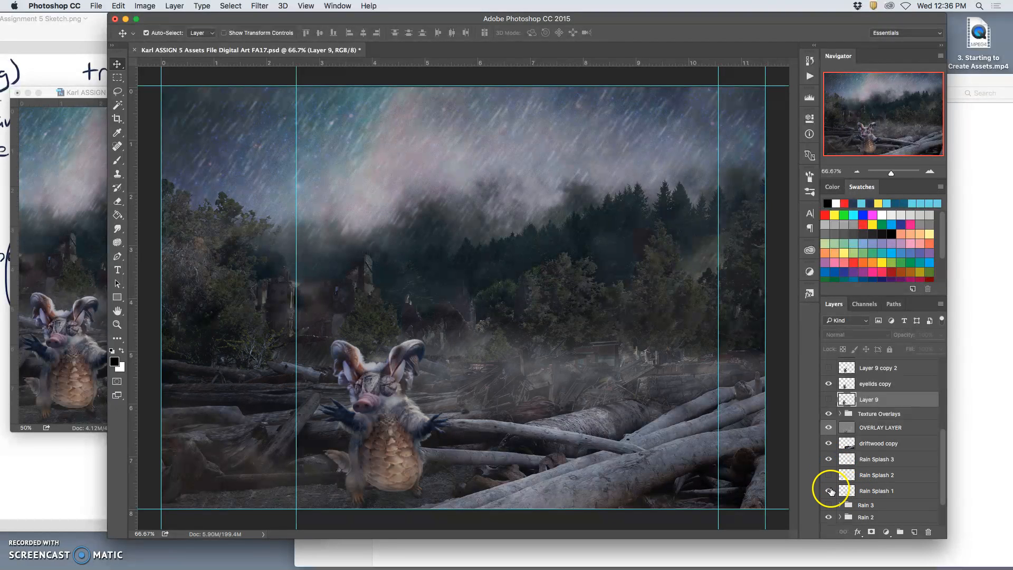
pyautogui.click(829, 490)
pyautogui.scroll(-3, 846, 494)
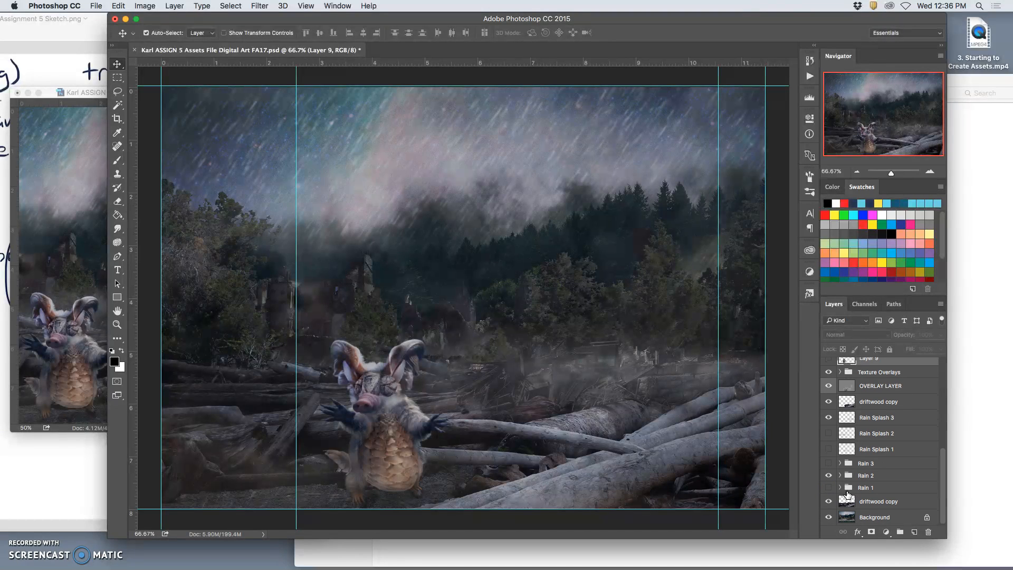
pyautogui.click(829, 475)
pyautogui.click(828, 463)
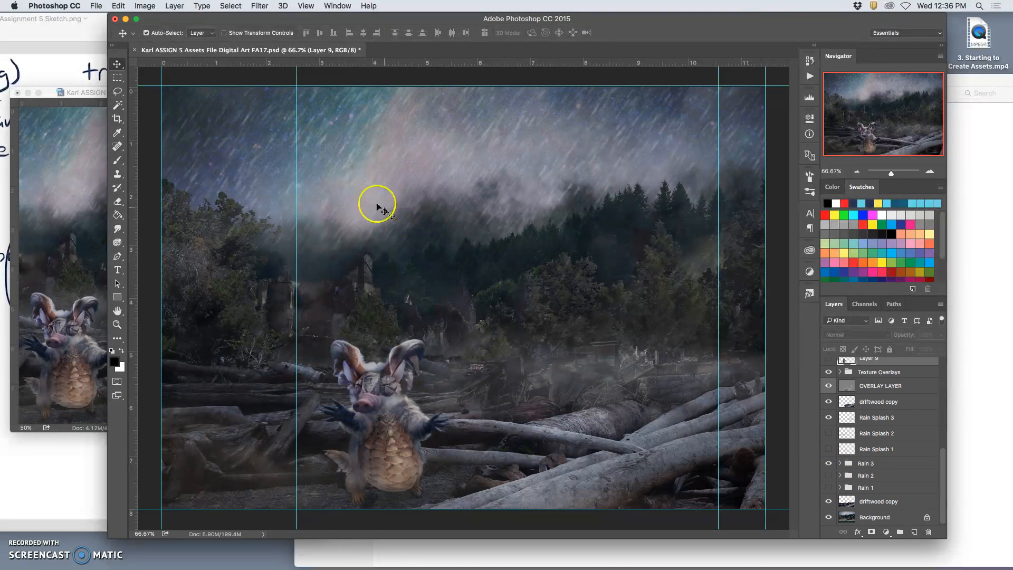
# Stamp all visible layers above eyelids copy and copy the full-height area between the inner vertical guides onto its own layer
pyautogui.click(117, 78)
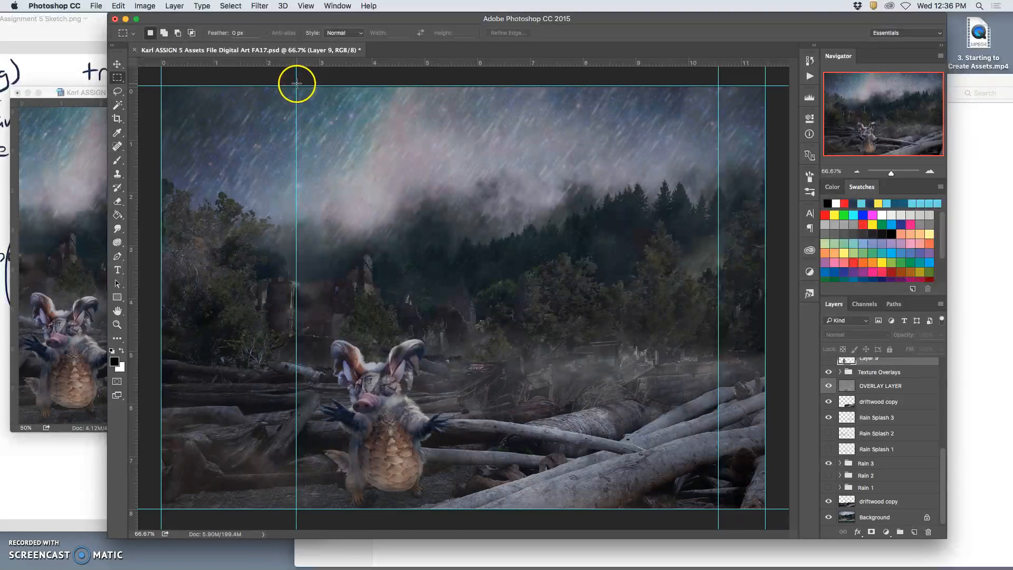
pyautogui.moveTo(296, 80); pyautogui.dragTo(785, 512)
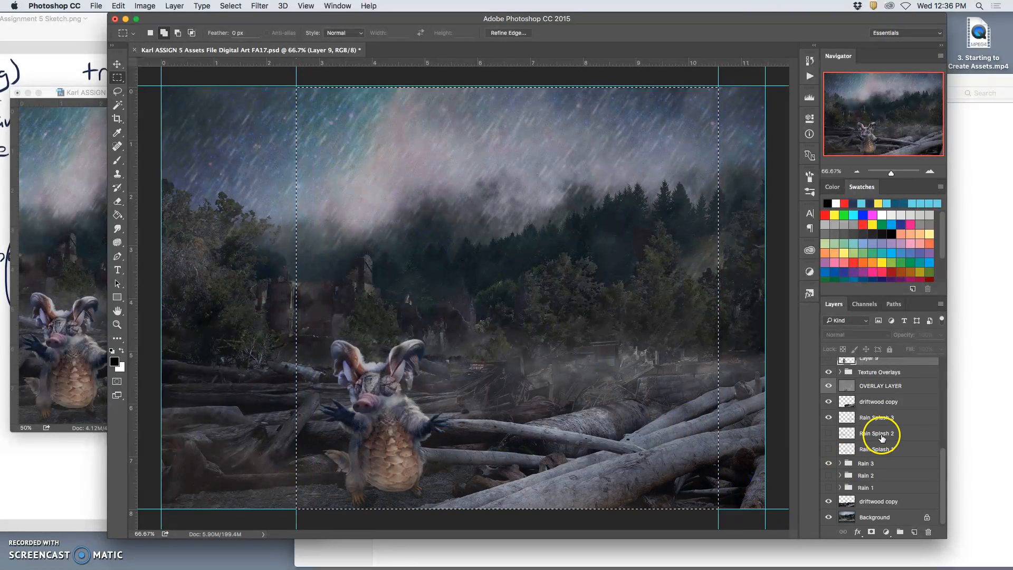
pyautogui.scroll(10, 879, 430)
pyautogui.scroll(-3, 875, 422)
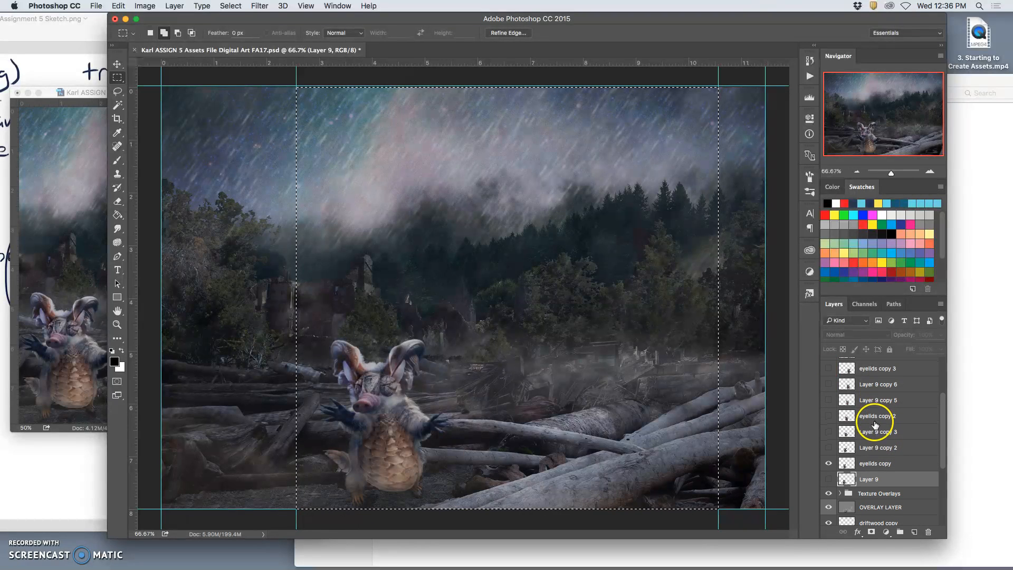
pyautogui.click(873, 463)
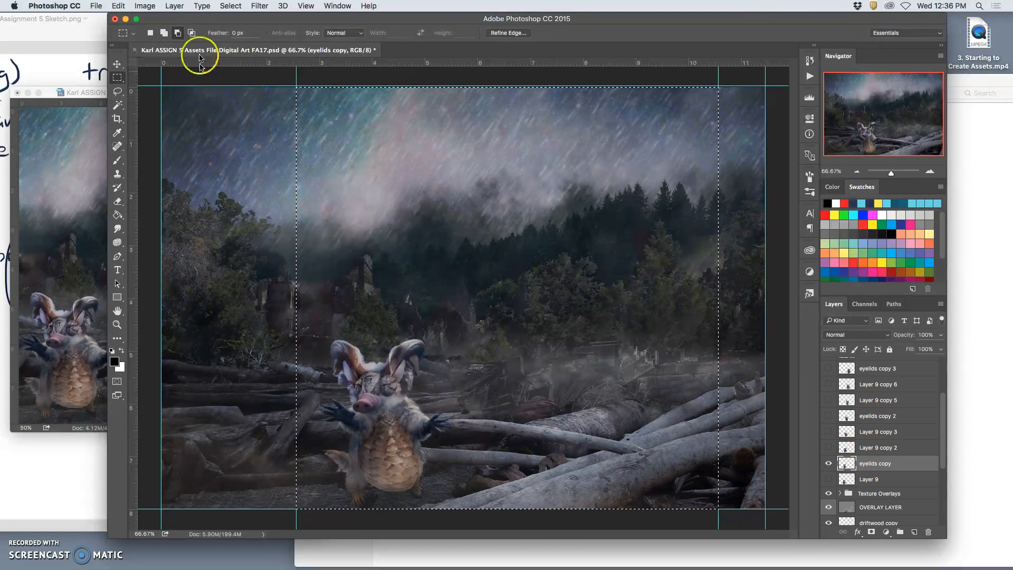
pyautogui.click(175, 6)
pyautogui.keyDown('alt'); pyautogui.click(230, 396); pyautogui.keyUp('alt')
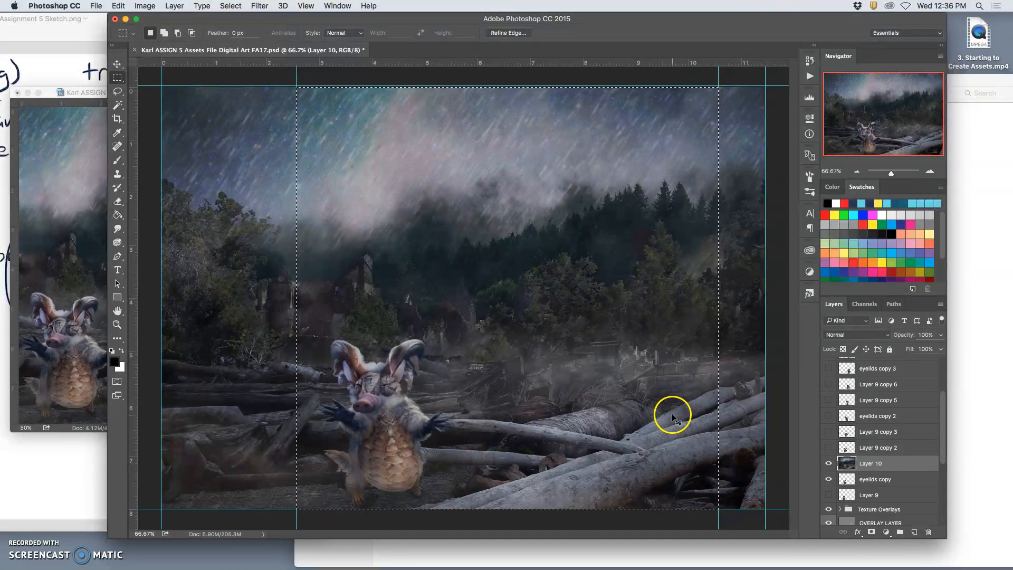
pyautogui.hotkey('ctrl', 'j')
# Copy Layer 11 into the stage file as its top layer, aligned with the canvas, and toggle its visibility to compare it with Layer 9
pyautogui.click(117, 64)
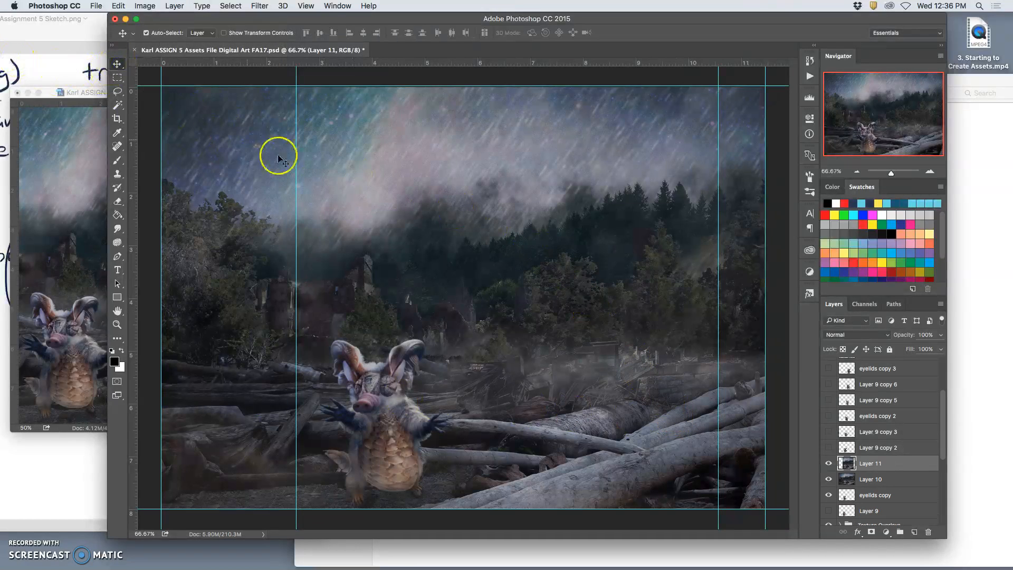
pyautogui.moveTo(226, 256); pyautogui.dragTo(145, 205)
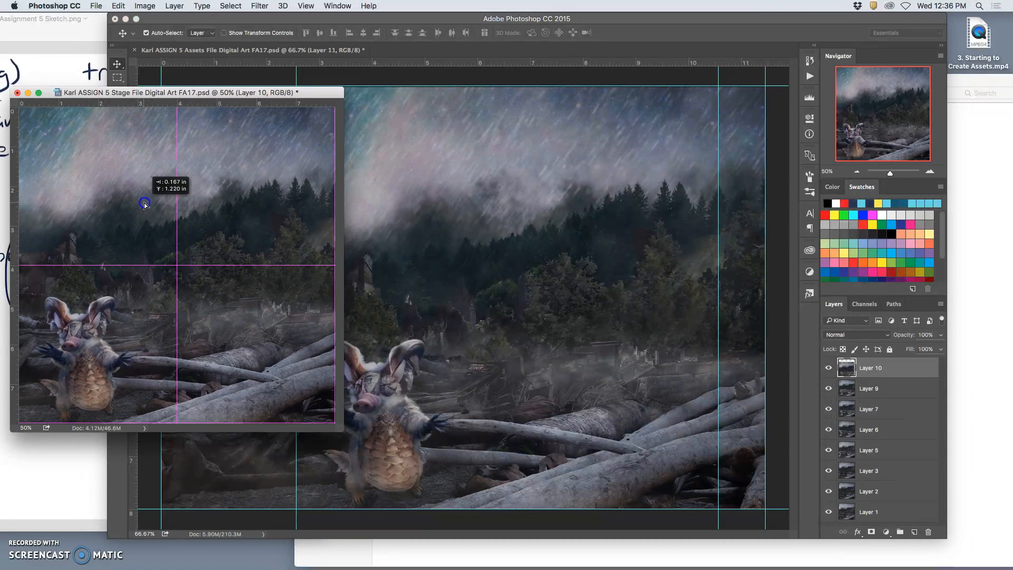
pyautogui.click(828, 368)
pyautogui.click(828, 367)
pyautogui.click(828, 367)
pyautogui.click(828, 367)
pyautogui.click(828, 368)
pyautogui.click(828, 368)
# Delete the assets file's merged Layers 11 and 10 and show Layer 9 copy 2 in place of eyelids copy
pyautogui.click(687, 445)
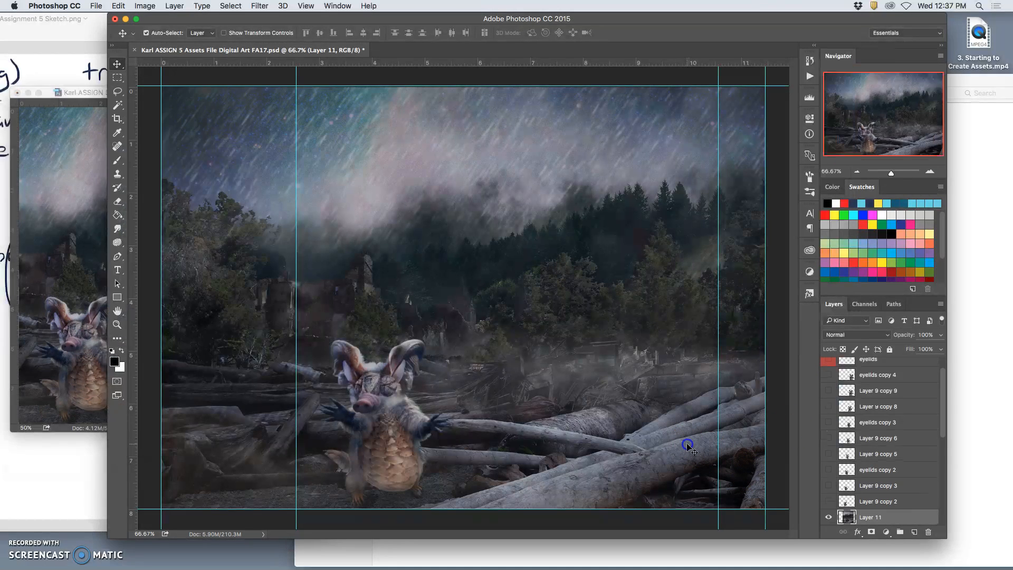
pyautogui.scroll(-3, 893, 452)
pyautogui.scroll(-3, 866, 475)
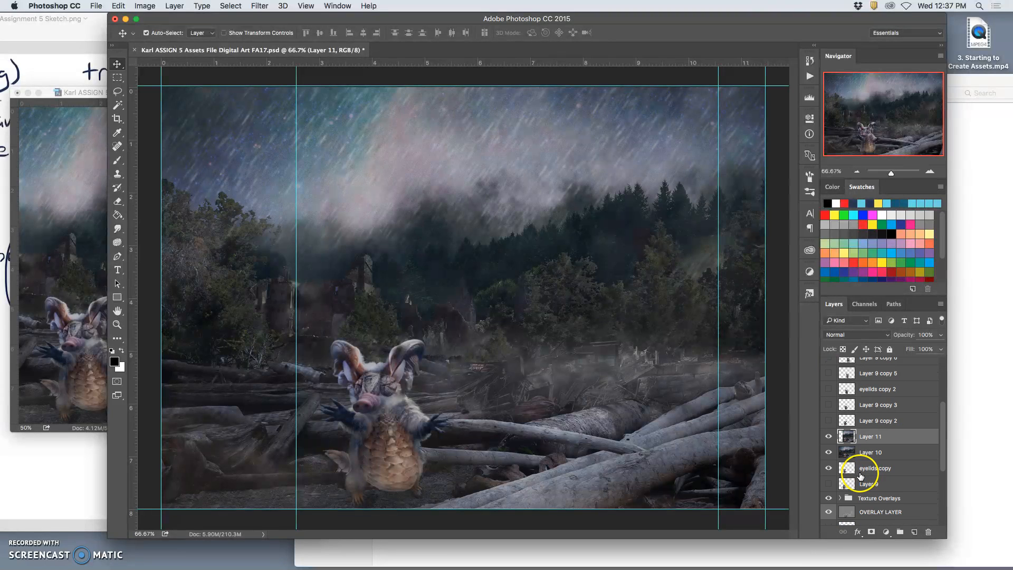
pyautogui.keyDown('shift'); pyautogui.click(875, 452); pyautogui.keyUp('shift')
pyautogui.press('Delete')
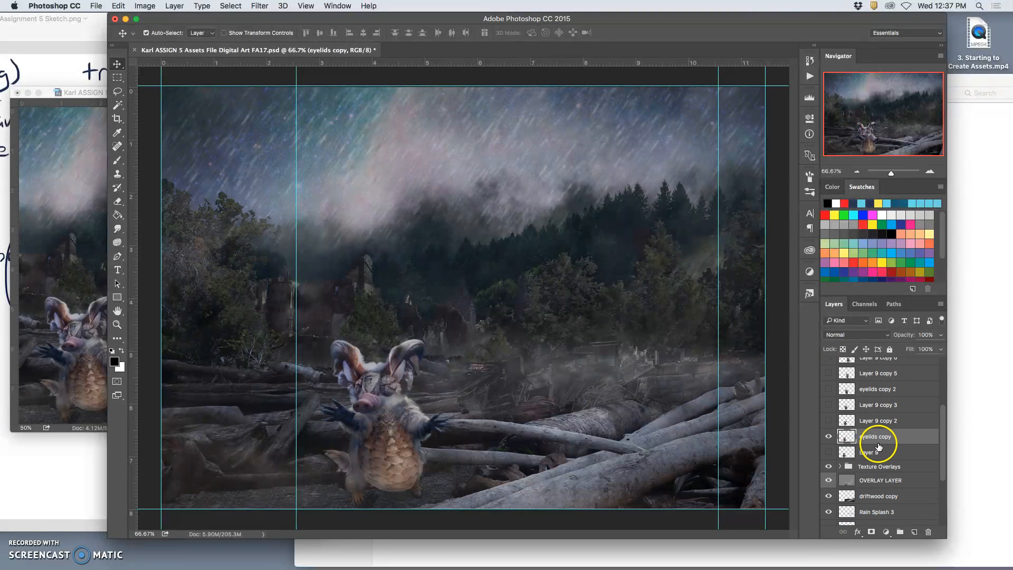
pyautogui.click(829, 421)
pyautogui.click(829, 436)
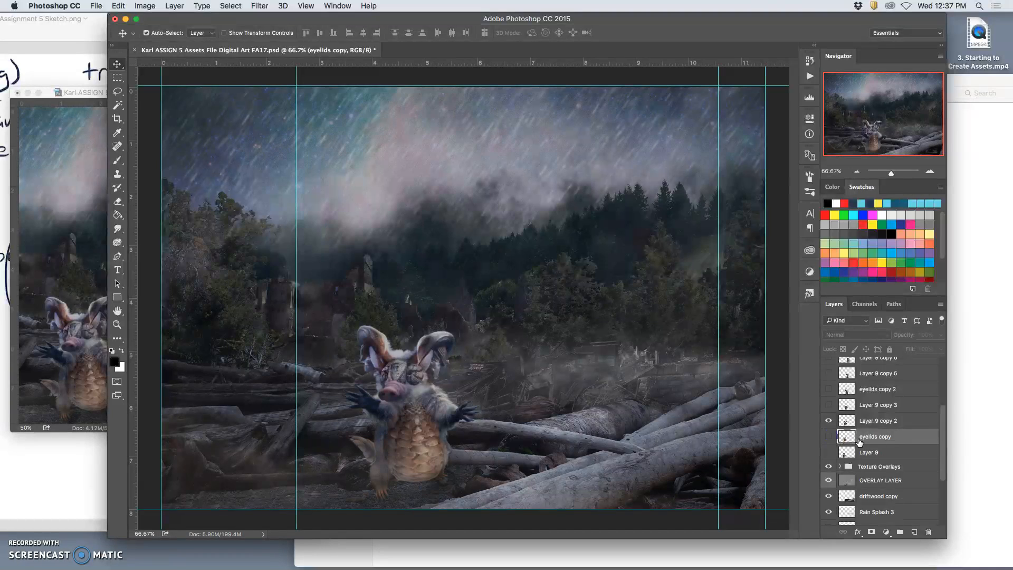
# Show Rain Splash 1 alongside Rain Splash 3, and display the Rain 1 group instead of Rain 3
pyautogui.scroll(-3, 876, 478)
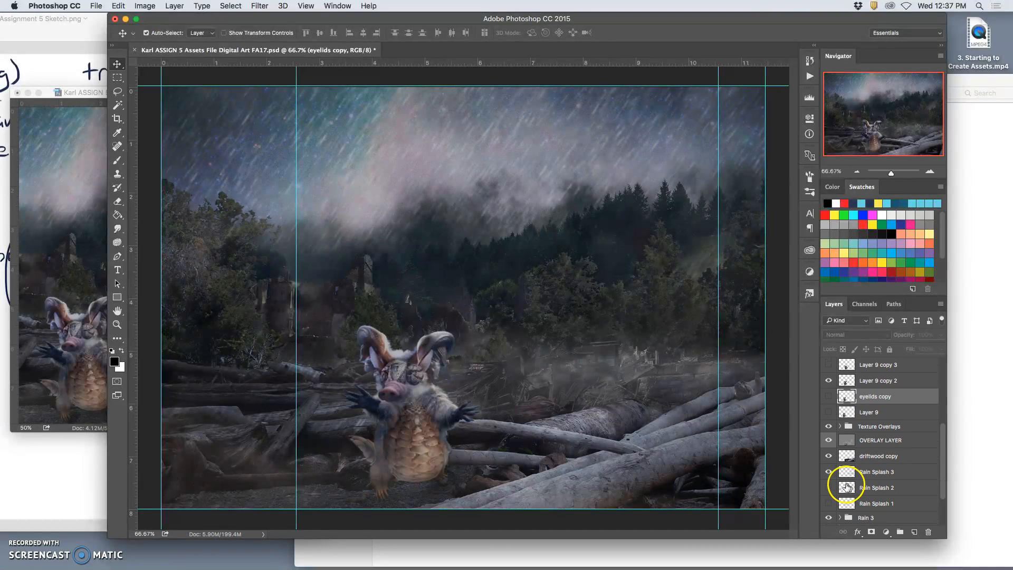
pyautogui.click(829, 503)
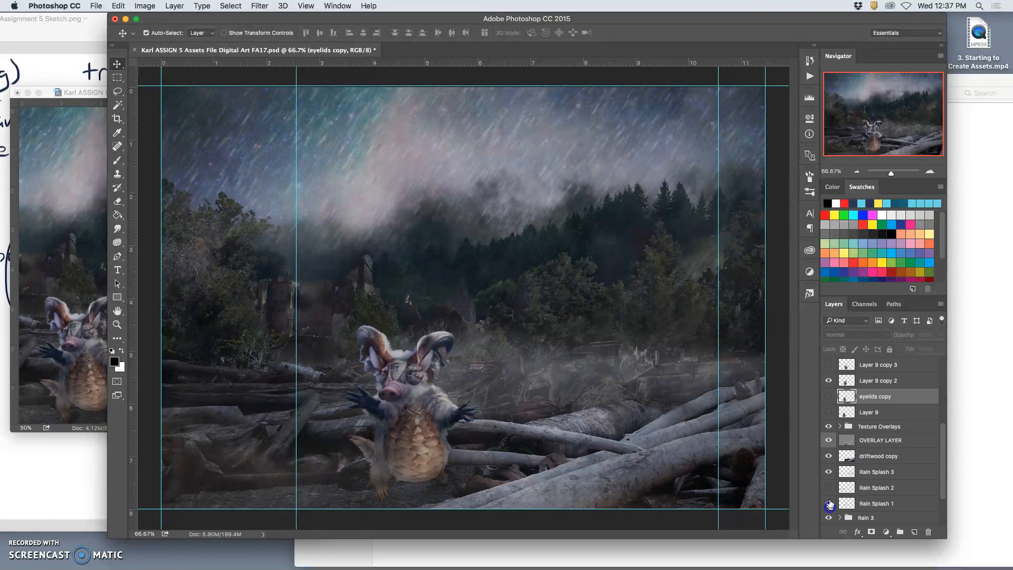
pyautogui.click(829, 472)
pyautogui.click(829, 472)
pyautogui.scroll(-1, 885, 520)
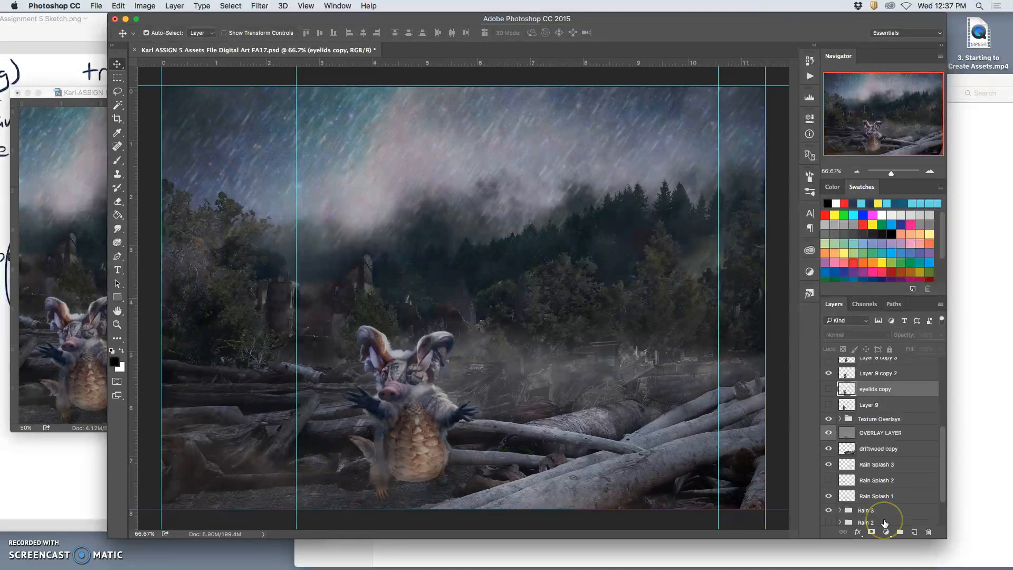
pyautogui.scroll(-3, 885, 523)
pyautogui.click(829, 514)
pyautogui.click(829, 490)
pyautogui.scroll(-4, 855, 509)
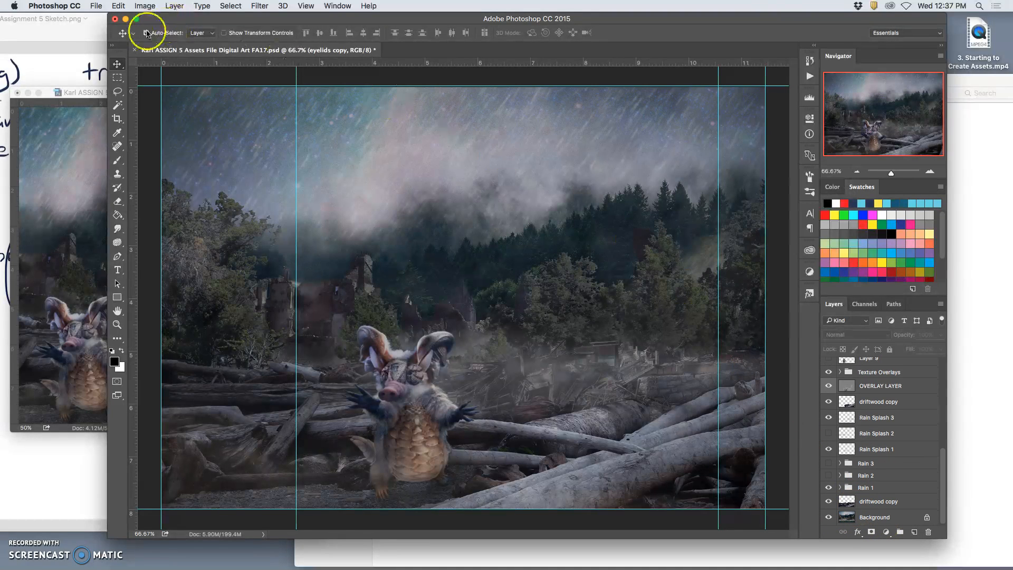
# Select the full-height canvas area between the two inner vertical guides with the Rectangular Marquee tool
pyautogui.click(117, 78)
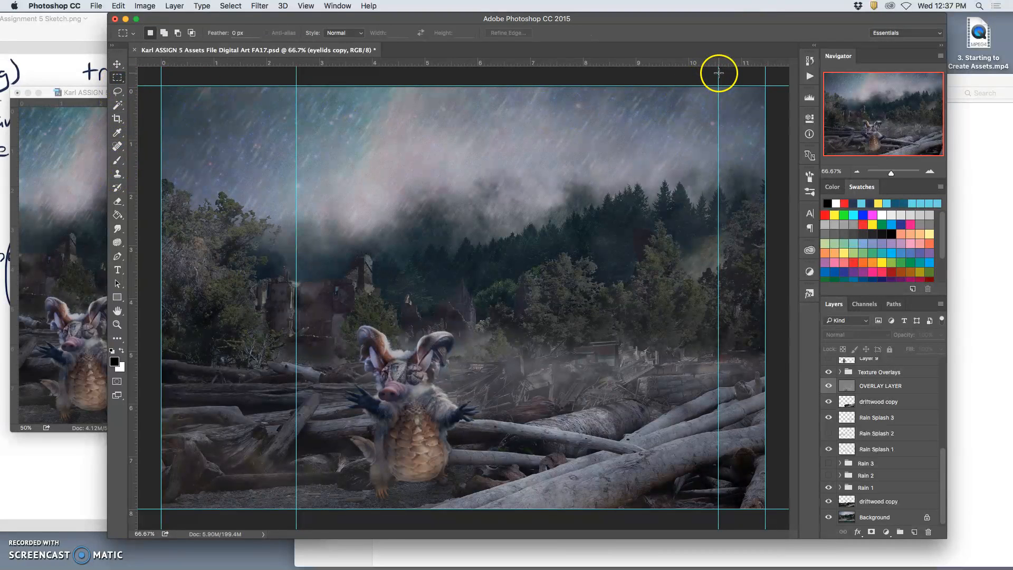
pyautogui.moveTo(718, 72); pyautogui.dragTo(289, 549)
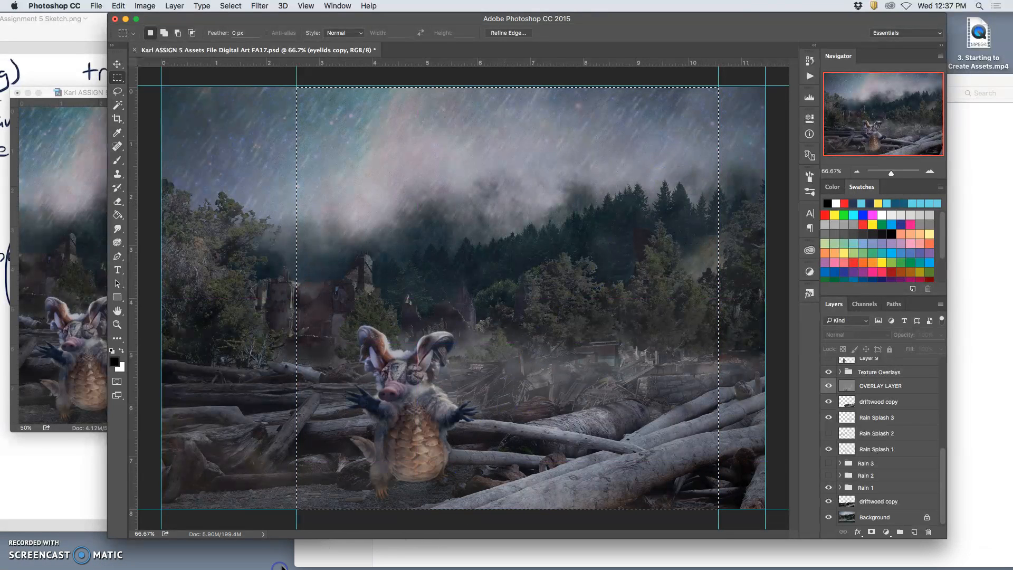
# Merge all visible layers into a new layer above Layer 9 copy 2 and copy its selected area to a separate layer
pyautogui.scroll(1, 879, 428)
pyautogui.scroll(3, 879, 428)
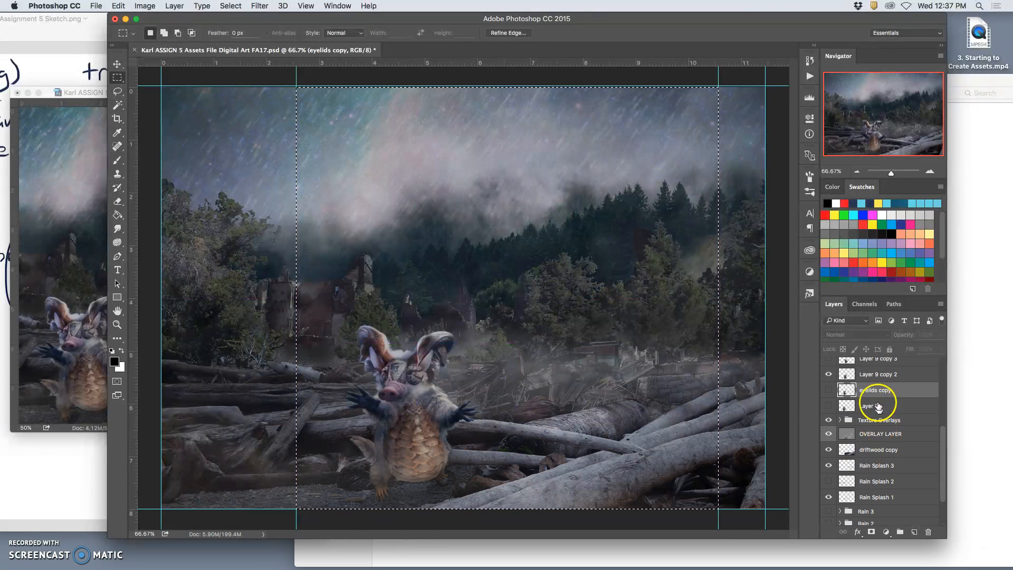
pyautogui.click(875, 374)
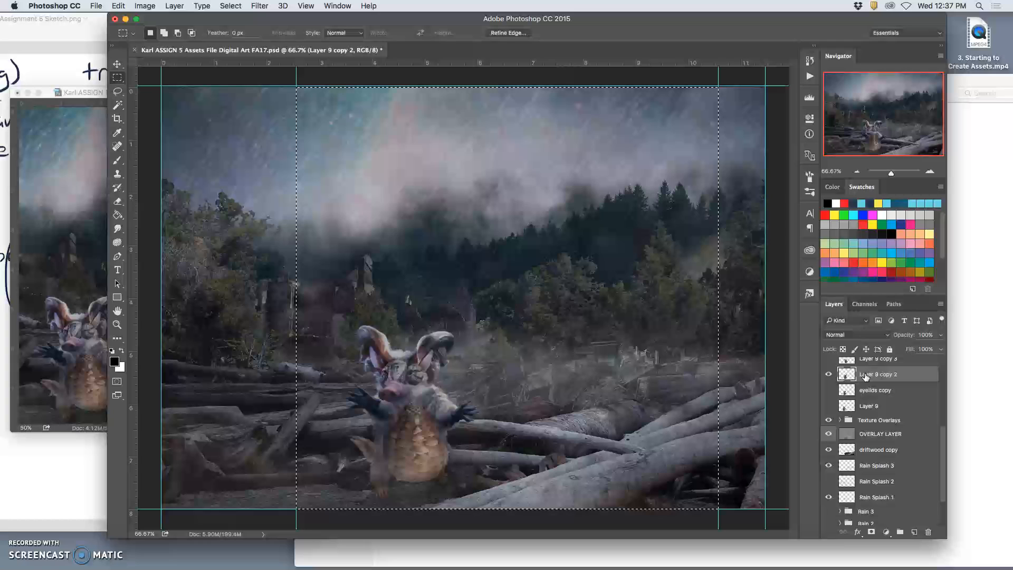
pyautogui.click(173, 5)
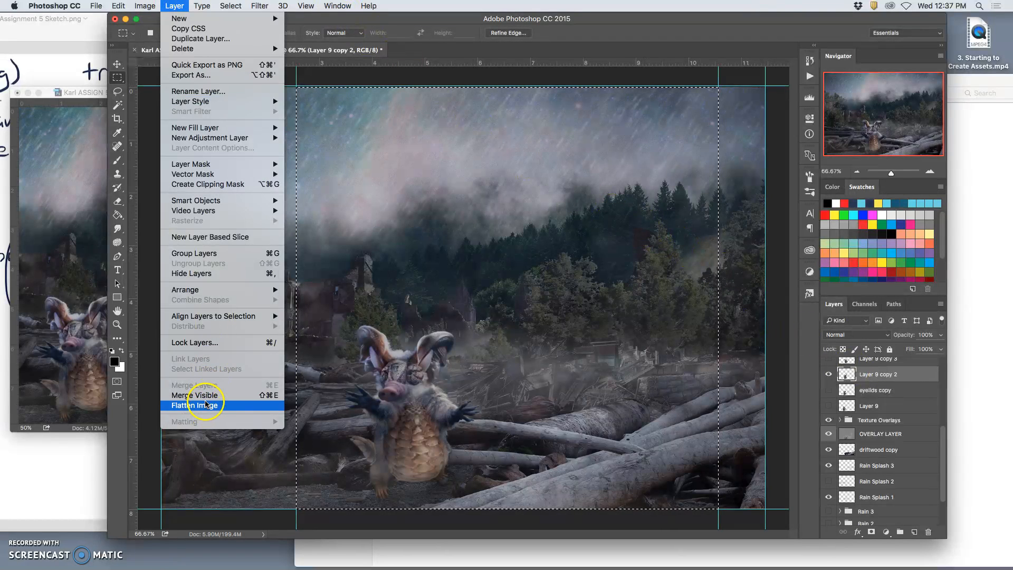
pyautogui.keyDown('alt'); pyautogui.click(203, 395); pyautogui.keyUp('alt')
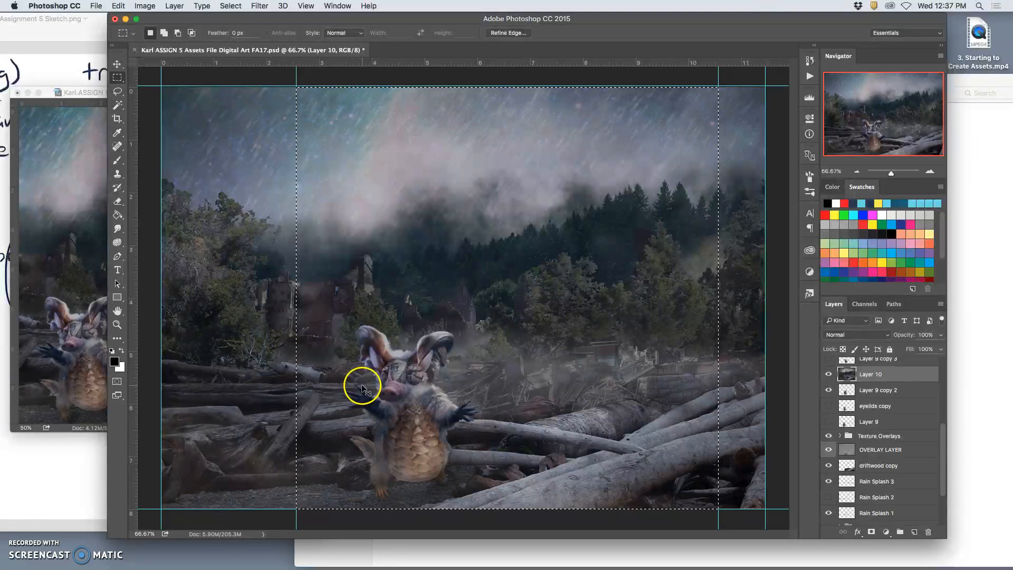
pyautogui.press('super+j')
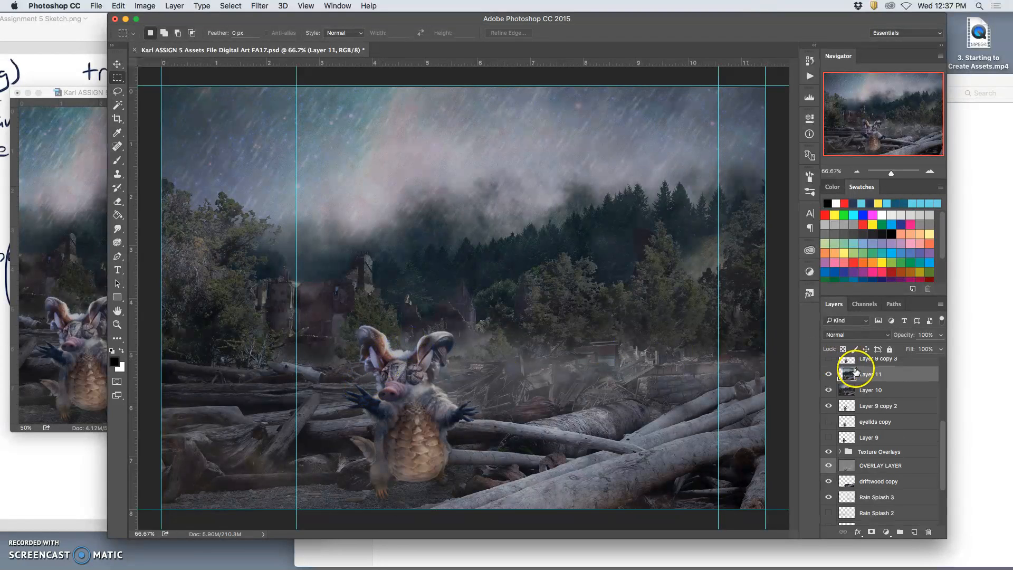
# Transfer the cut-out Layer 11 into the stage file on top of Layer 10, fitted to the canvas, and toggle its visibility to preview the motion
pyautogui.click(117, 64)
pyautogui.moveTo(470, 314); pyautogui.dragTo(135, 265)
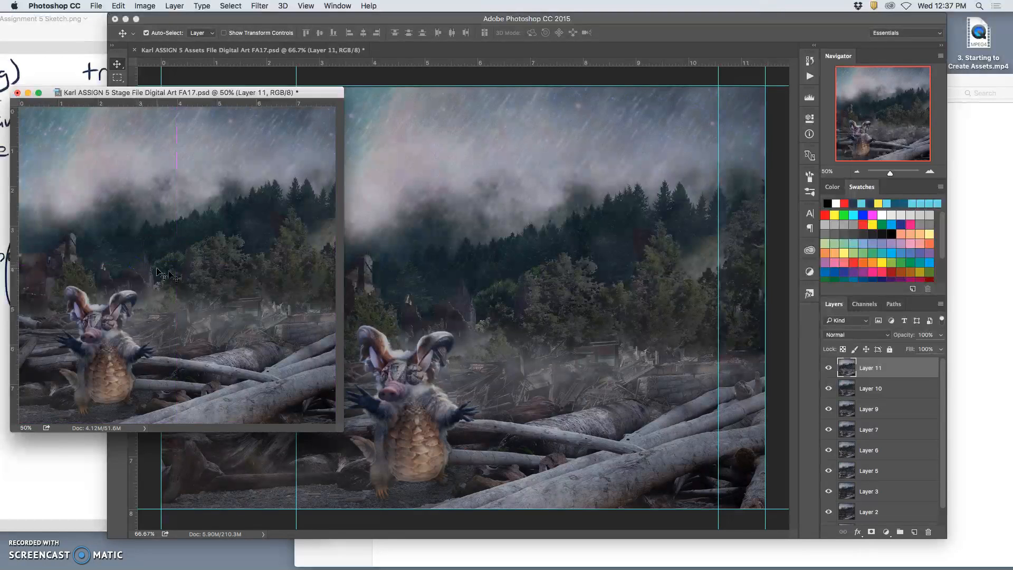
pyautogui.click(829, 369)
pyautogui.click(830, 369)
pyautogui.click(829, 369)
pyautogui.click(829, 369)
pyautogui.click(830, 369)
pyautogui.click(829, 369)
pyautogui.click(829, 368)
pyautogui.click(829, 368)
pyautogui.click(829, 369)
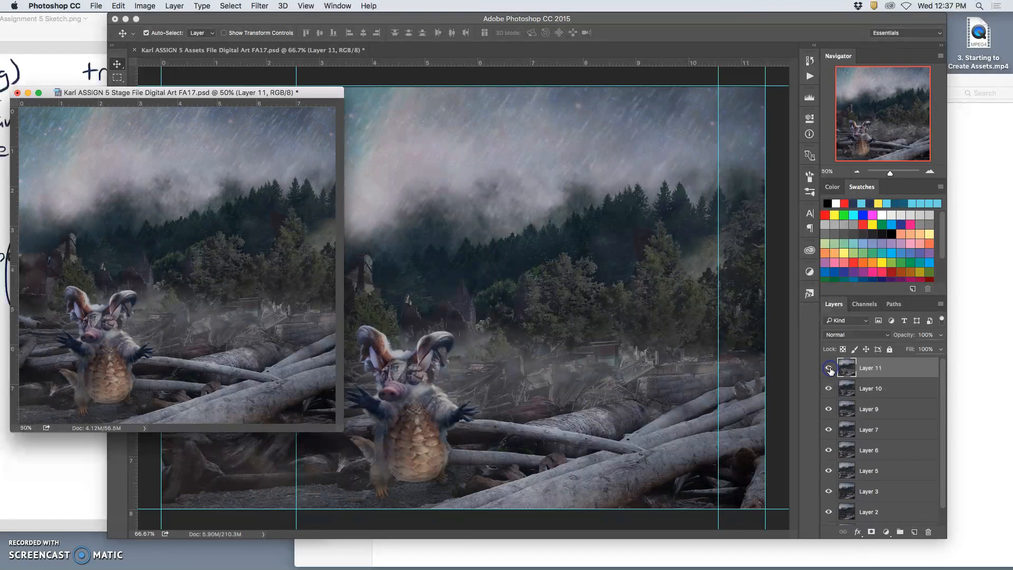
# Delete the merged Layers 11 and 10 from the assets file and show Layer 9 copy 3 in place of Layer 9 copy 2
pyautogui.click(656, 416)
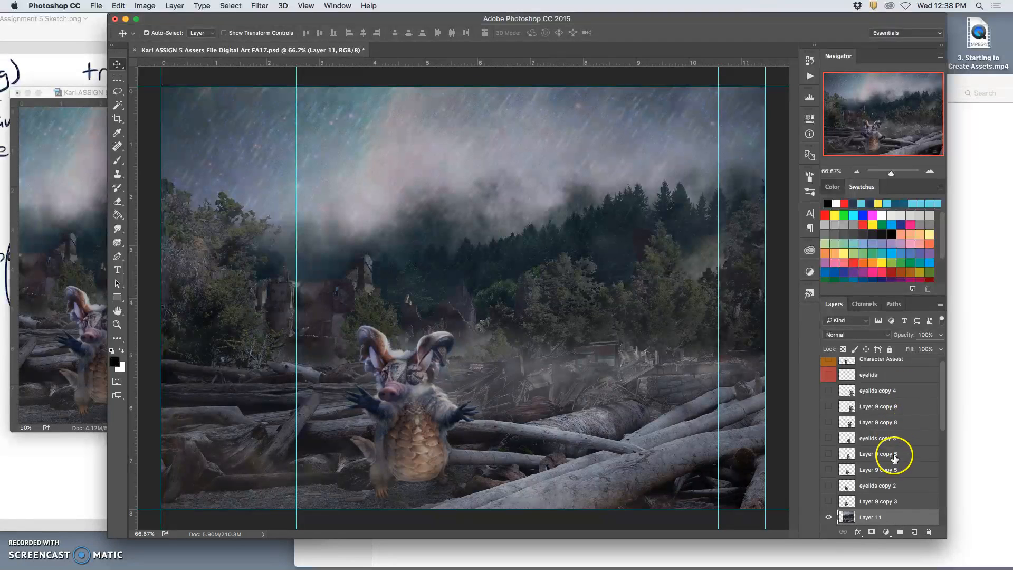
pyautogui.scroll(-2, 895, 486)
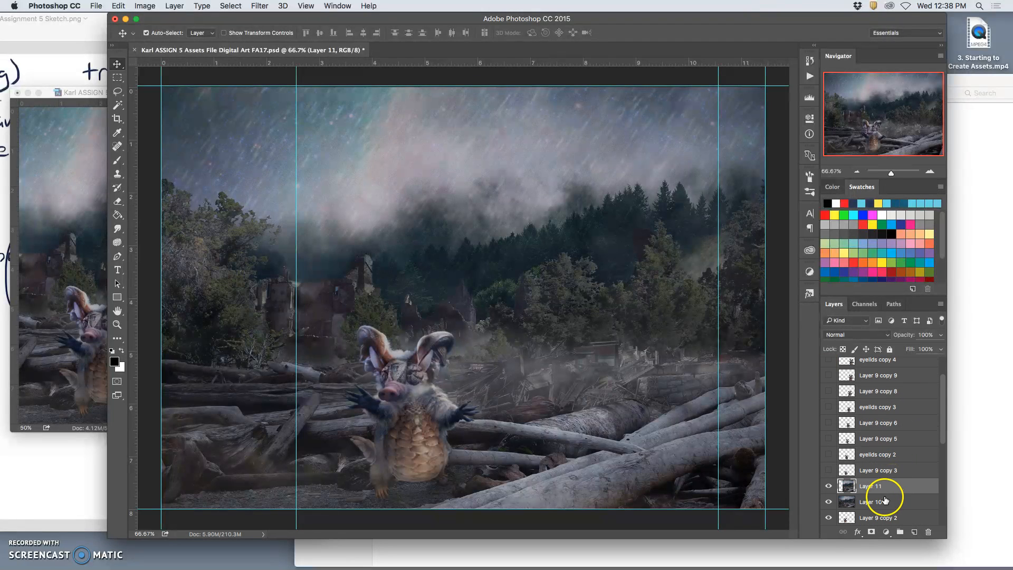
pyautogui.click(885, 499)
pyautogui.keyDown('shift'); pyautogui.click(882, 486); pyautogui.keyUp('shift')
pyautogui.press('BackSpace')
pyautogui.click(829, 470)
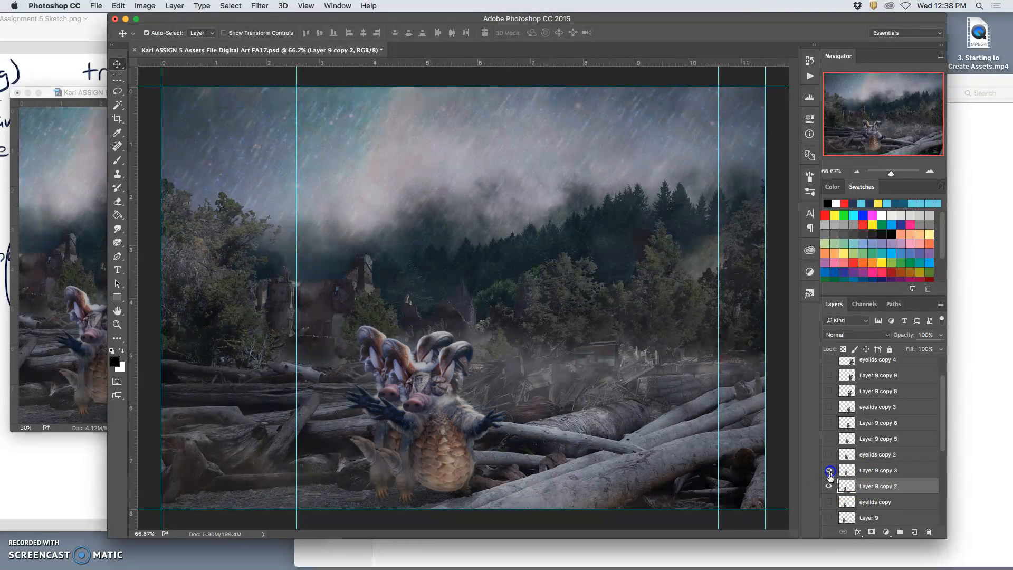
pyautogui.click(829, 486)
pyautogui.click(876, 470)
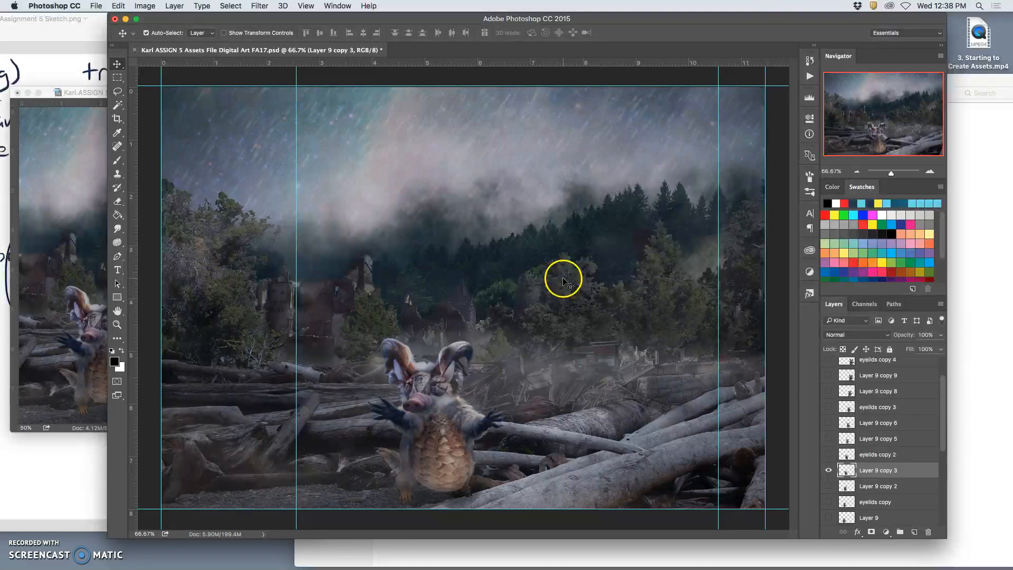
# Show the Rain 2 group instead of Rain 1, and Rain Splash 2 instead of Rain Splash 1 and 3
pyautogui.scroll(2, 886, 468)
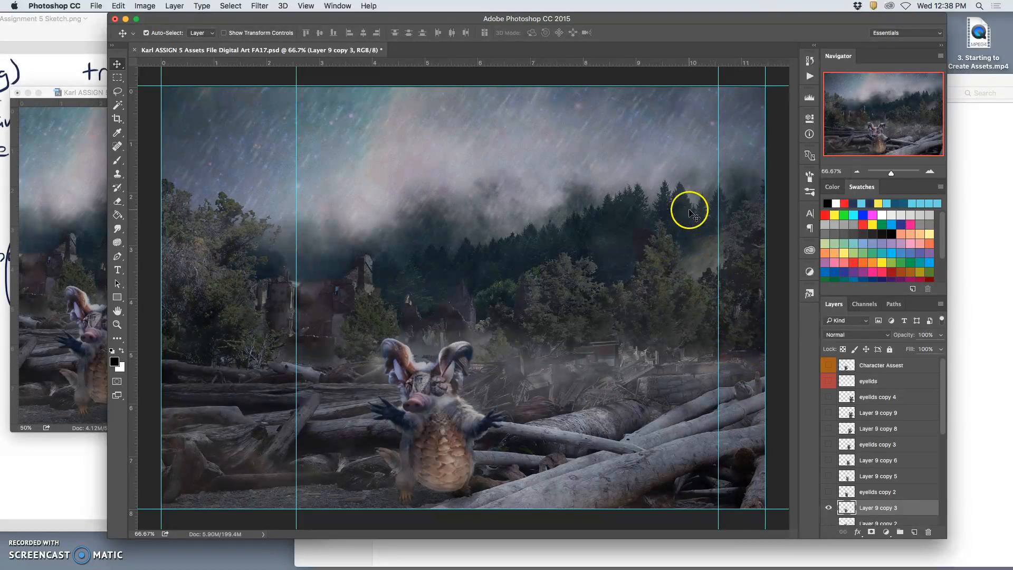
pyautogui.scroll(-1, 902, 468)
pyautogui.scroll(-10, 902, 468)
pyautogui.scroll(-1, 896, 469)
pyautogui.click(829, 491)
pyautogui.click(829, 502)
pyautogui.click(829, 448)
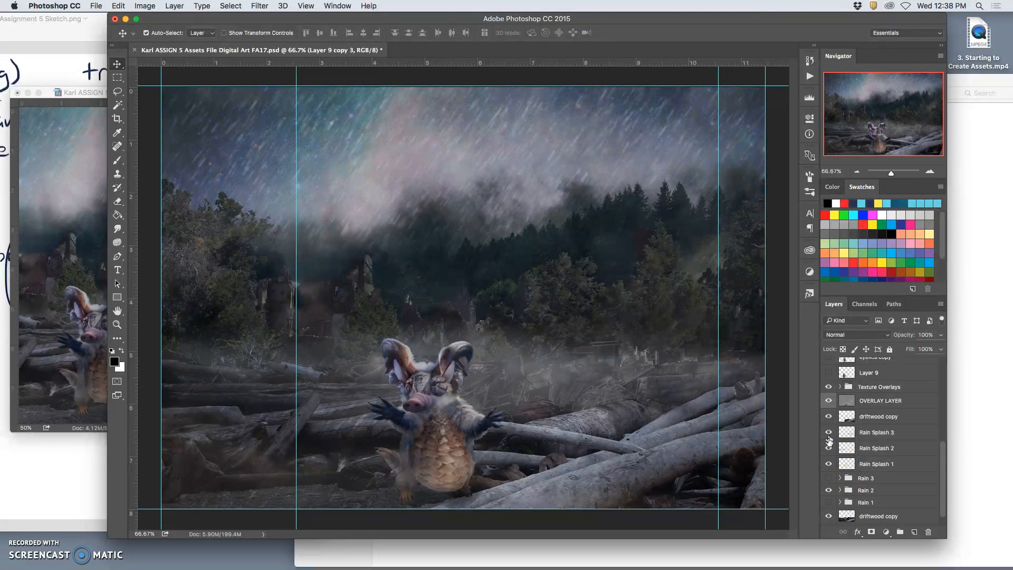
pyautogui.click(827, 465)
pyautogui.click(828, 432)
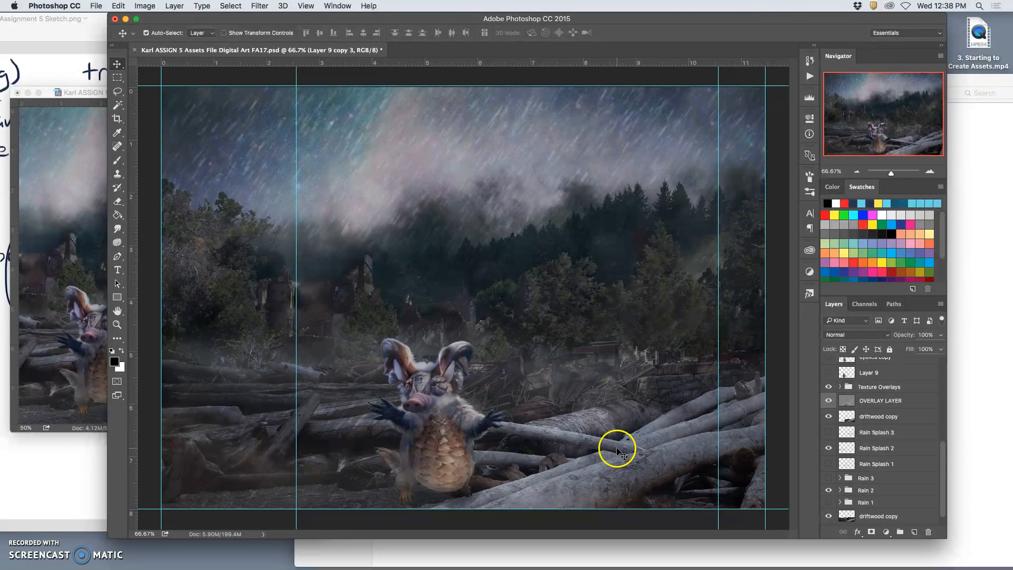
# Crop the assets file to the full-height area between the two inner vertical guides
pyautogui.click(117, 79)
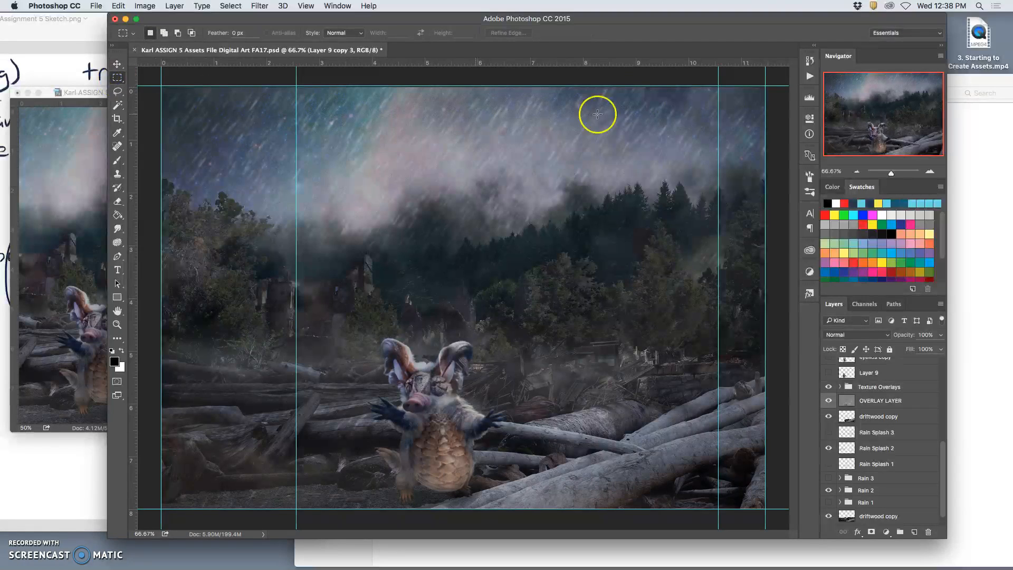
pyautogui.click(744, 110)
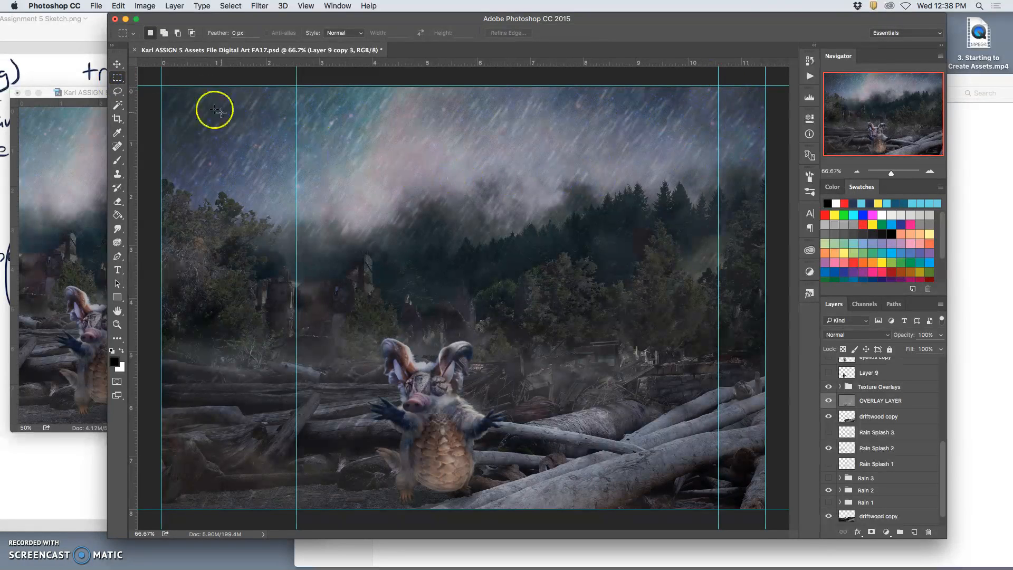
pyautogui.click(120, 121)
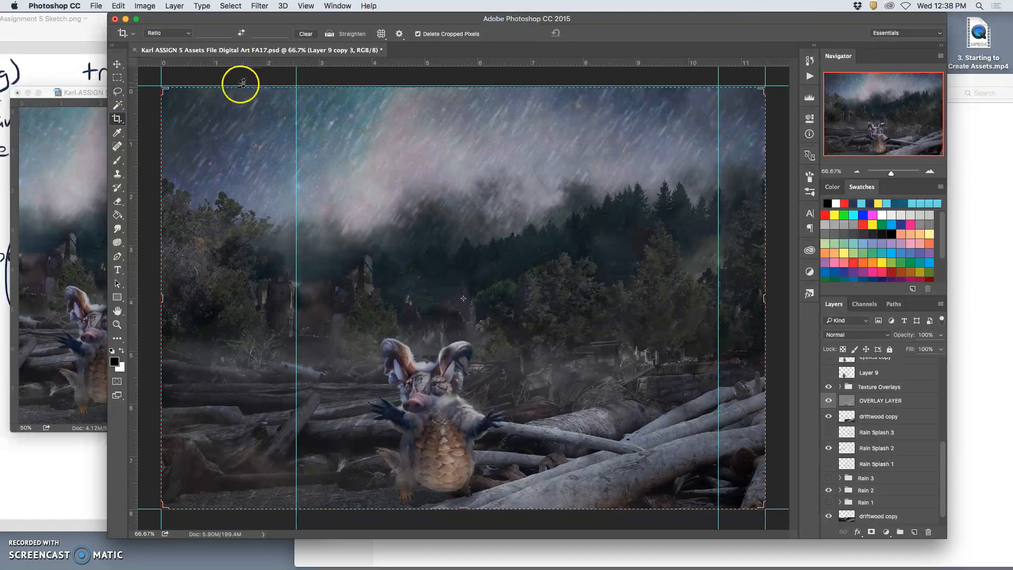
pyautogui.moveTo(160, 296); pyautogui.dragTo(160, 298)
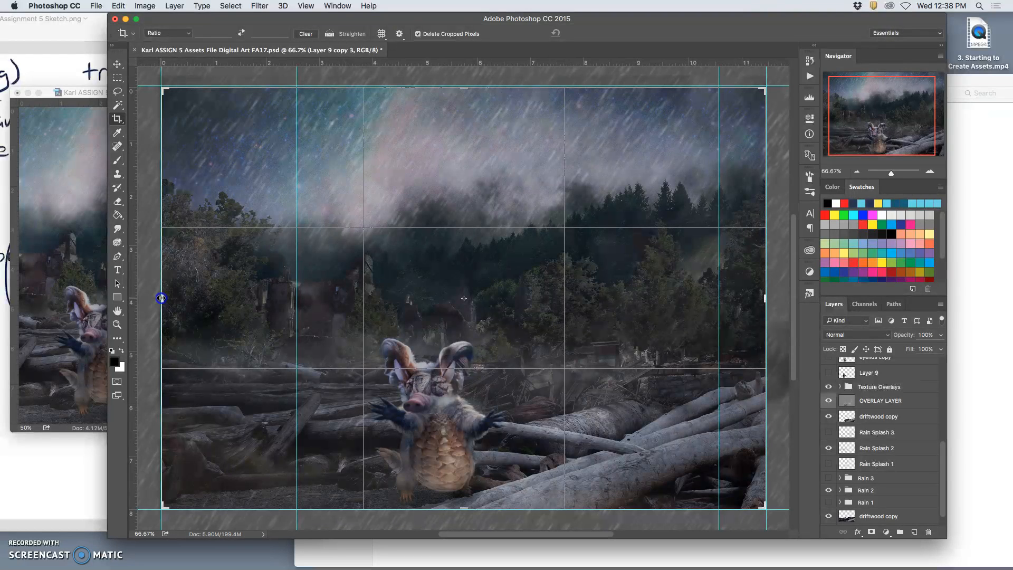
pyautogui.moveTo(162, 299); pyautogui.dragTo(226, 302)
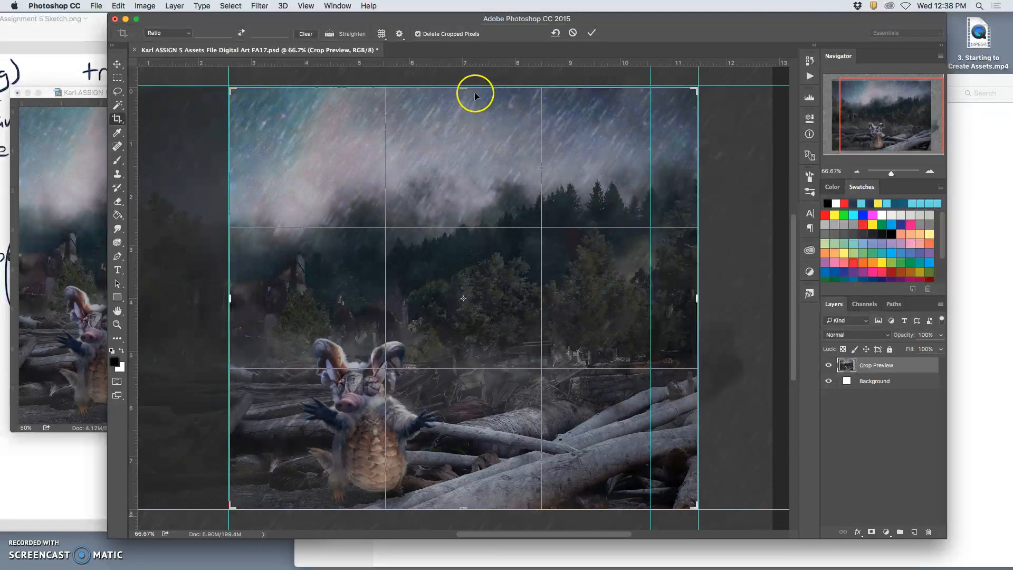
pyautogui.moveTo(466, 86); pyautogui.dragTo(464, 84)
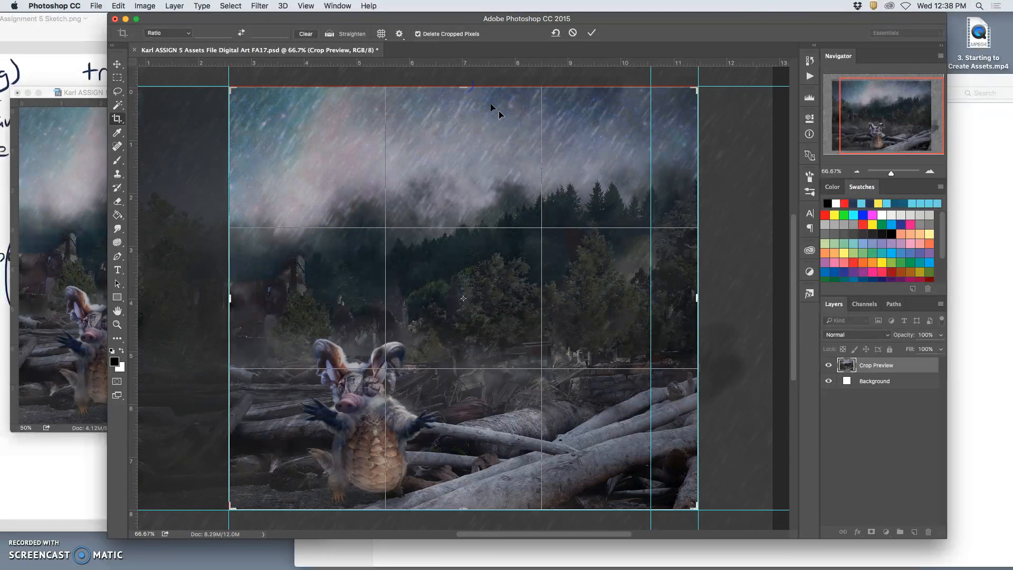
pyautogui.moveTo(697, 301); pyautogui.dragTo(699, 299)
pyautogui.press('Return')
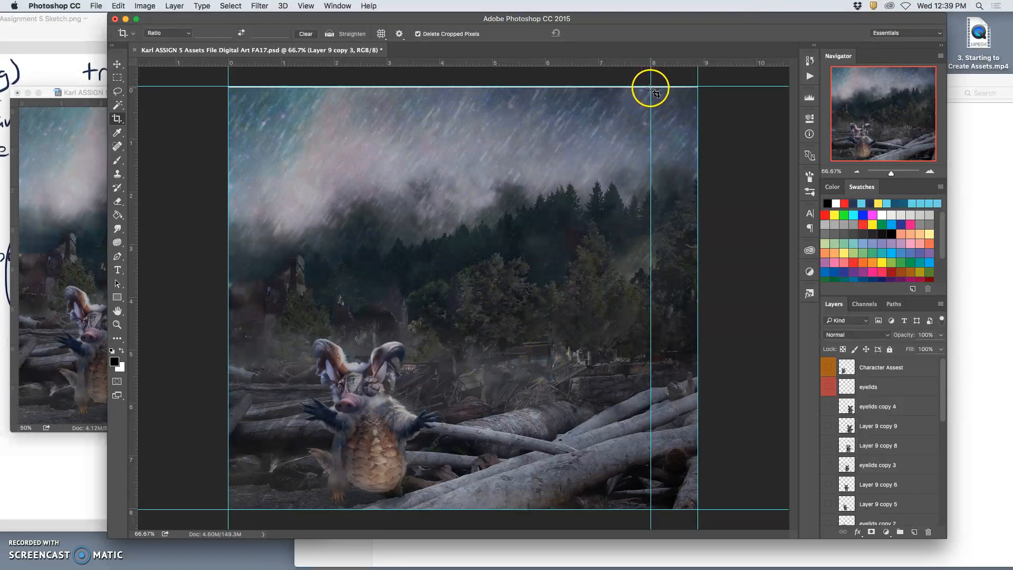
pyautogui.moveTo(651, 87)
pyautogui.mouseDown()
pyautogui.moveTo(132, 502)
pyautogui.moveTo(126, 525)
pyautogui.mouseUp()
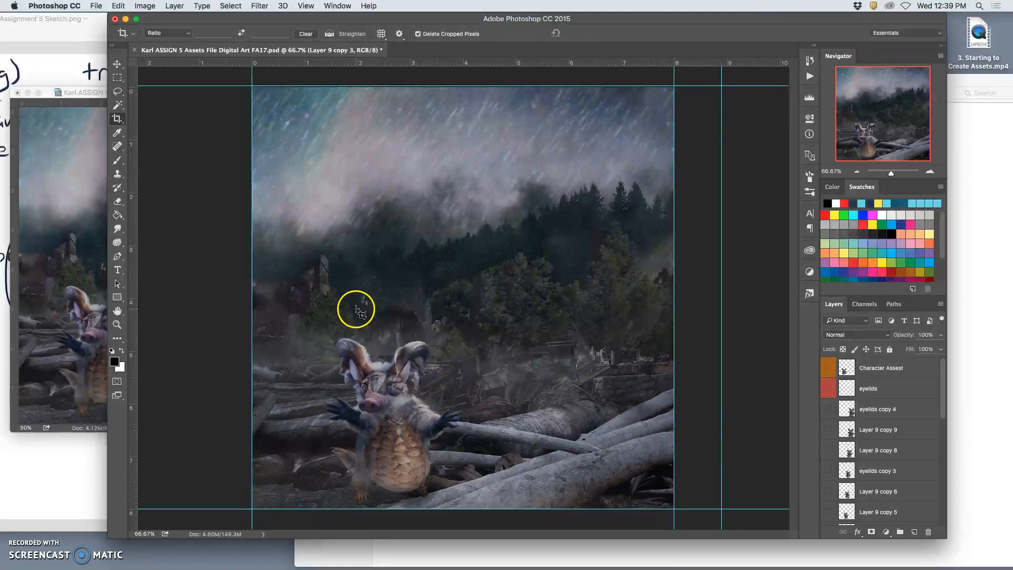
# Save the cropped assets file as a separate Photoshop document on the Desktop, inserting "Cropped" before "File" in its name
pyautogui.click(96, 6)
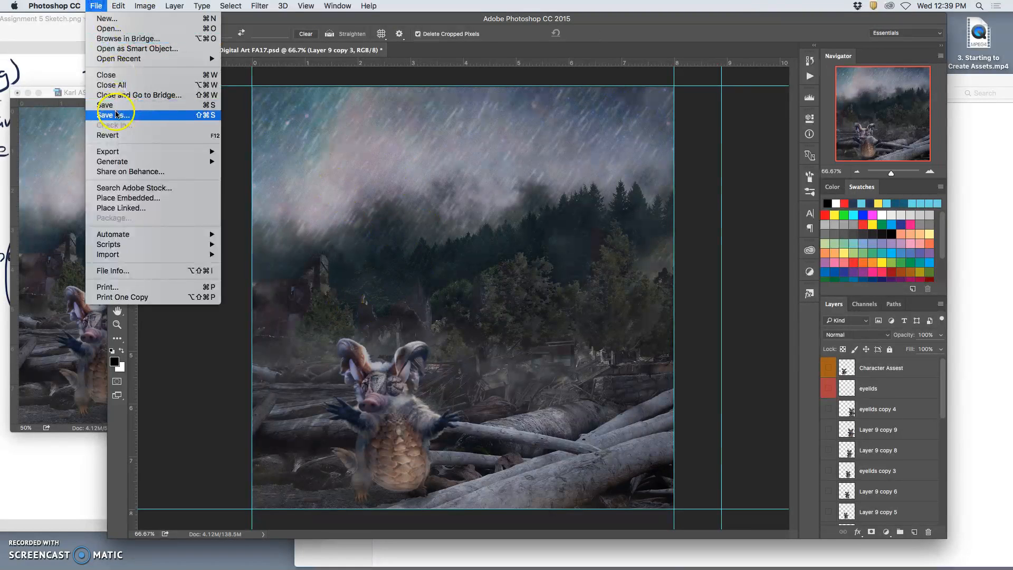
pyautogui.click(138, 114)
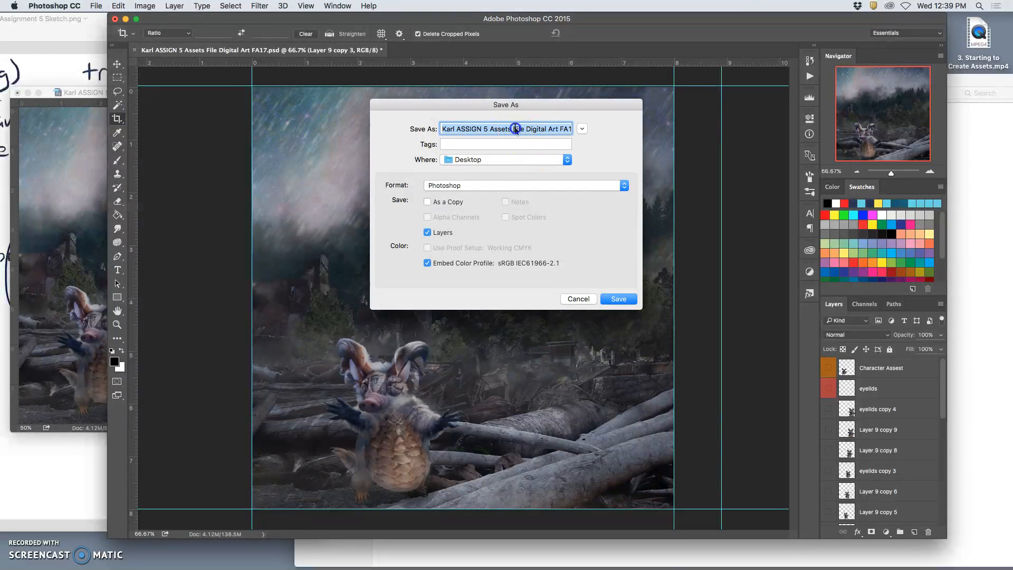
pyautogui.click(516, 128)
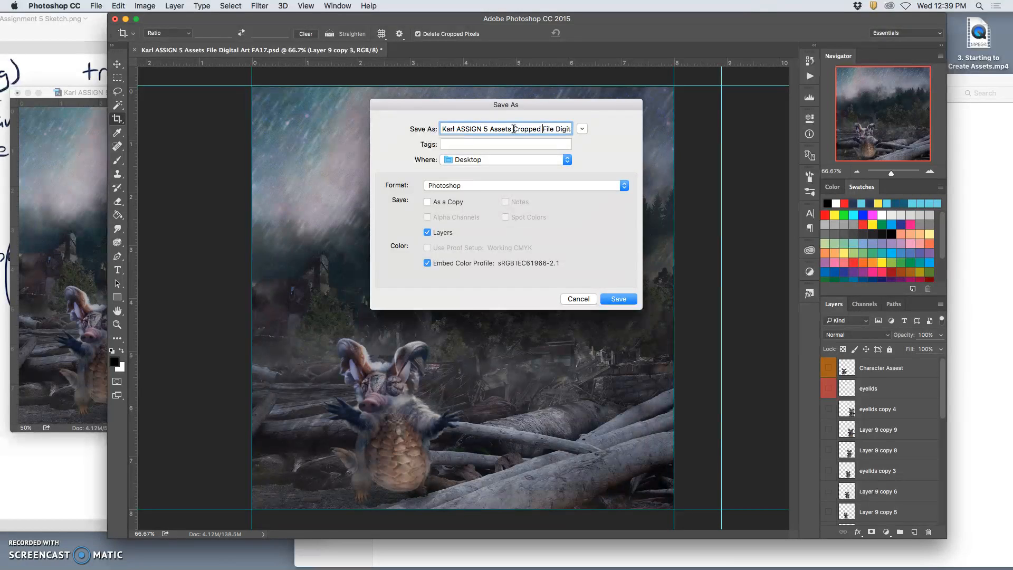
pyautogui.click(618, 299)
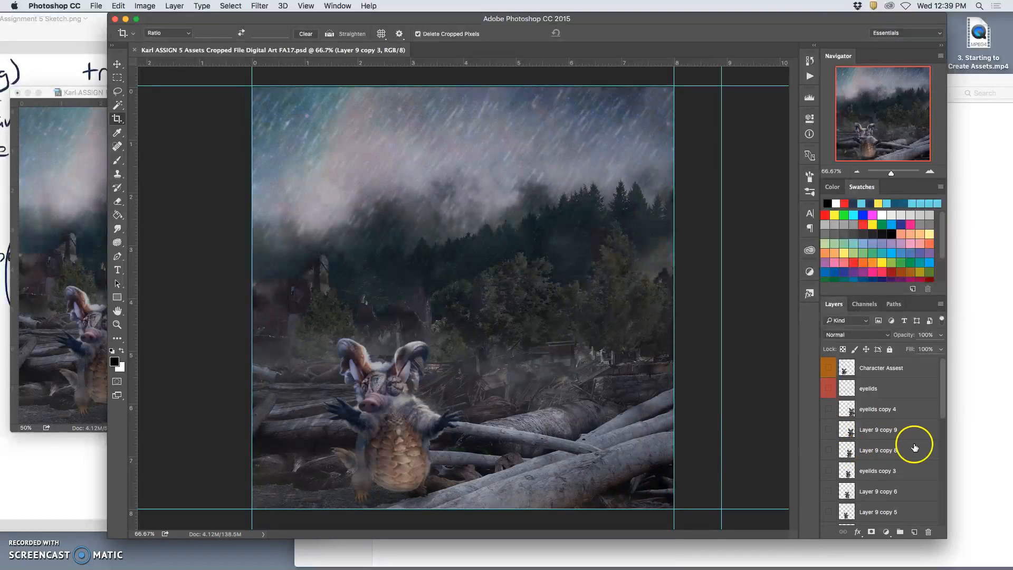
pyautogui.scroll(-5, 897, 445)
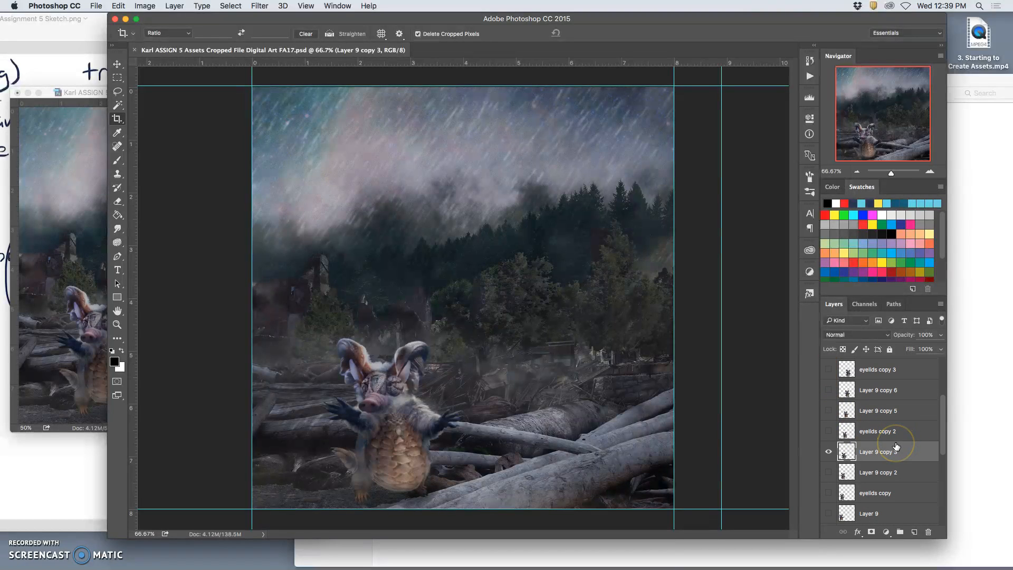
pyautogui.scroll(-1, 896, 446)
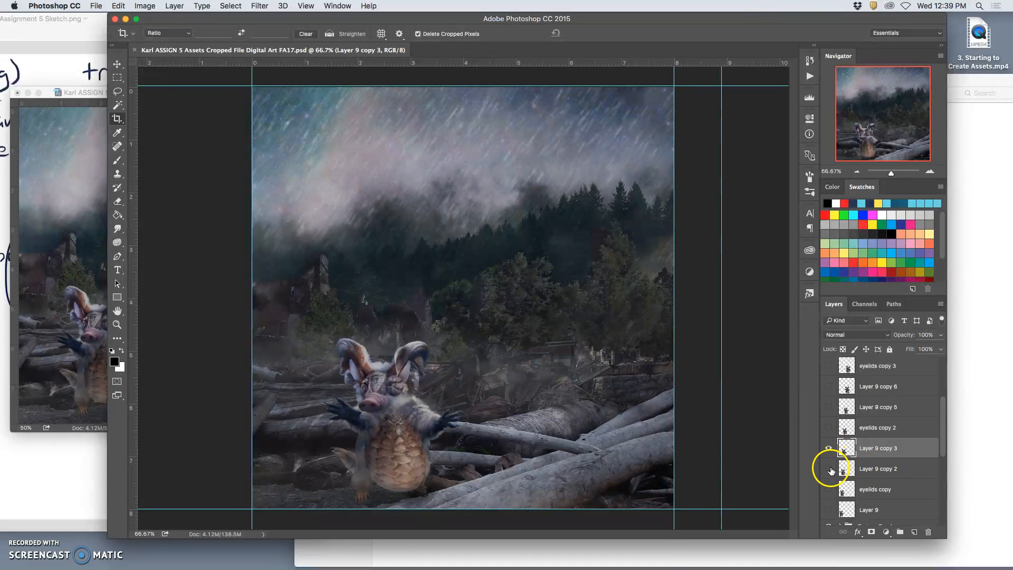
pyautogui.click(89, 301)
pyautogui.click(414, 360)
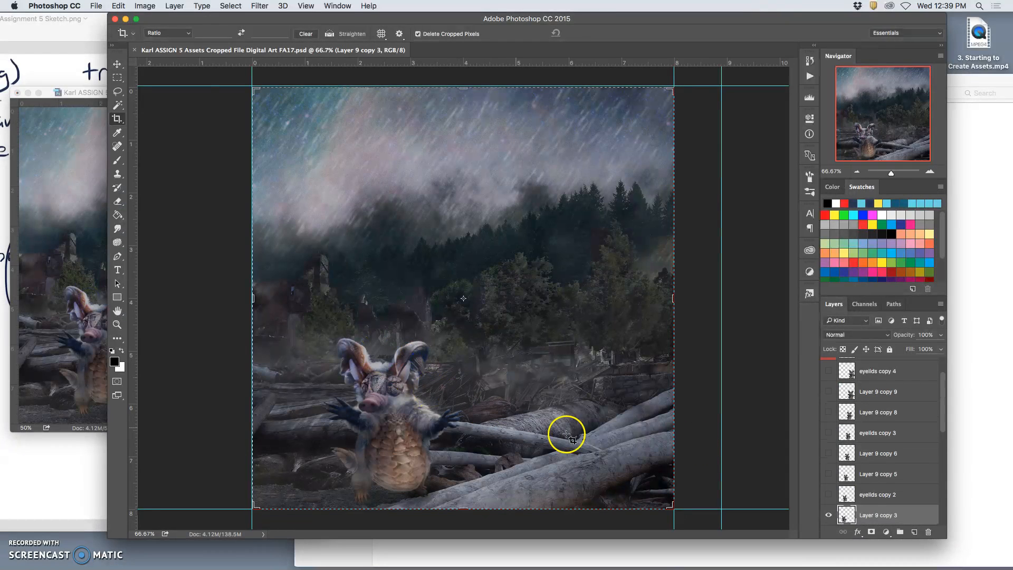
pyautogui.scroll(-6, 881, 451)
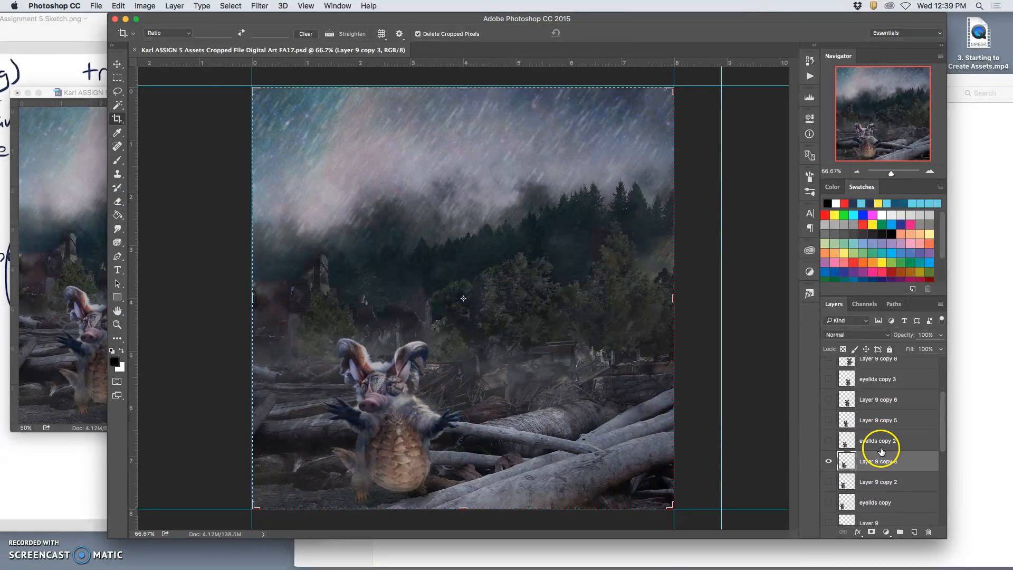
pyautogui.scroll(-3, 881, 451)
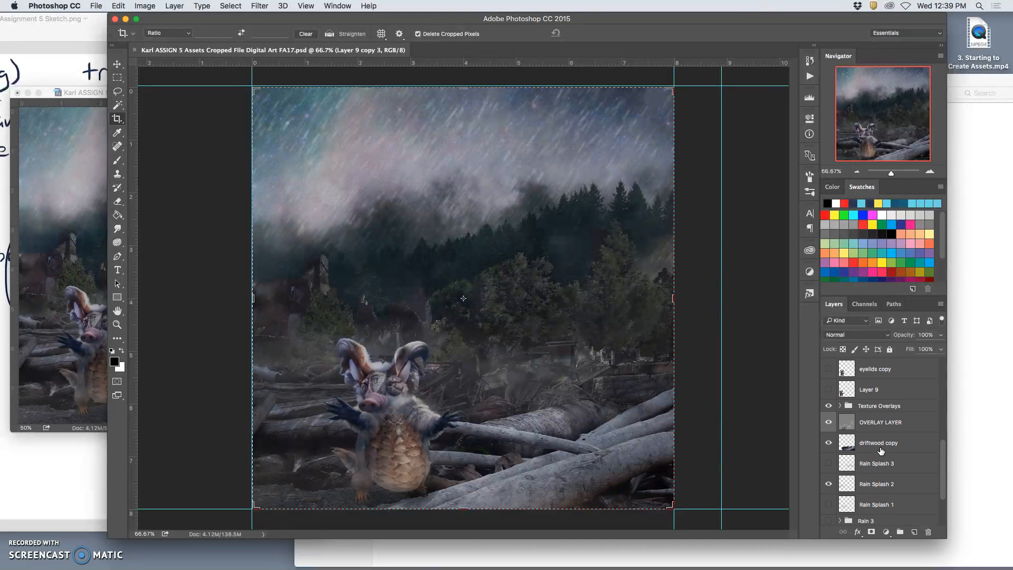
pyautogui.click(828, 460)
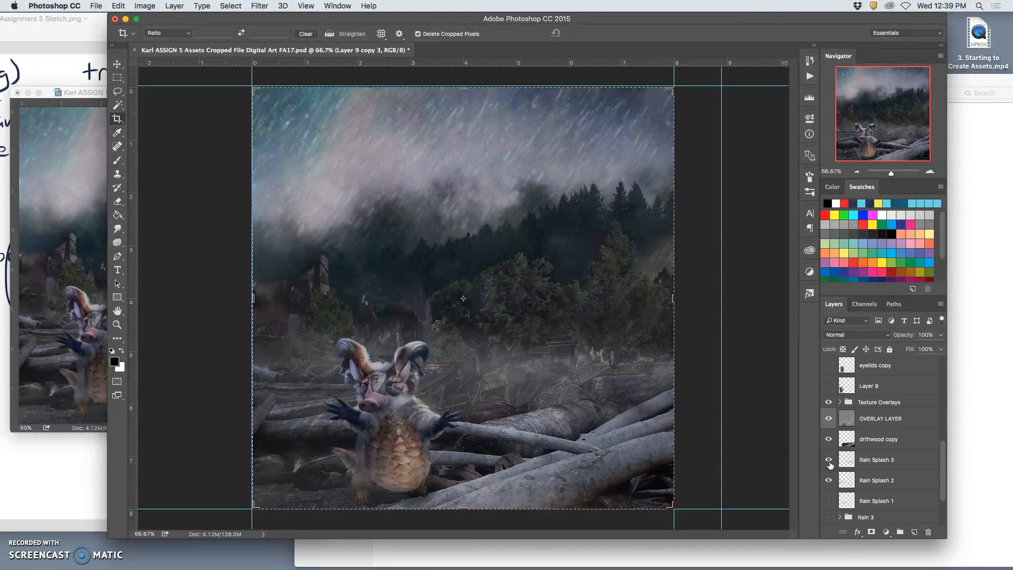
pyautogui.click(52, 322)
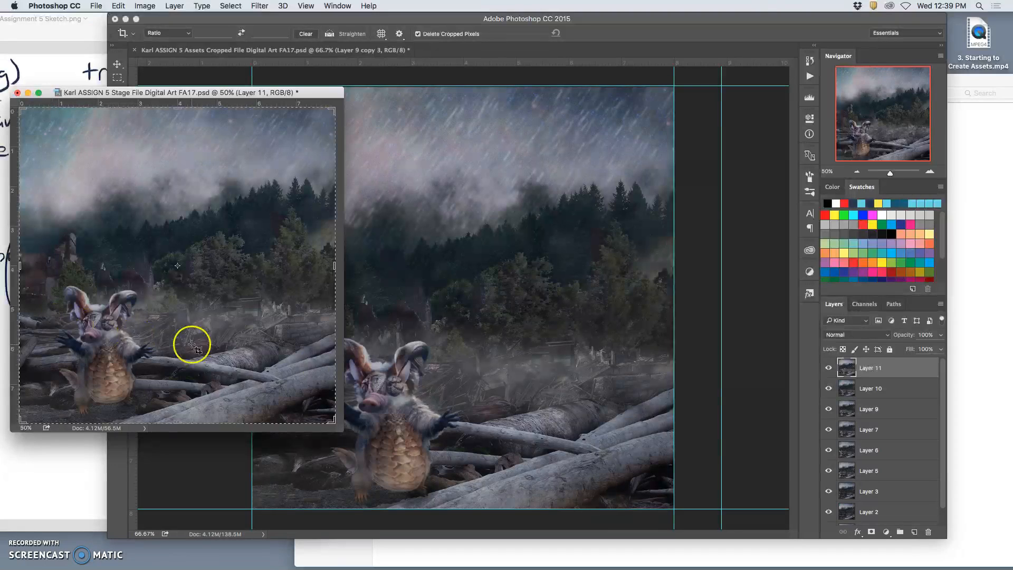
pyautogui.click(606, 384)
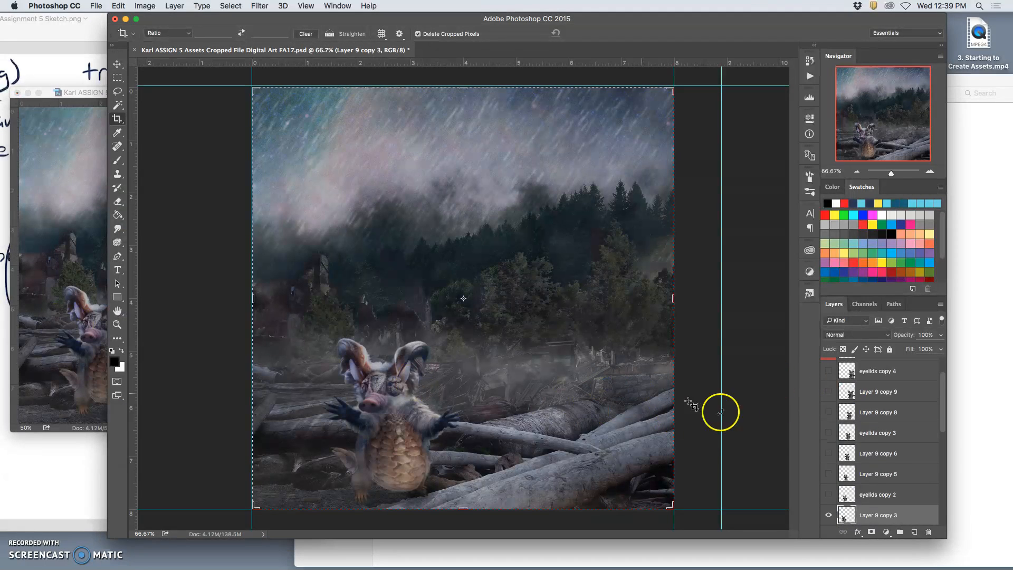
pyautogui.scroll(-5, 870, 464)
pyautogui.moveTo(836, 462); pyautogui.dragTo(833, 416)
pyautogui.click(829, 397)
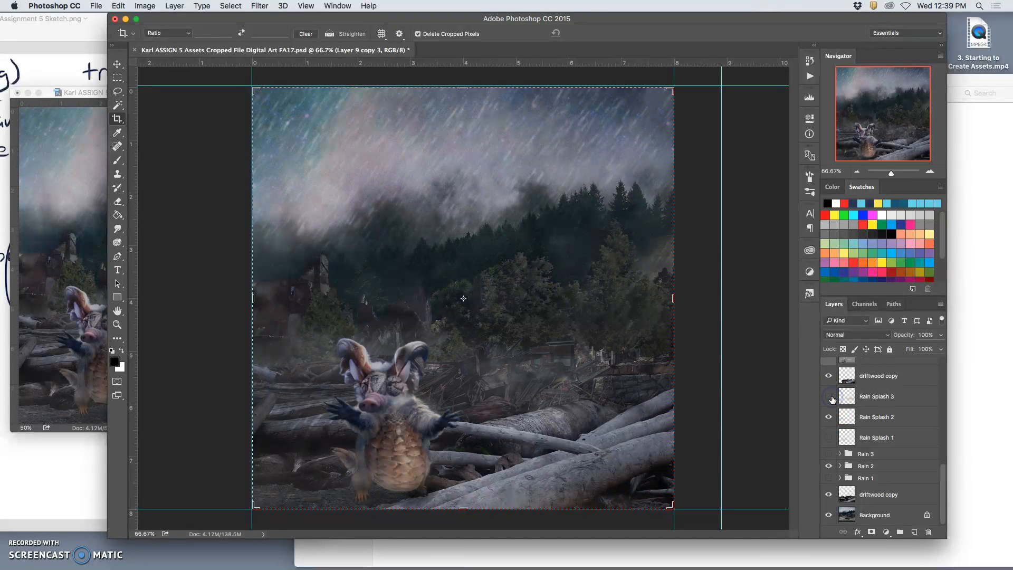
# In the assets file, show the Rain 3 group instead of Rain 2, and Rain Splash 1 instead of Rain Splash 2
pyautogui.click(77, 343)
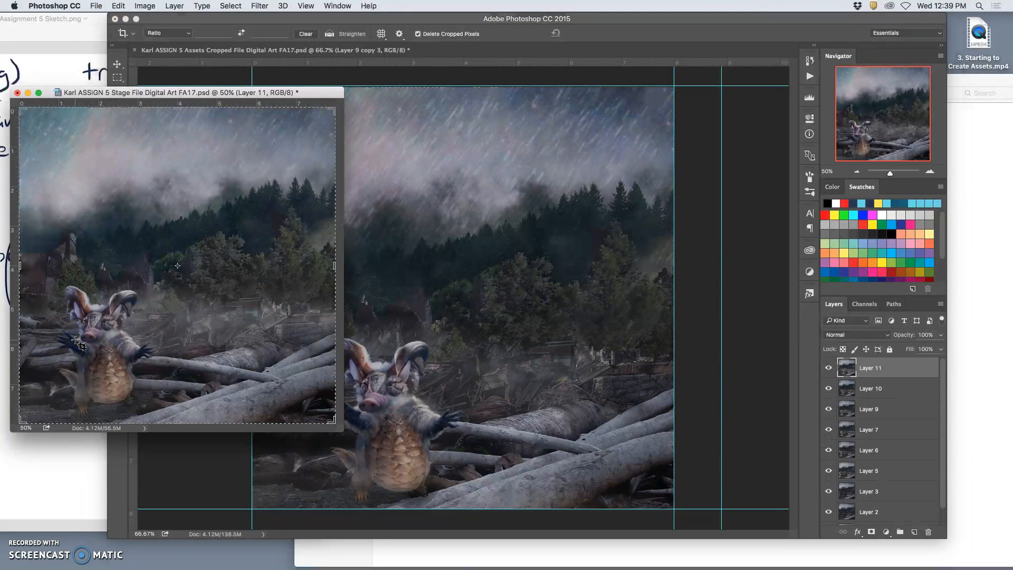
pyautogui.click(407, 357)
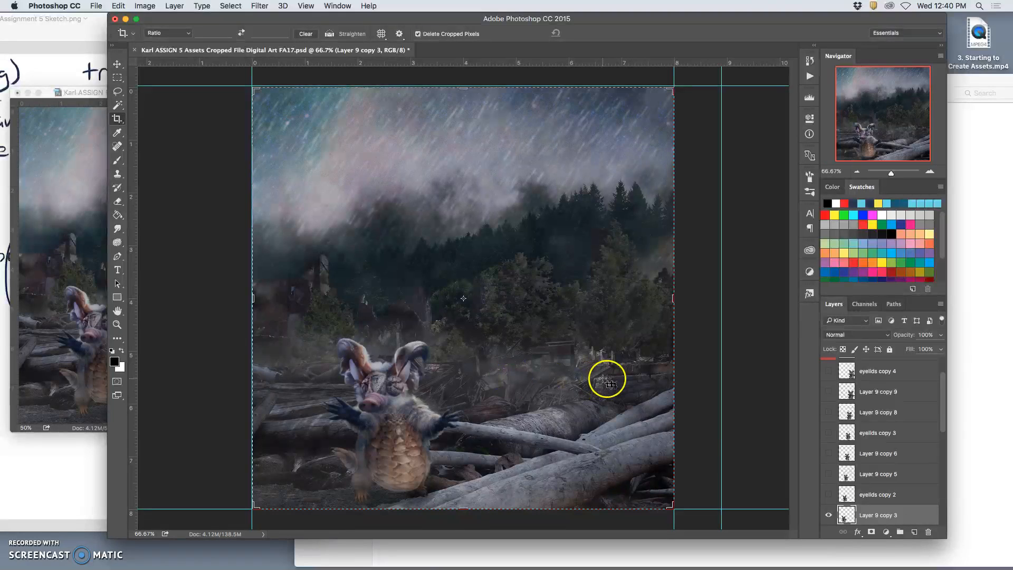
pyautogui.click(82, 256)
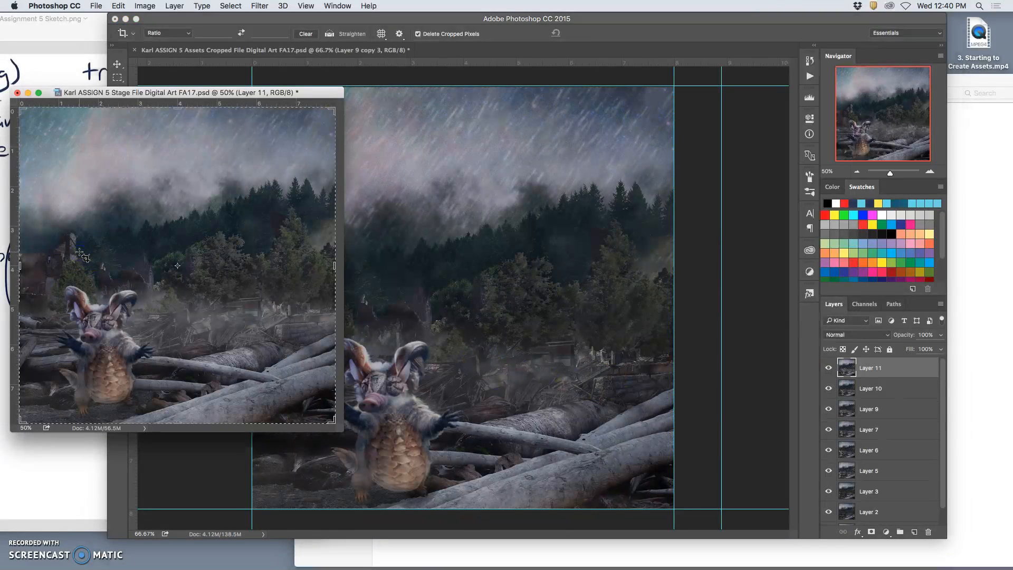
pyautogui.click(398, 260)
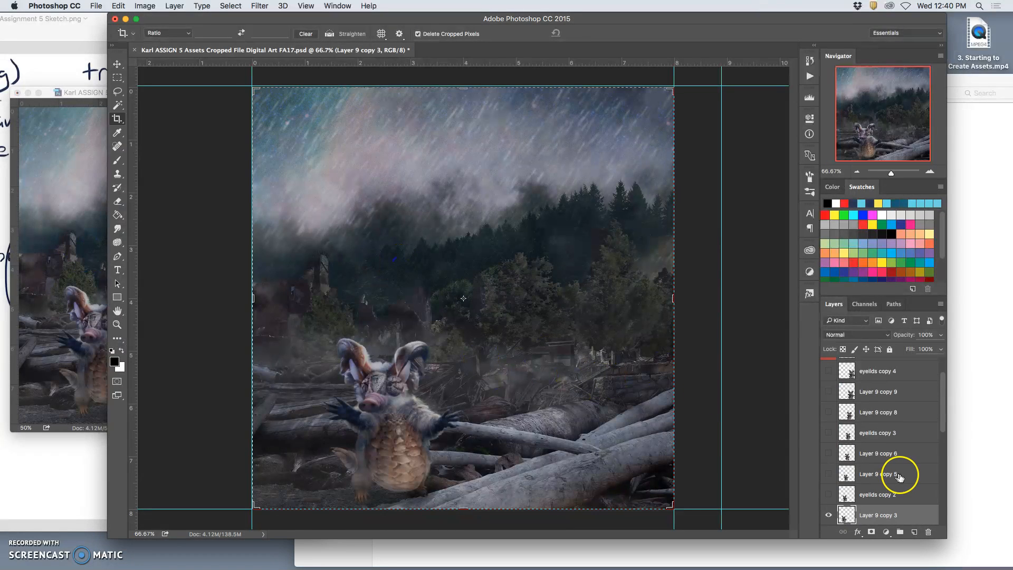
pyautogui.scroll(-3, 896, 464)
pyautogui.scroll(-5, 890, 475)
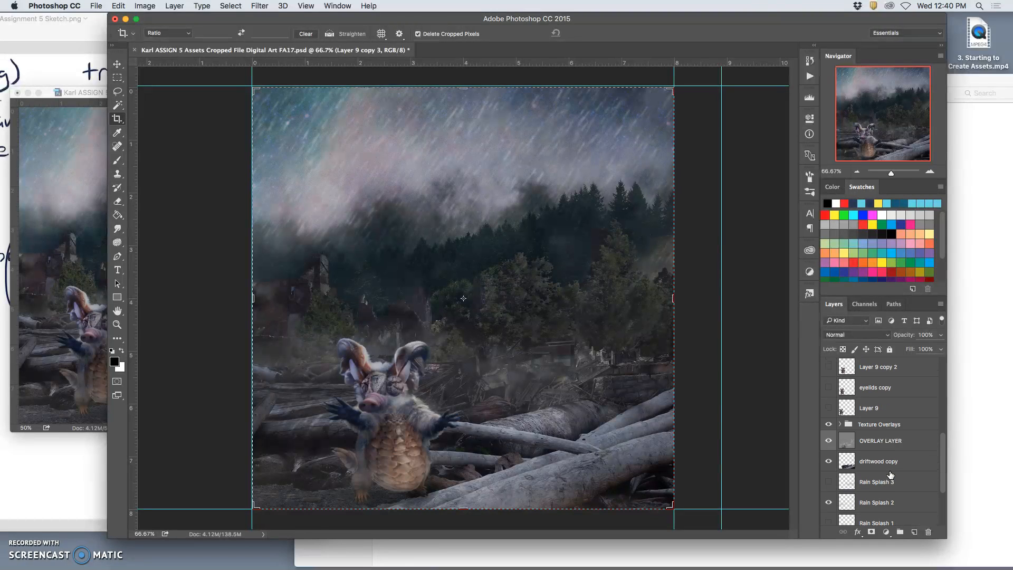
pyautogui.click(828, 483)
pyautogui.click(829, 494)
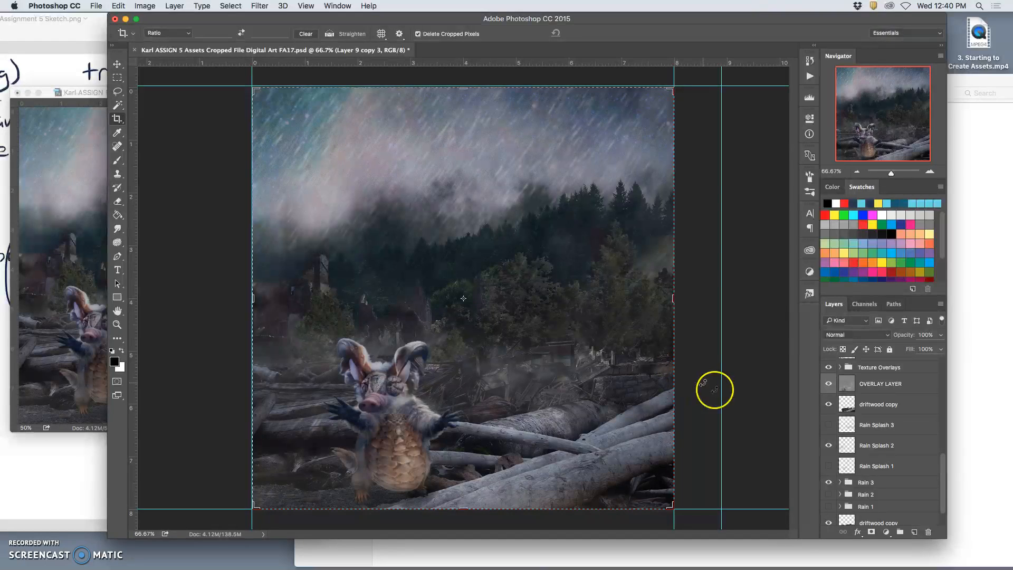
pyautogui.click(828, 466)
pyautogui.click(828, 445)
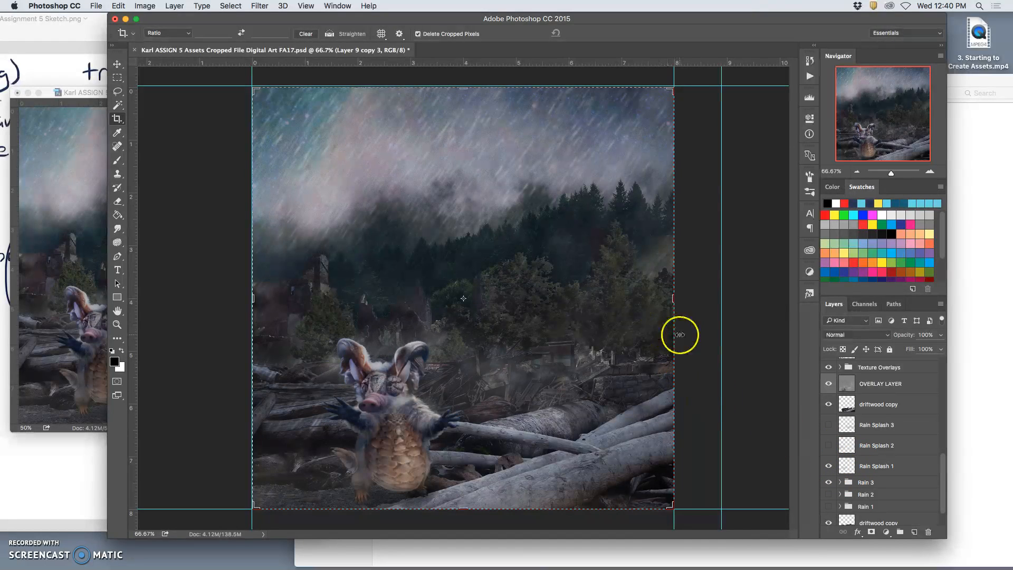
# Merge the visible assets layers into a new layer above Layer 9 copy 3 and copy that snapshot into the stage file
pyautogui.scroll(10, 897, 452)
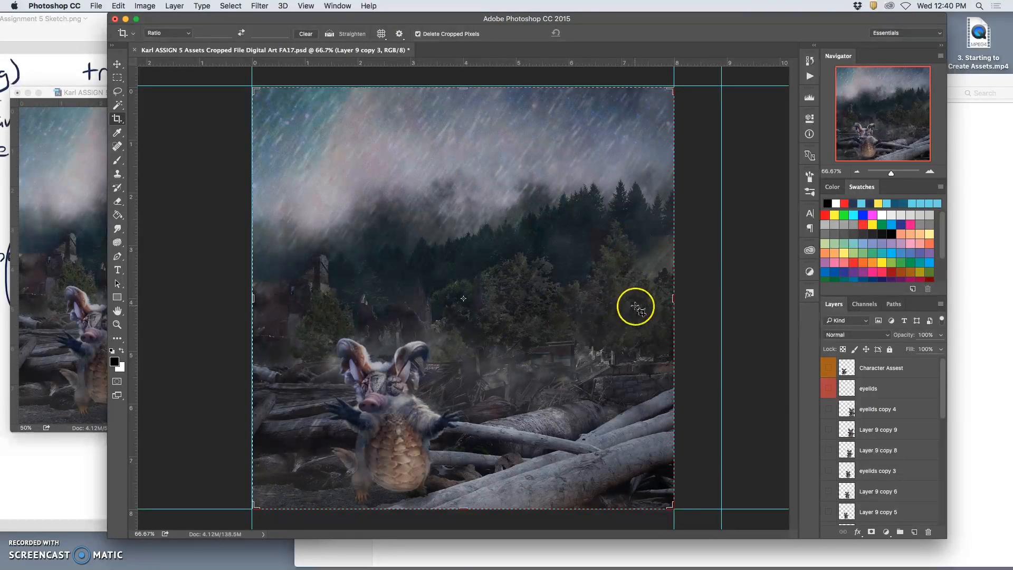
pyautogui.scroll(-5, 858, 442)
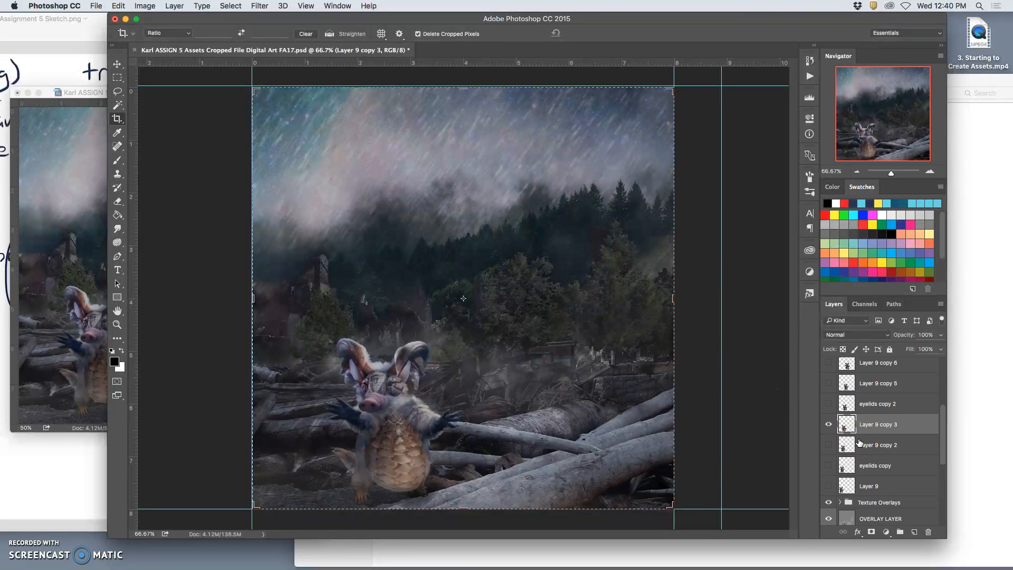
pyautogui.scroll(-8, 858, 442)
pyautogui.scroll(13, 859, 442)
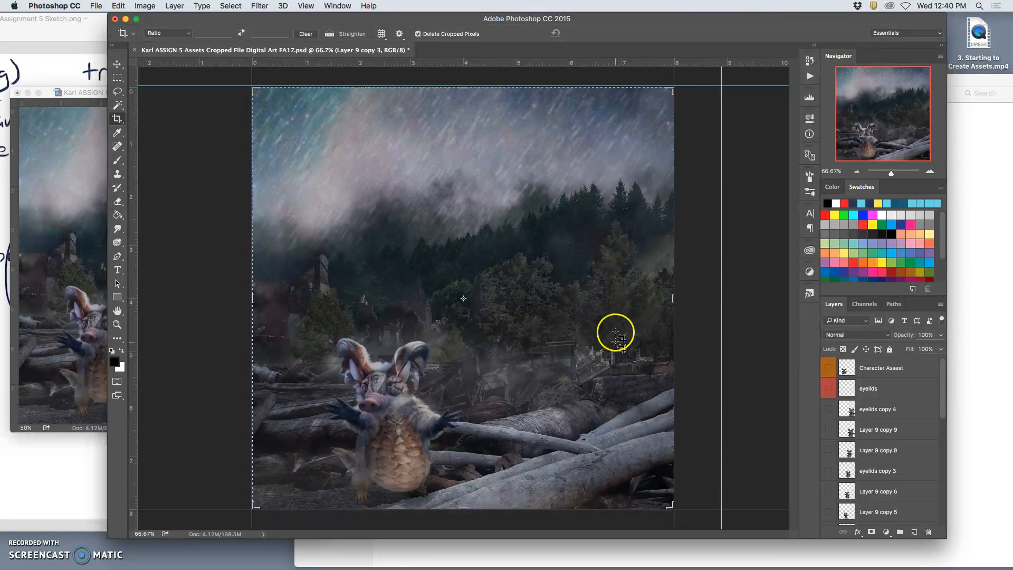
pyautogui.scroll(-2, 905, 395)
pyautogui.scroll(-2, 906, 395)
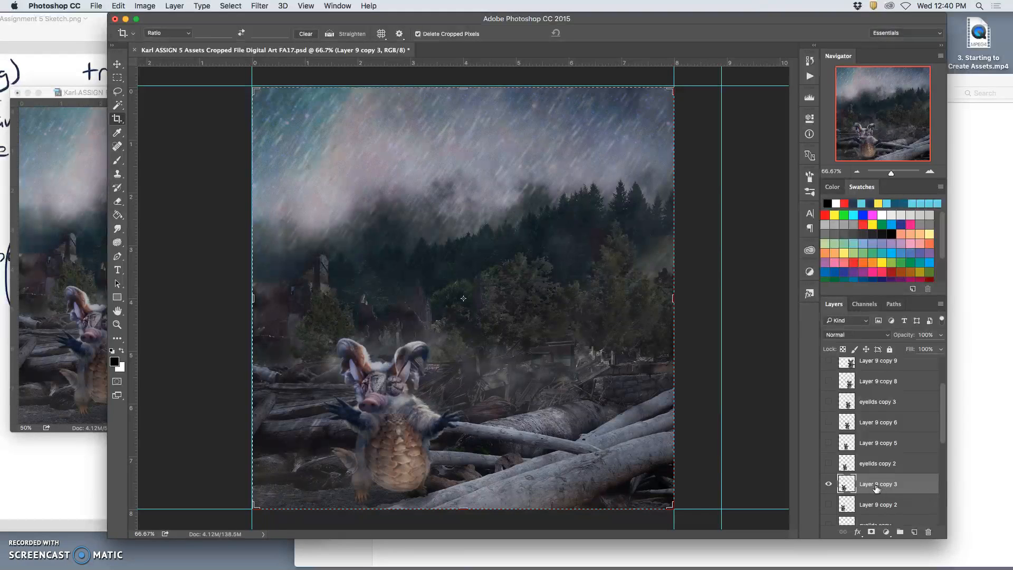
pyautogui.click(174, 5)
pyautogui.keyDown('alt'); pyautogui.click(216, 395); pyautogui.keyUp('alt')
pyautogui.press('v')
pyautogui.moveTo(304, 171); pyautogui.dragTo(119, 177)
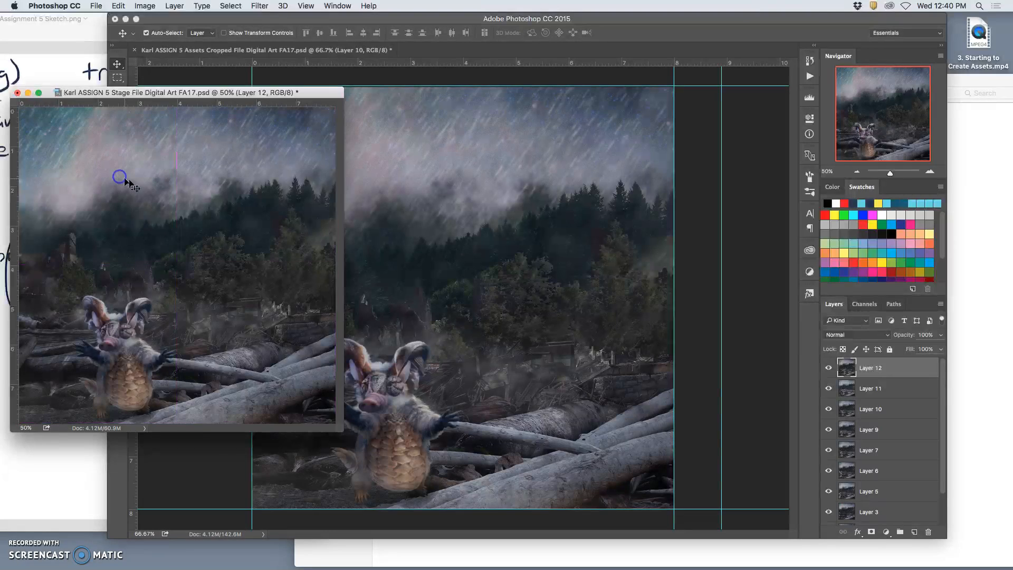
# Delete the merged snapshot from the assets file and show eyelids copy 2 in place of Layer 9 copy 3
pyautogui.click(551, 291)
pyautogui.press('Delete')
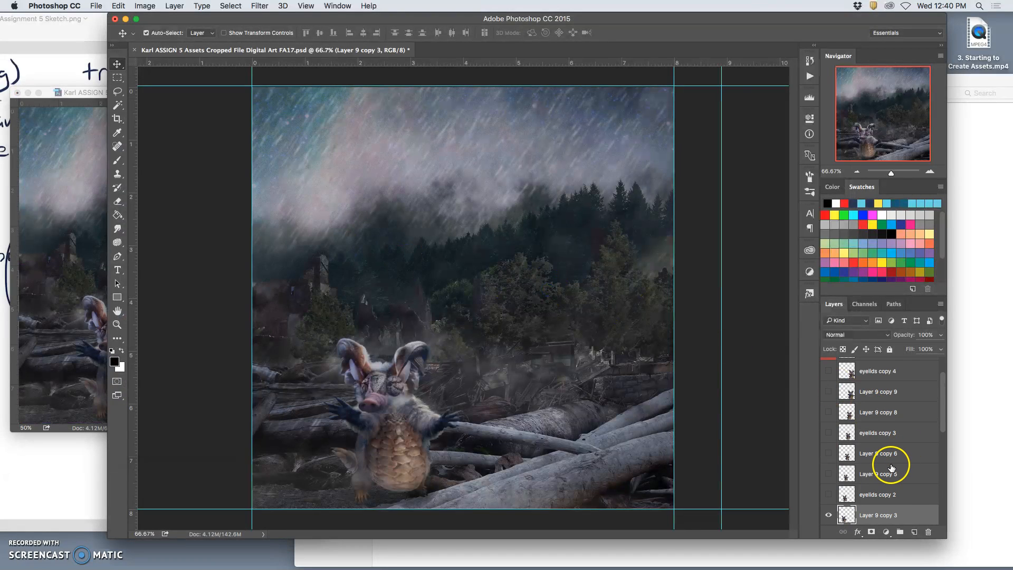
pyautogui.click(830, 495)
pyautogui.click(829, 515)
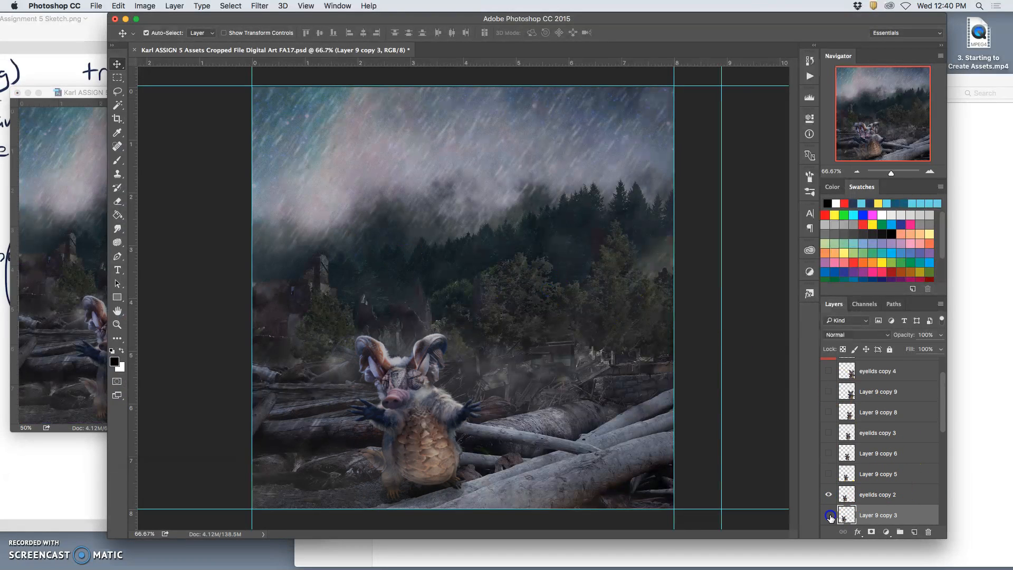
pyautogui.click(869, 494)
# Show the Rain 2 group instead of Rain 3, and Rain Splash 3 instead of Rain Splash 1
pyautogui.scroll(-10, 868, 446)
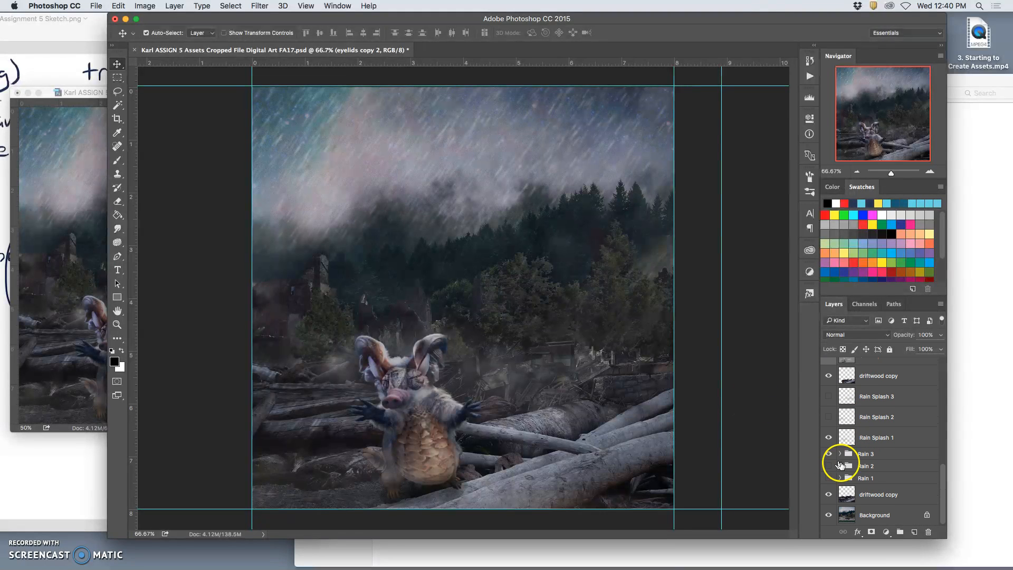
pyautogui.click(828, 466)
pyautogui.click(829, 453)
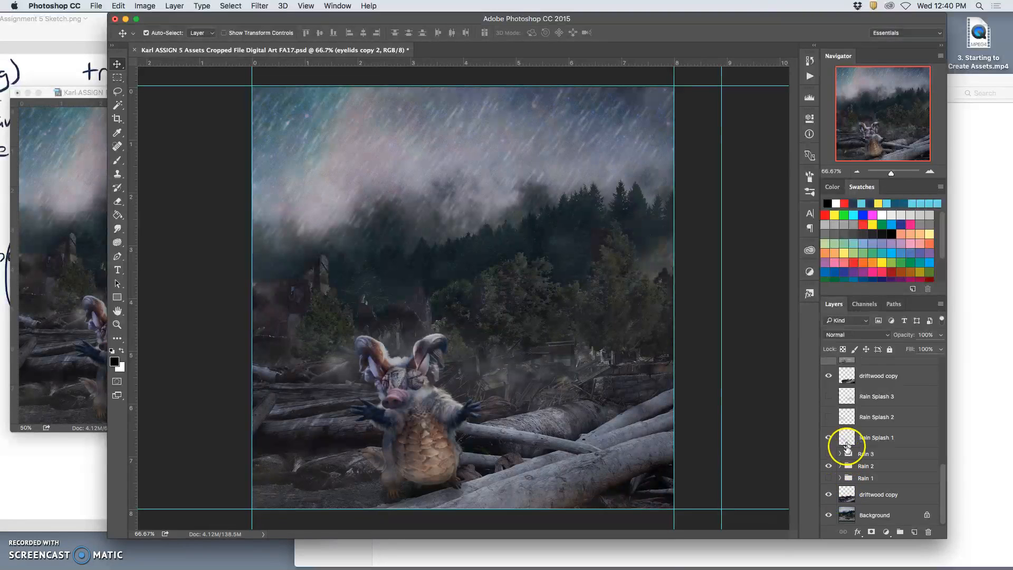
pyautogui.click(828, 397)
pyautogui.click(829, 416)
pyautogui.click(829, 437)
pyautogui.click(830, 417)
# Merge the visible assets layers into a new layer above eyelids copy 2 and copy that snapshot into the stage file
pyautogui.scroll(10, 907, 388)
pyautogui.scroll(1, 905, 388)
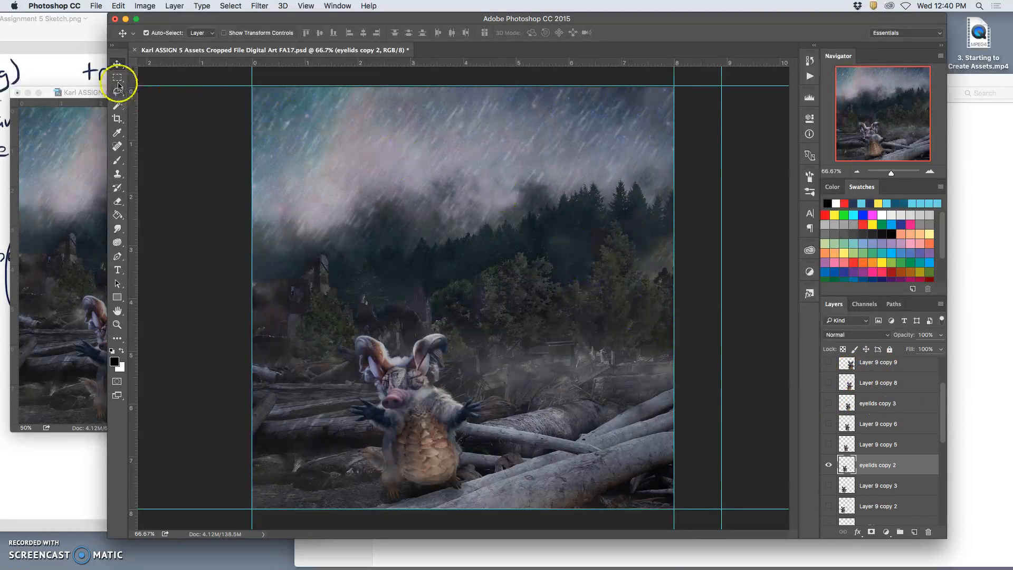
pyautogui.scroll(3, 909, 481)
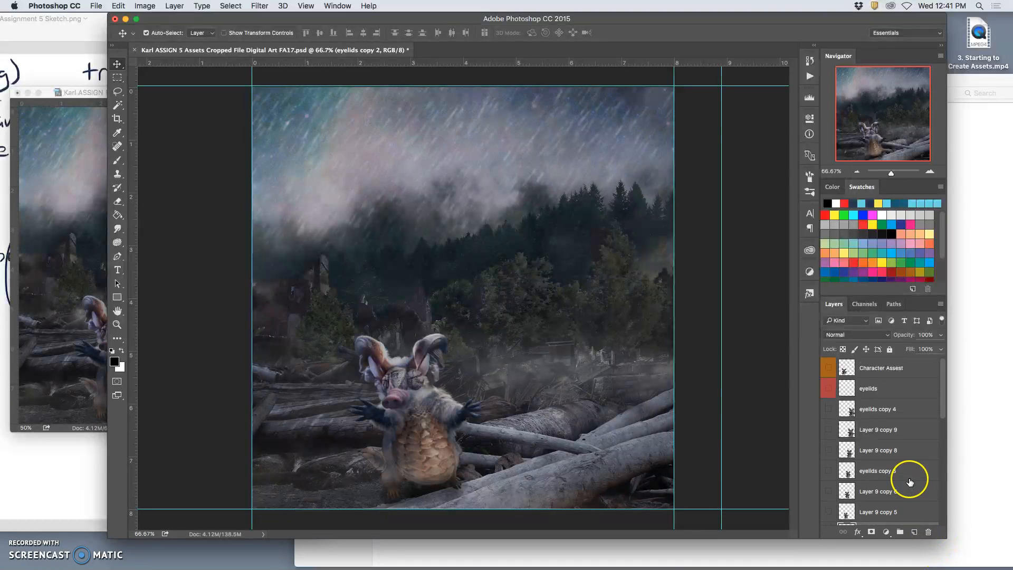
pyautogui.scroll(-5, 883, 430)
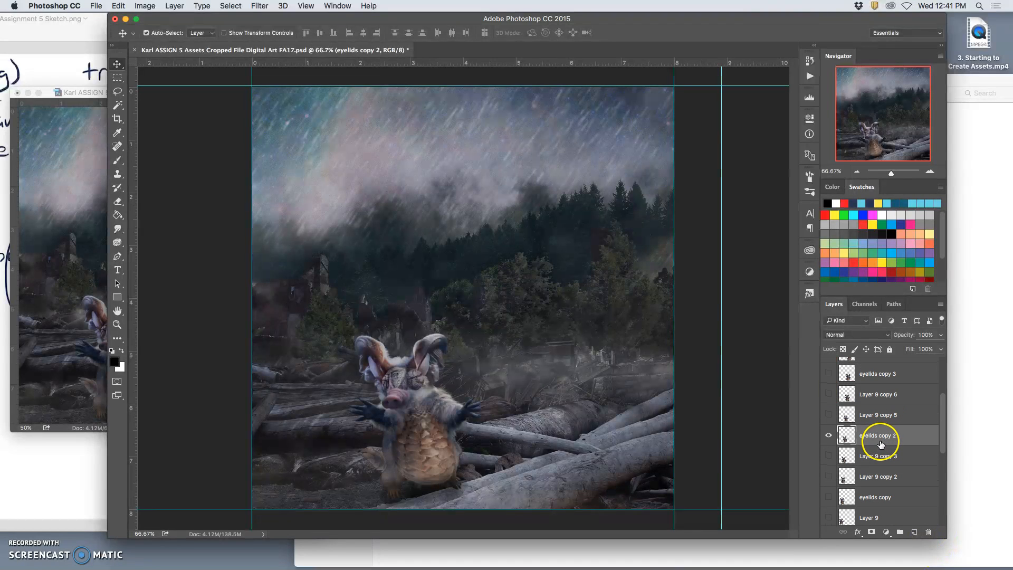
pyautogui.click(175, 6)
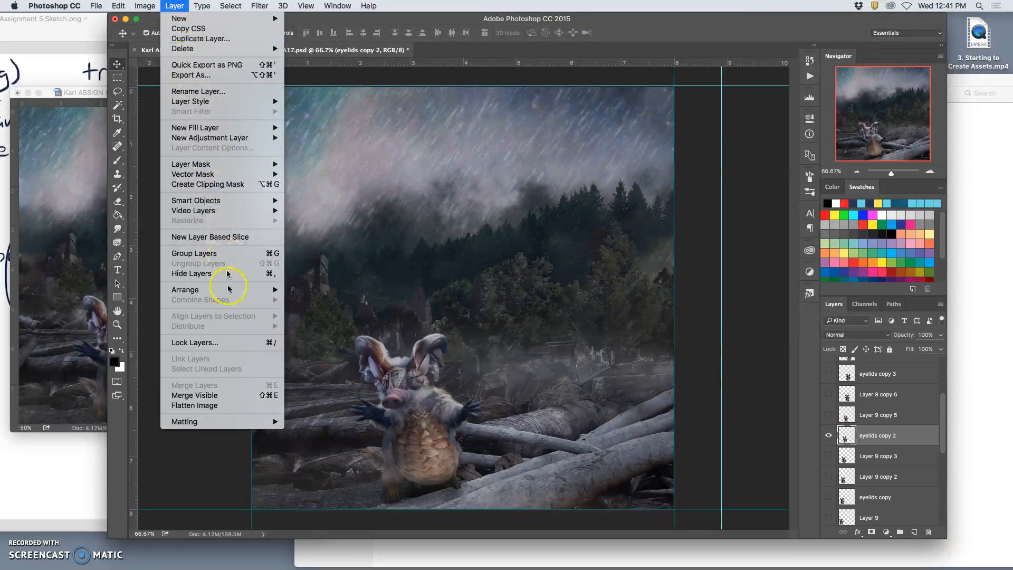
pyautogui.keyDown('alt'); pyautogui.click(211, 395); pyautogui.keyUp('alt')
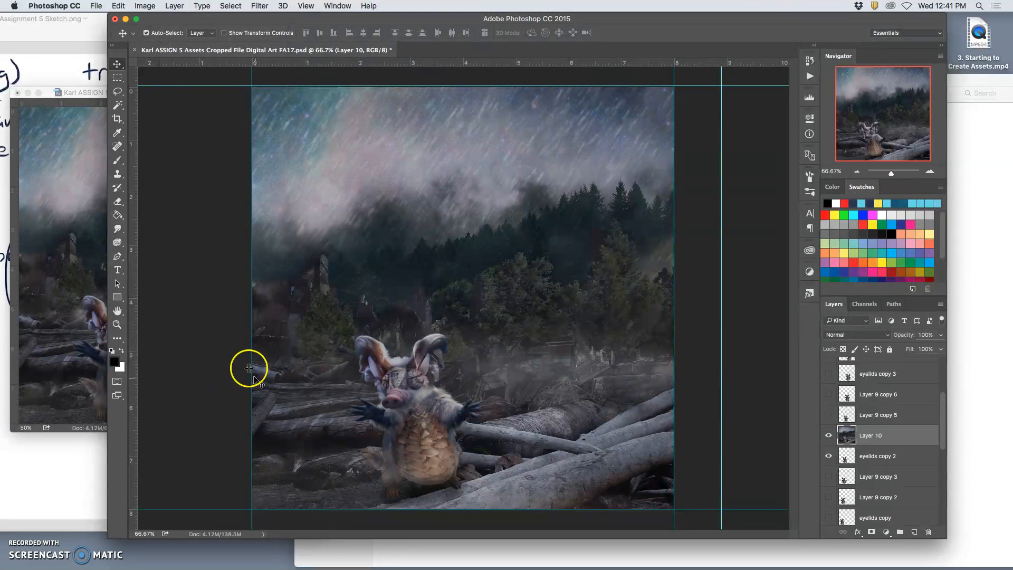
pyautogui.moveTo(276, 169); pyautogui.dragTo(131, 188)
# Enlarge the stage file's window and place guides along the edges of its canvas
pyautogui.moveTo(344, 431); pyautogui.dragTo(420, 487)
pyautogui.moveTo(242, 104); pyautogui.dragTo(242, 134)
pyautogui.moveTo(17, 202); pyautogui.dragTo(374, 215)
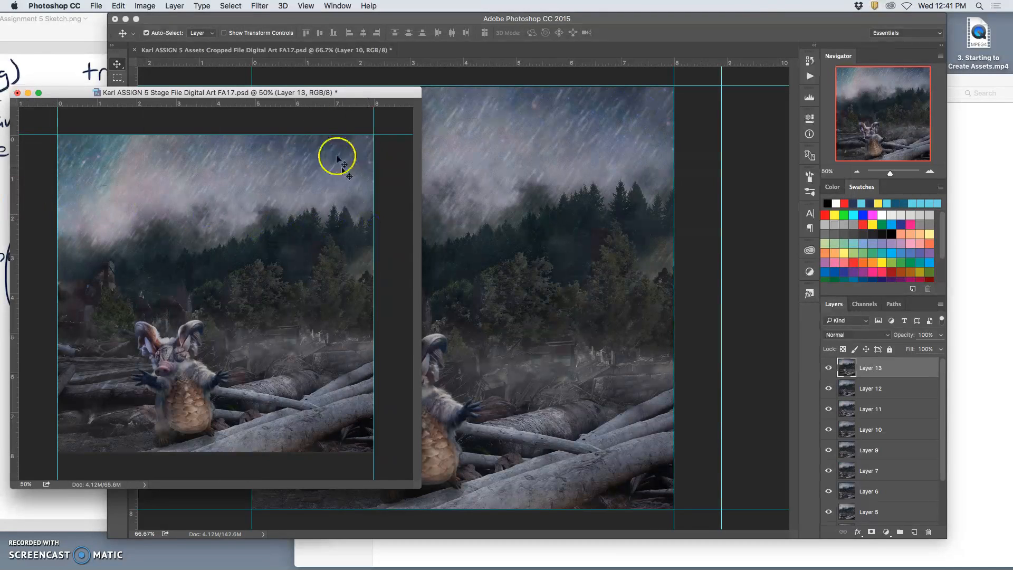
pyautogui.moveTo(315, 105); pyautogui.dragTo(311, 450)
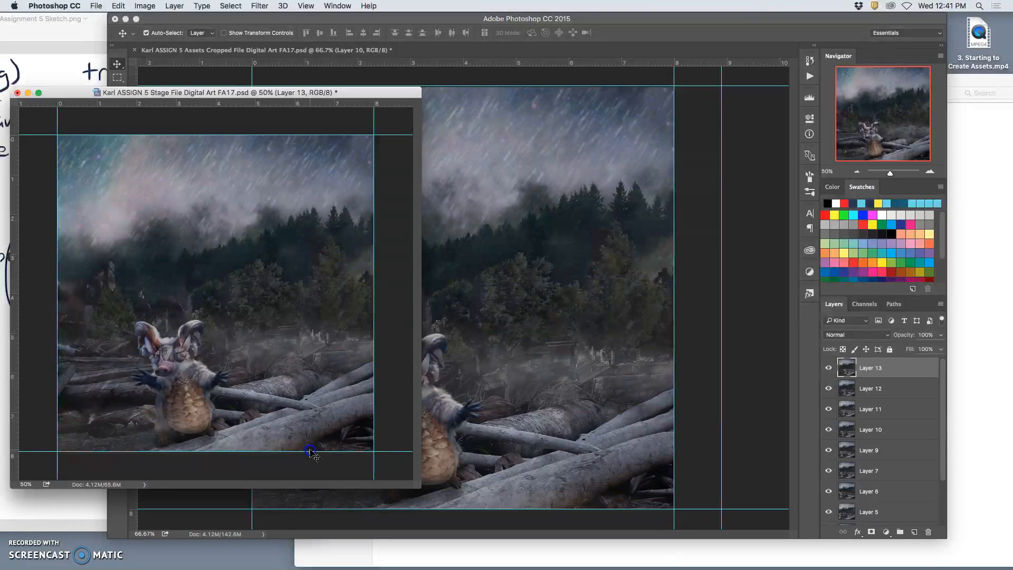
# Delete the merged Layer 10 from the cropped assets file and save the file
pyautogui.click(605, 393)
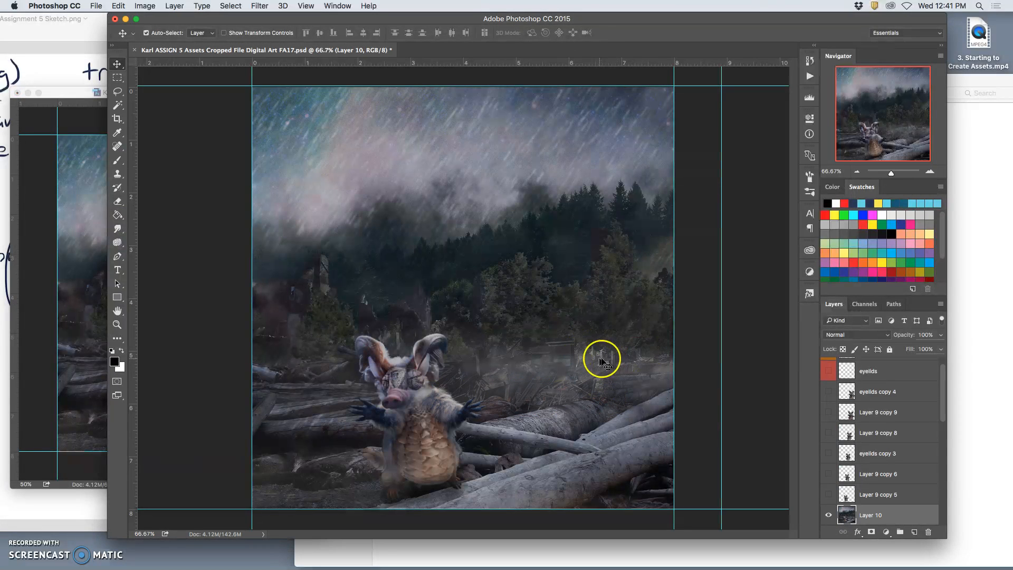
pyautogui.press('super+s')
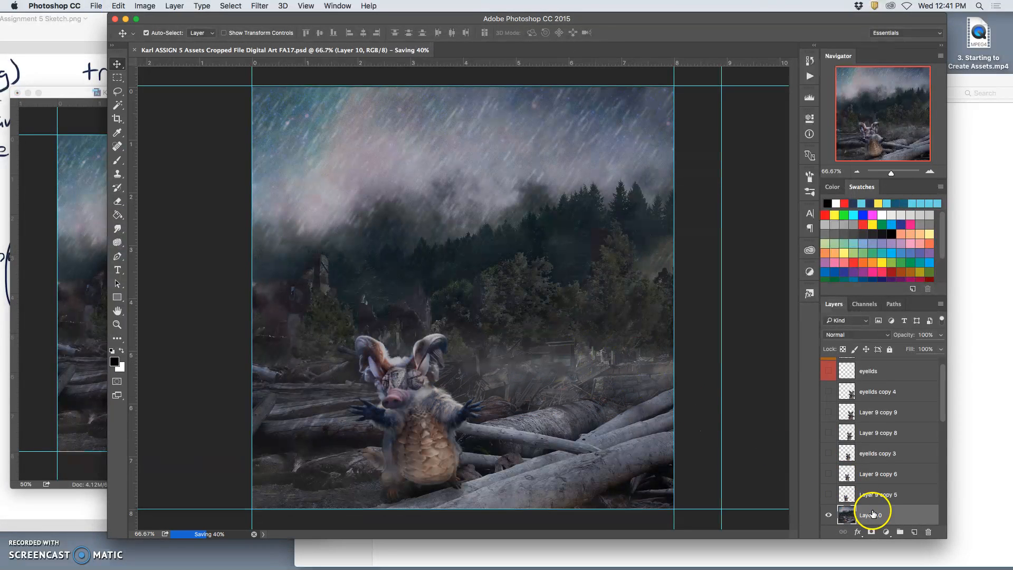
pyautogui.press('Delete')
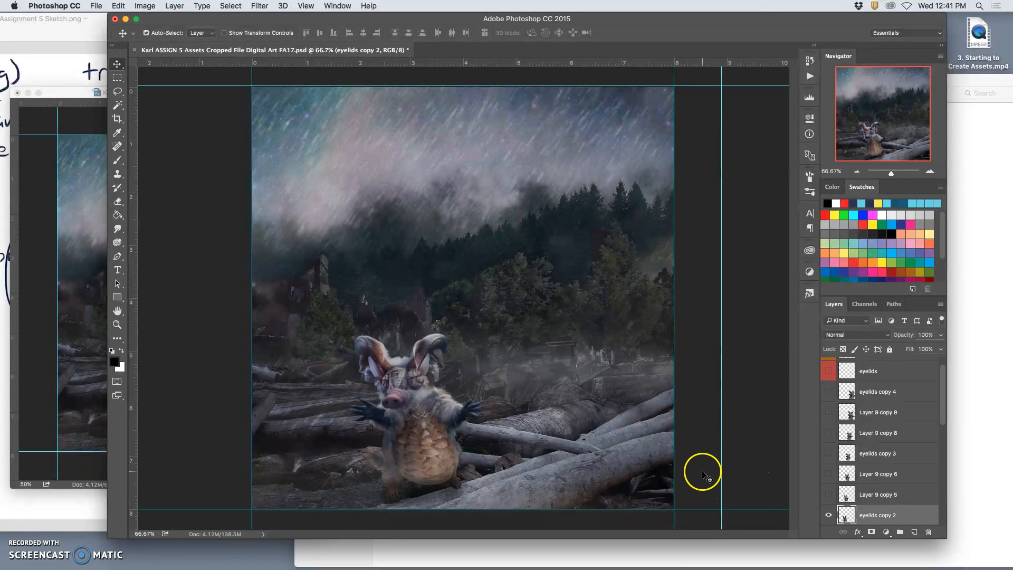
pyautogui.press('super+s')
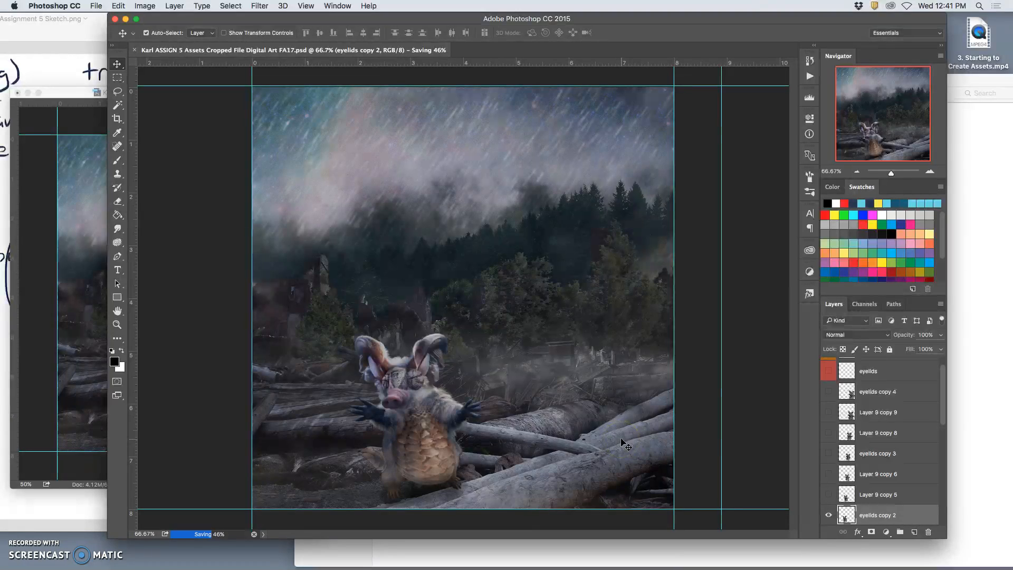
# Dock the floating stage file beside the assets file as a tabbed document and hide its guides
pyautogui.click(83, 94)
pyautogui.moveTo(83, 94); pyautogui.dragTo(368, 55)
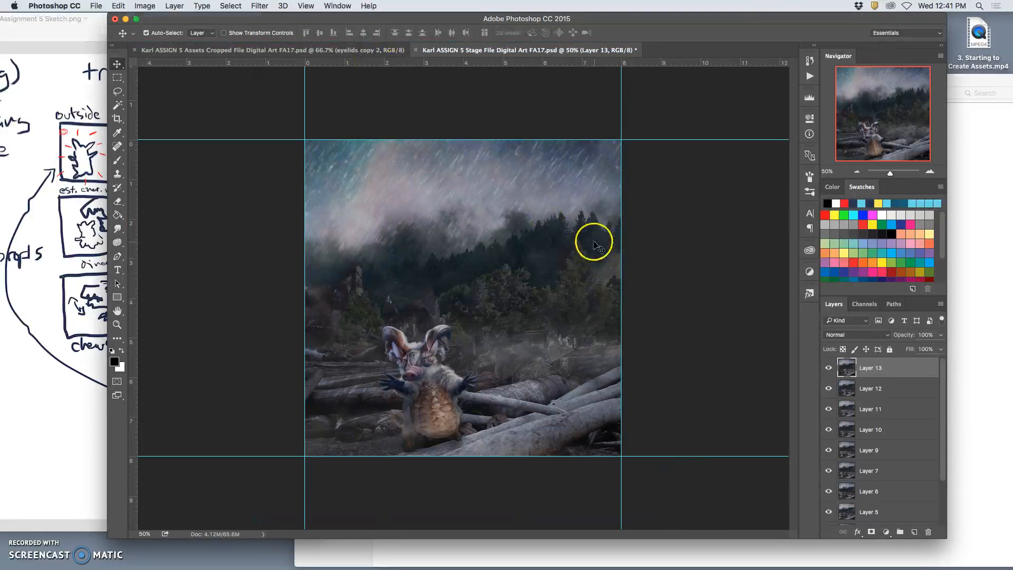
pyautogui.press('super+semicolon')
pyautogui.scroll(-3, 876, 413)
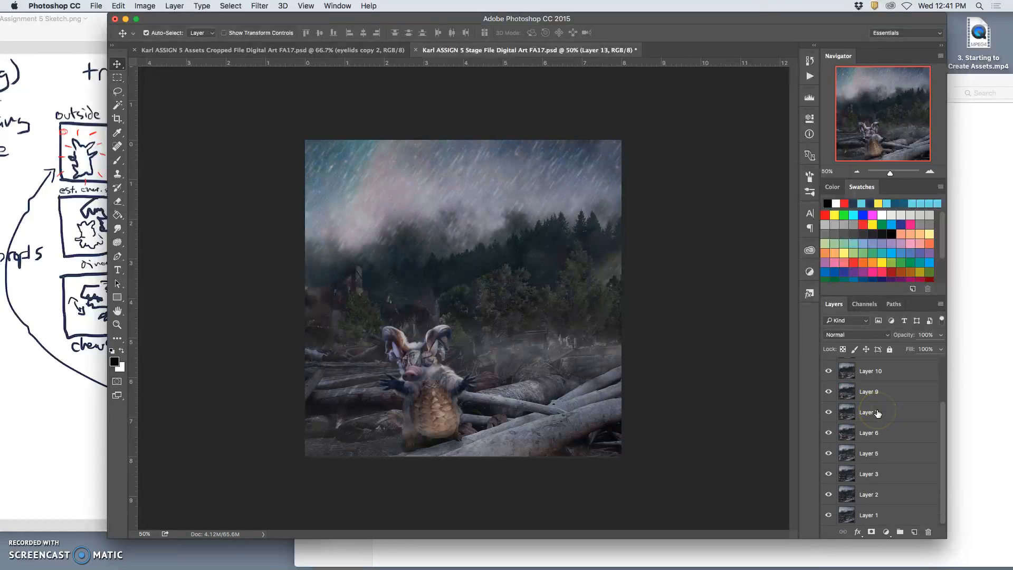
pyautogui.scroll(3, 877, 412)
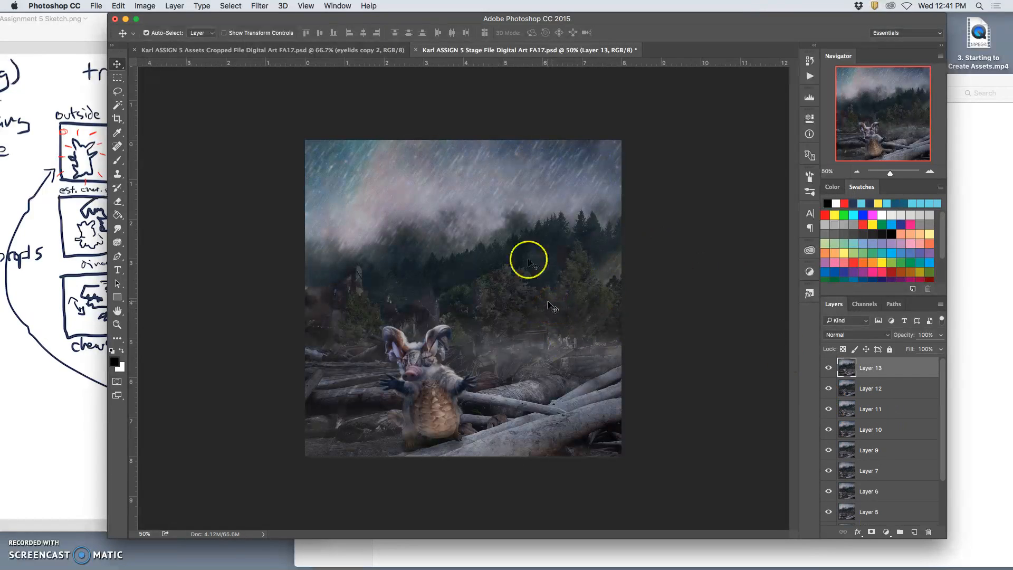
# Open the Timeline for the stage file and set its creation type to Create Frame Animation
pyautogui.click(338, 5)
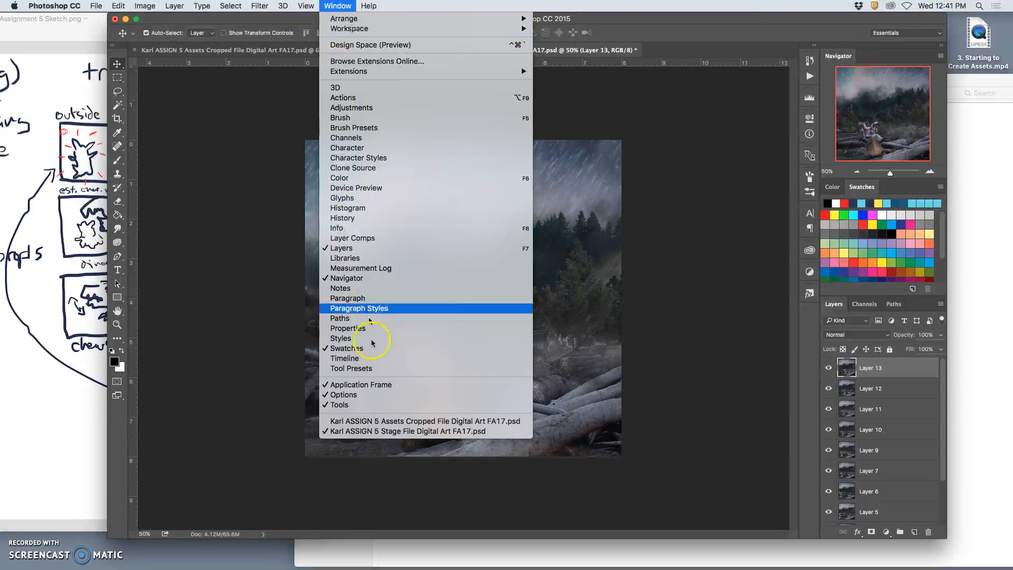
pyautogui.click(340, 360)
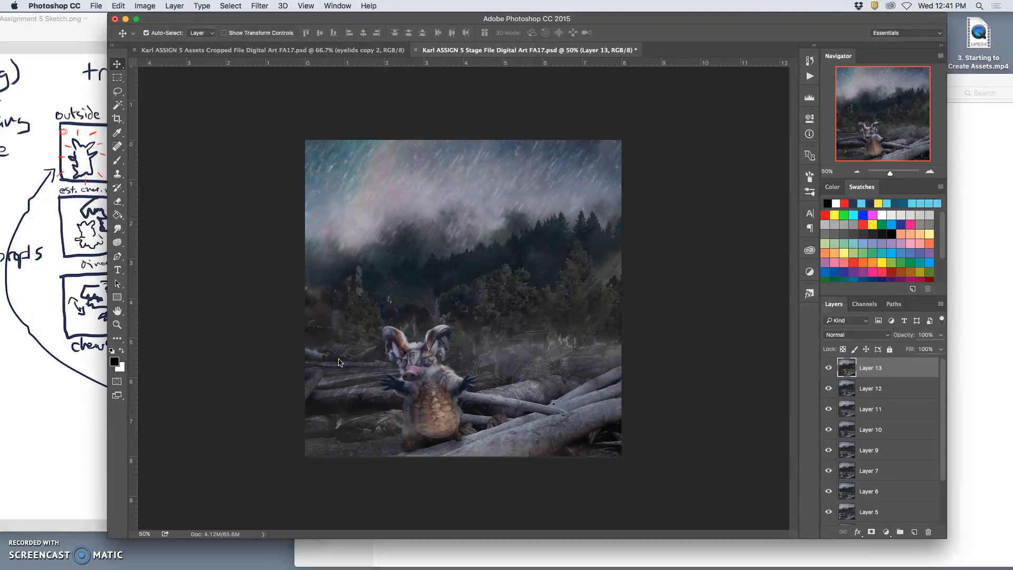
pyautogui.click(711, 484)
pyautogui.moveTo(475, 450); pyautogui.dragTo(221, 535)
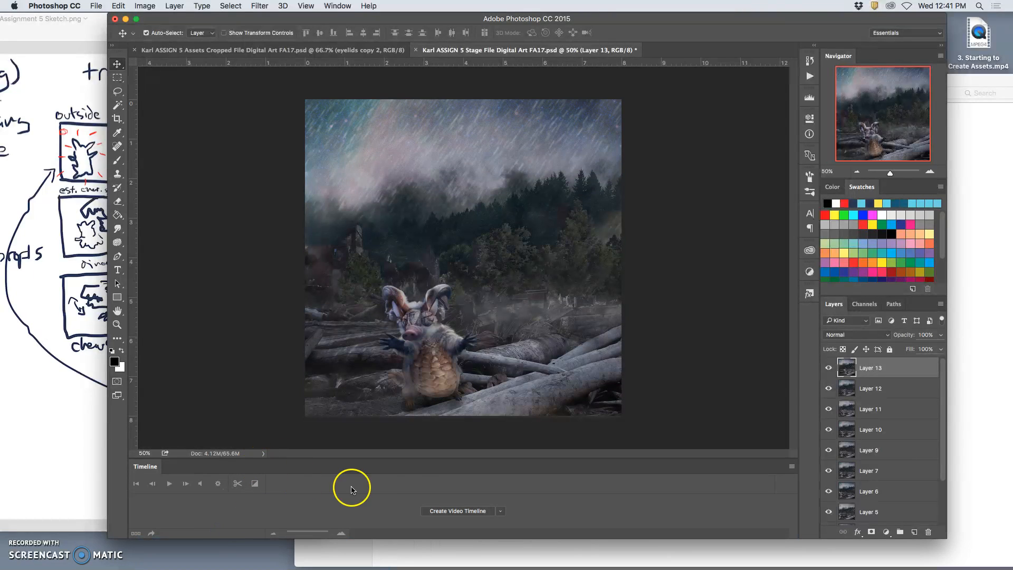
pyautogui.click(501, 511)
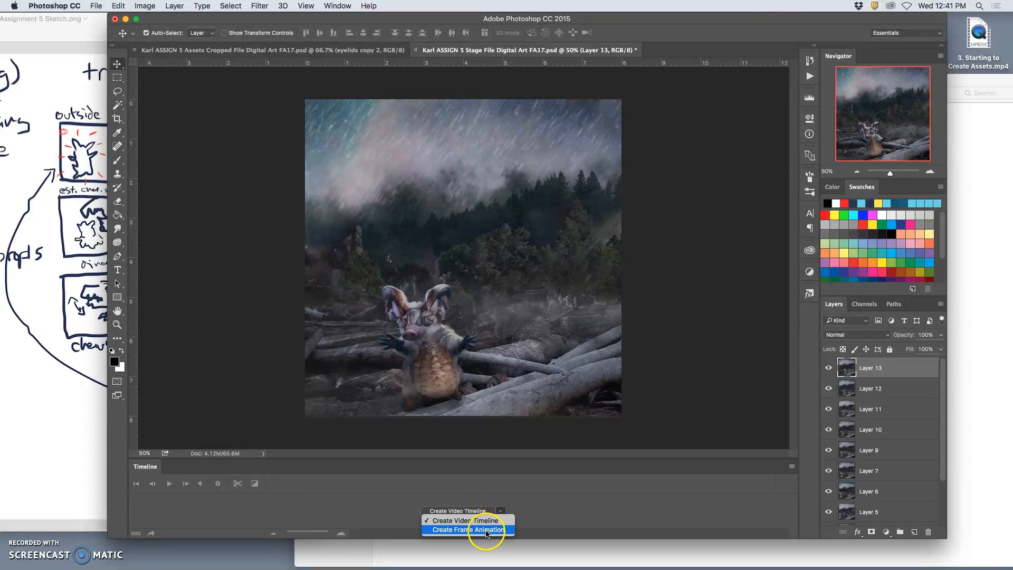
pyautogui.click(482, 530)
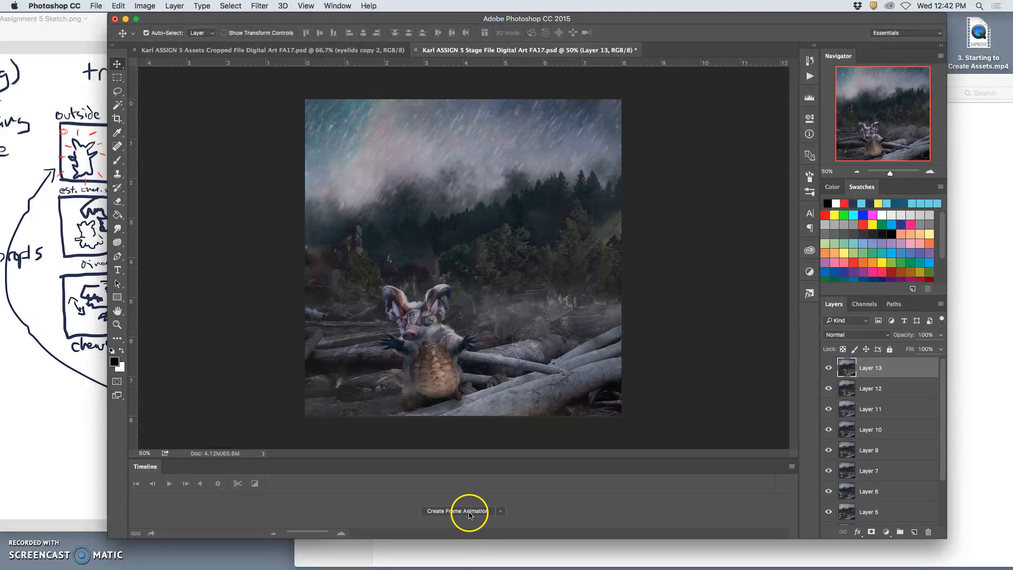
# Create the frame animation for the stage file and make frames from all of its layers
pyautogui.click(470, 512)
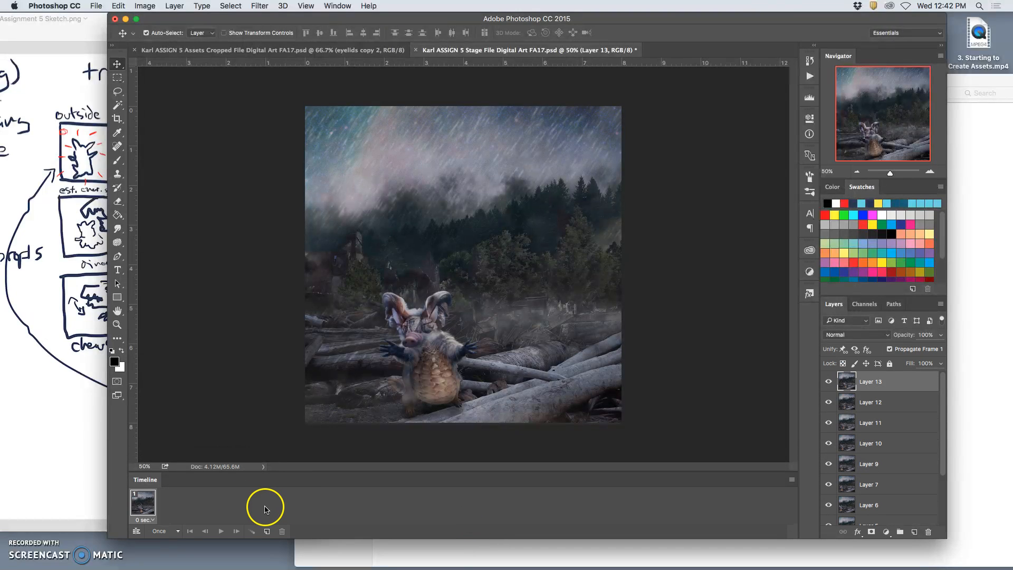
pyautogui.click(791, 480)
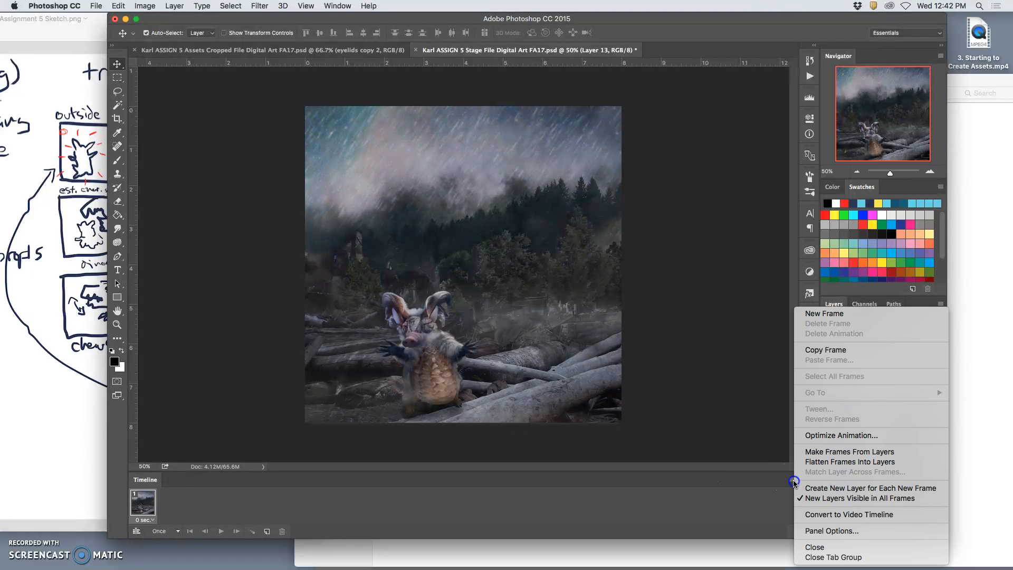
pyautogui.click(861, 453)
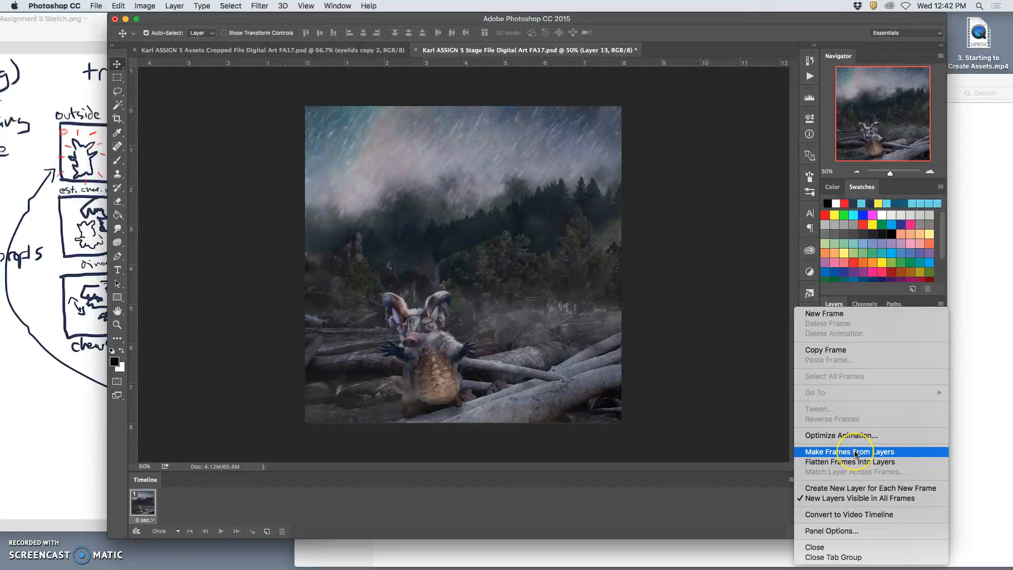
pyautogui.click(855, 453)
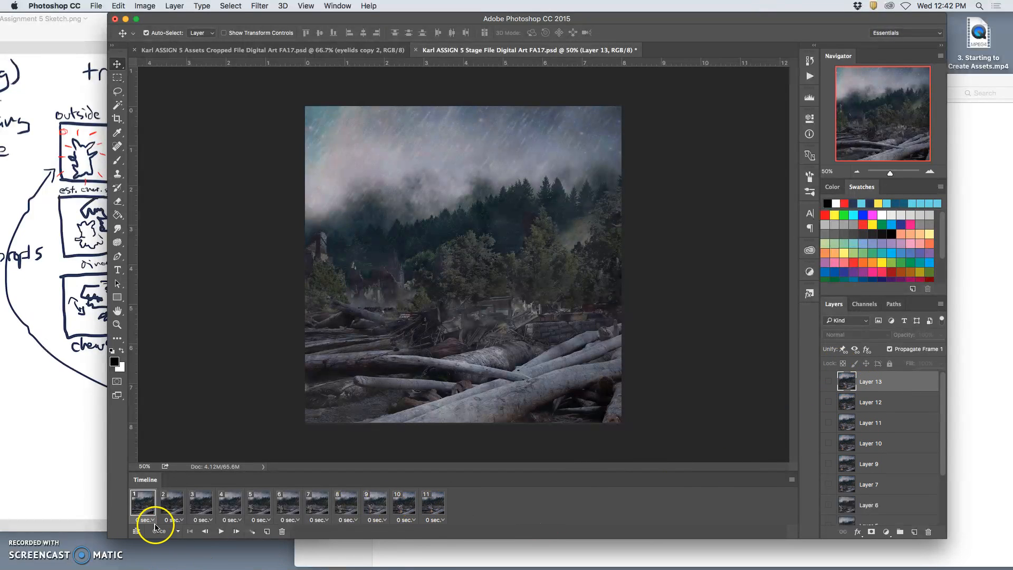
# Set the frame delay of all animation frames to 0.3 seconds
pyautogui.click(443, 521)
pyautogui.click(443, 506)
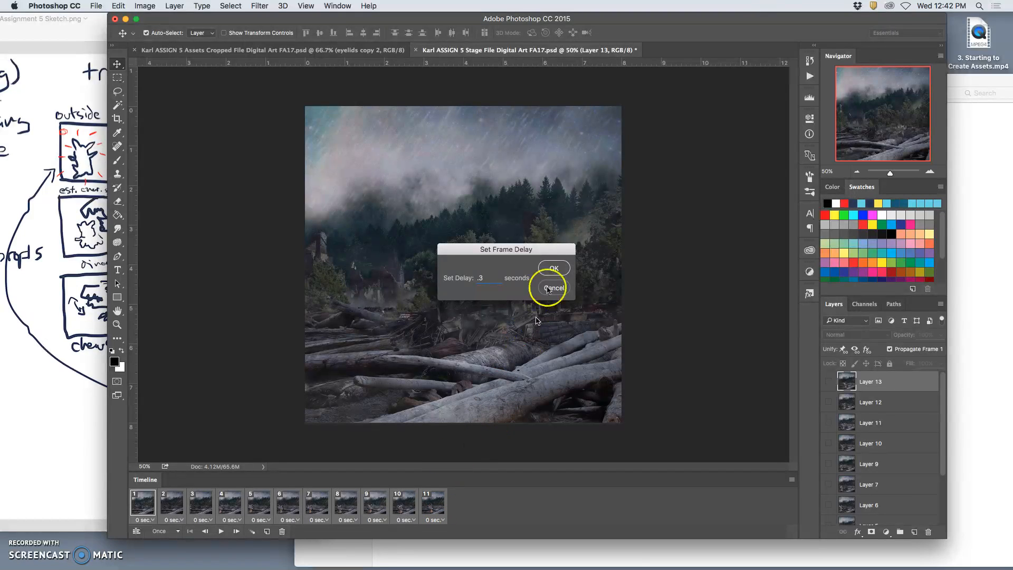
pyautogui.click(554, 267)
pyautogui.click(409, 509)
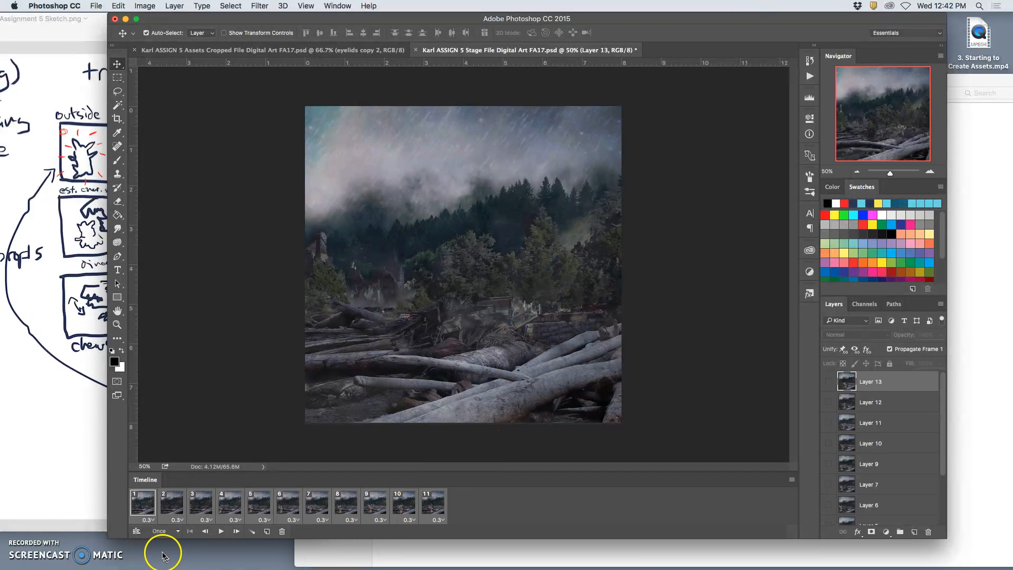
# Set the animation's looping to Forever and play it as a preview, stopping partway through
pyautogui.click(172, 533)
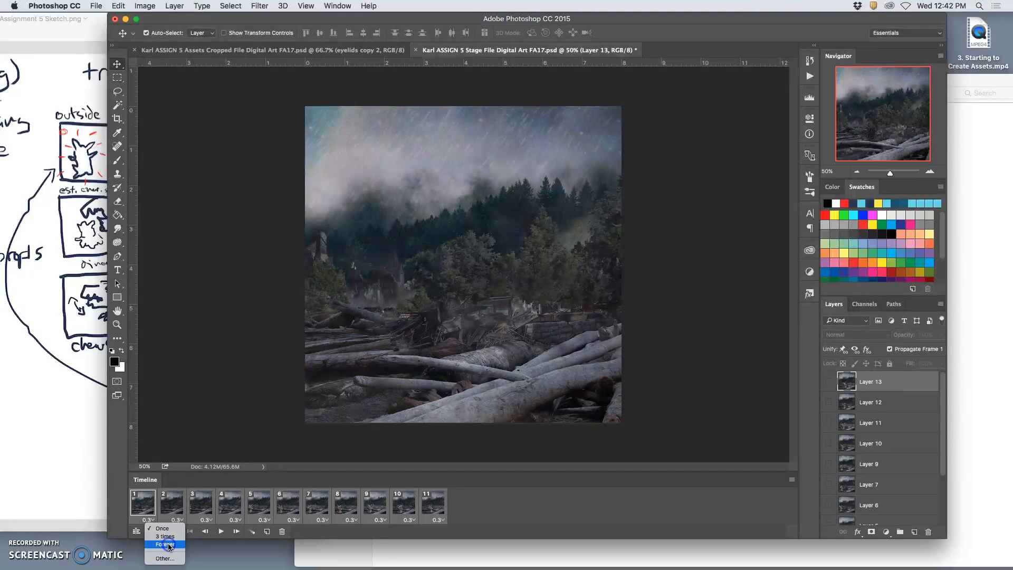
pyautogui.click(168, 545)
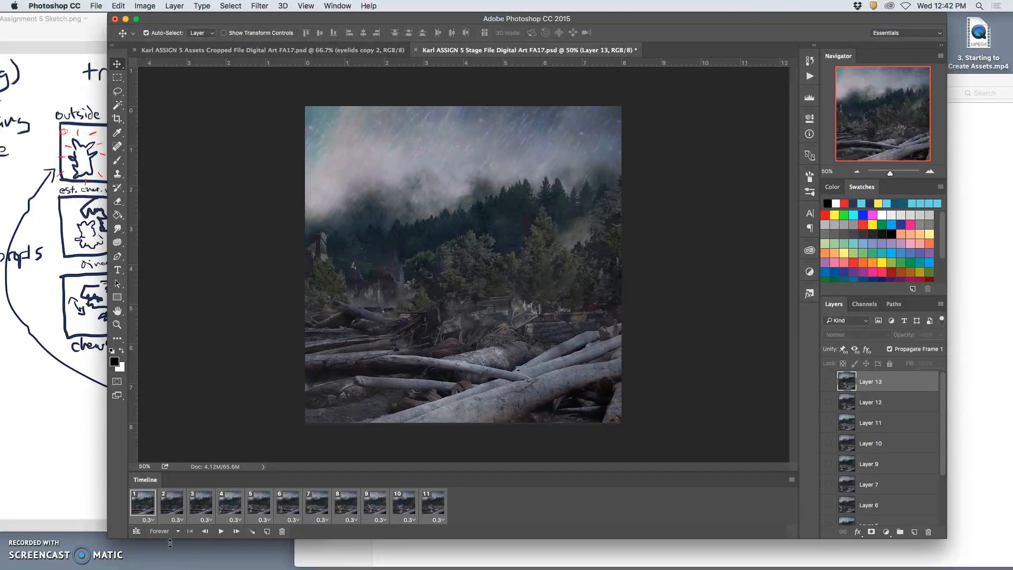
pyautogui.click(221, 532)
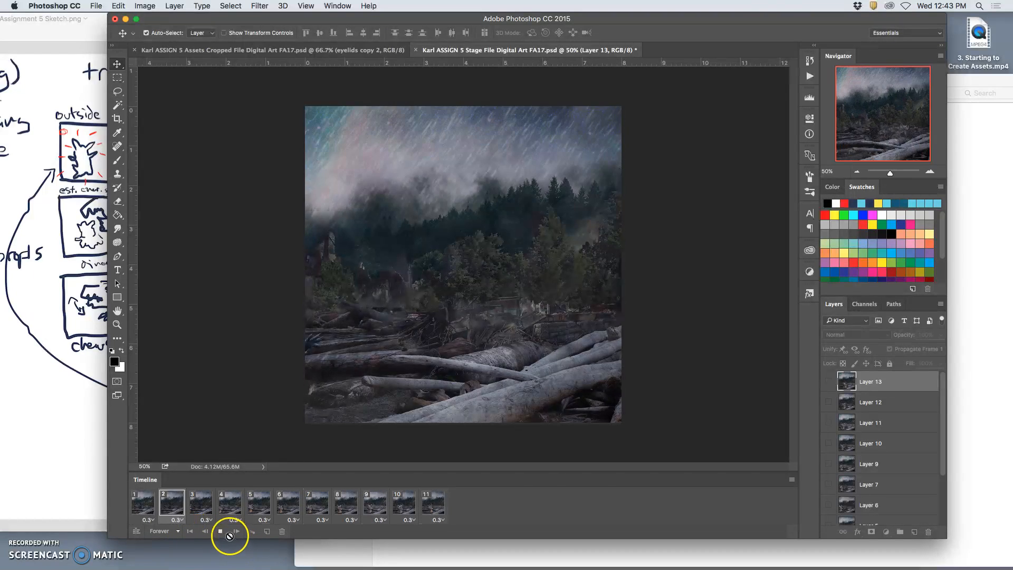
pyautogui.click(222, 533)
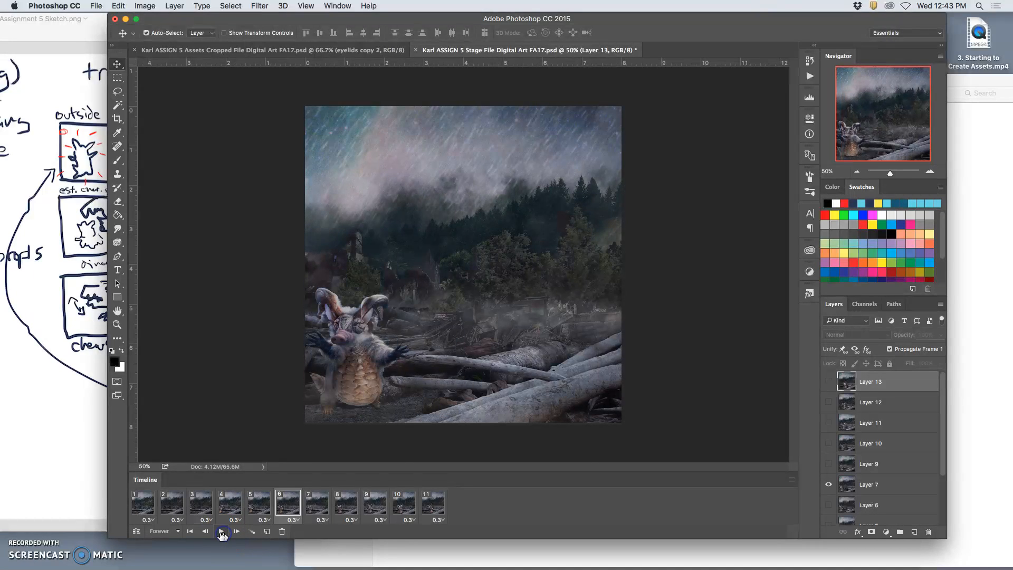
# Select all frames from the first to the eleventh and delete them from the timeline
pyautogui.click(148, 511)
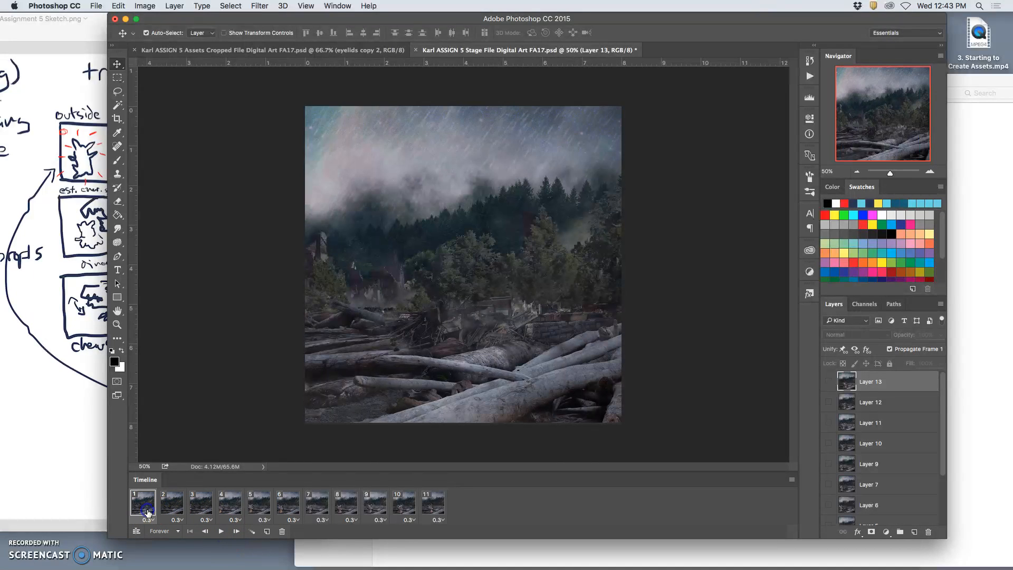
pyautogui.keyDown('shift'); pyautogui.click(433, 508); pyautogui.keyUp('shift')
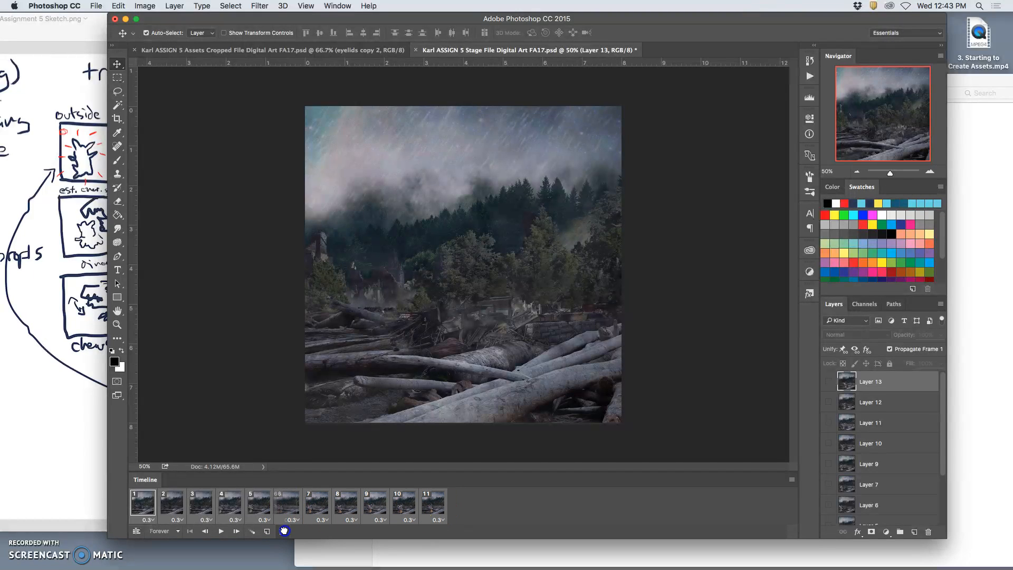
pyautogui.moveTo(283, 533); pyautogui.dragTo(282, 532)
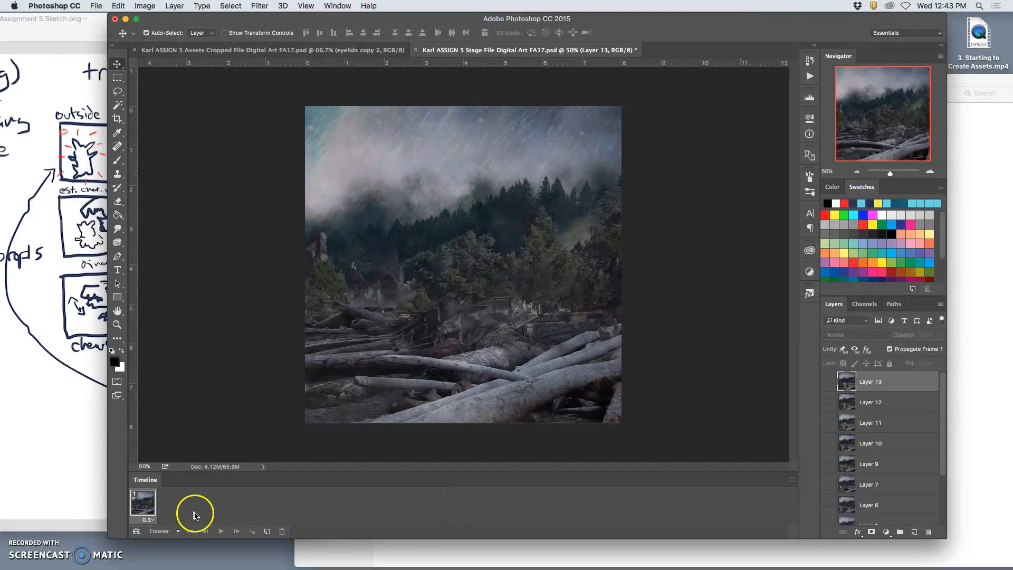